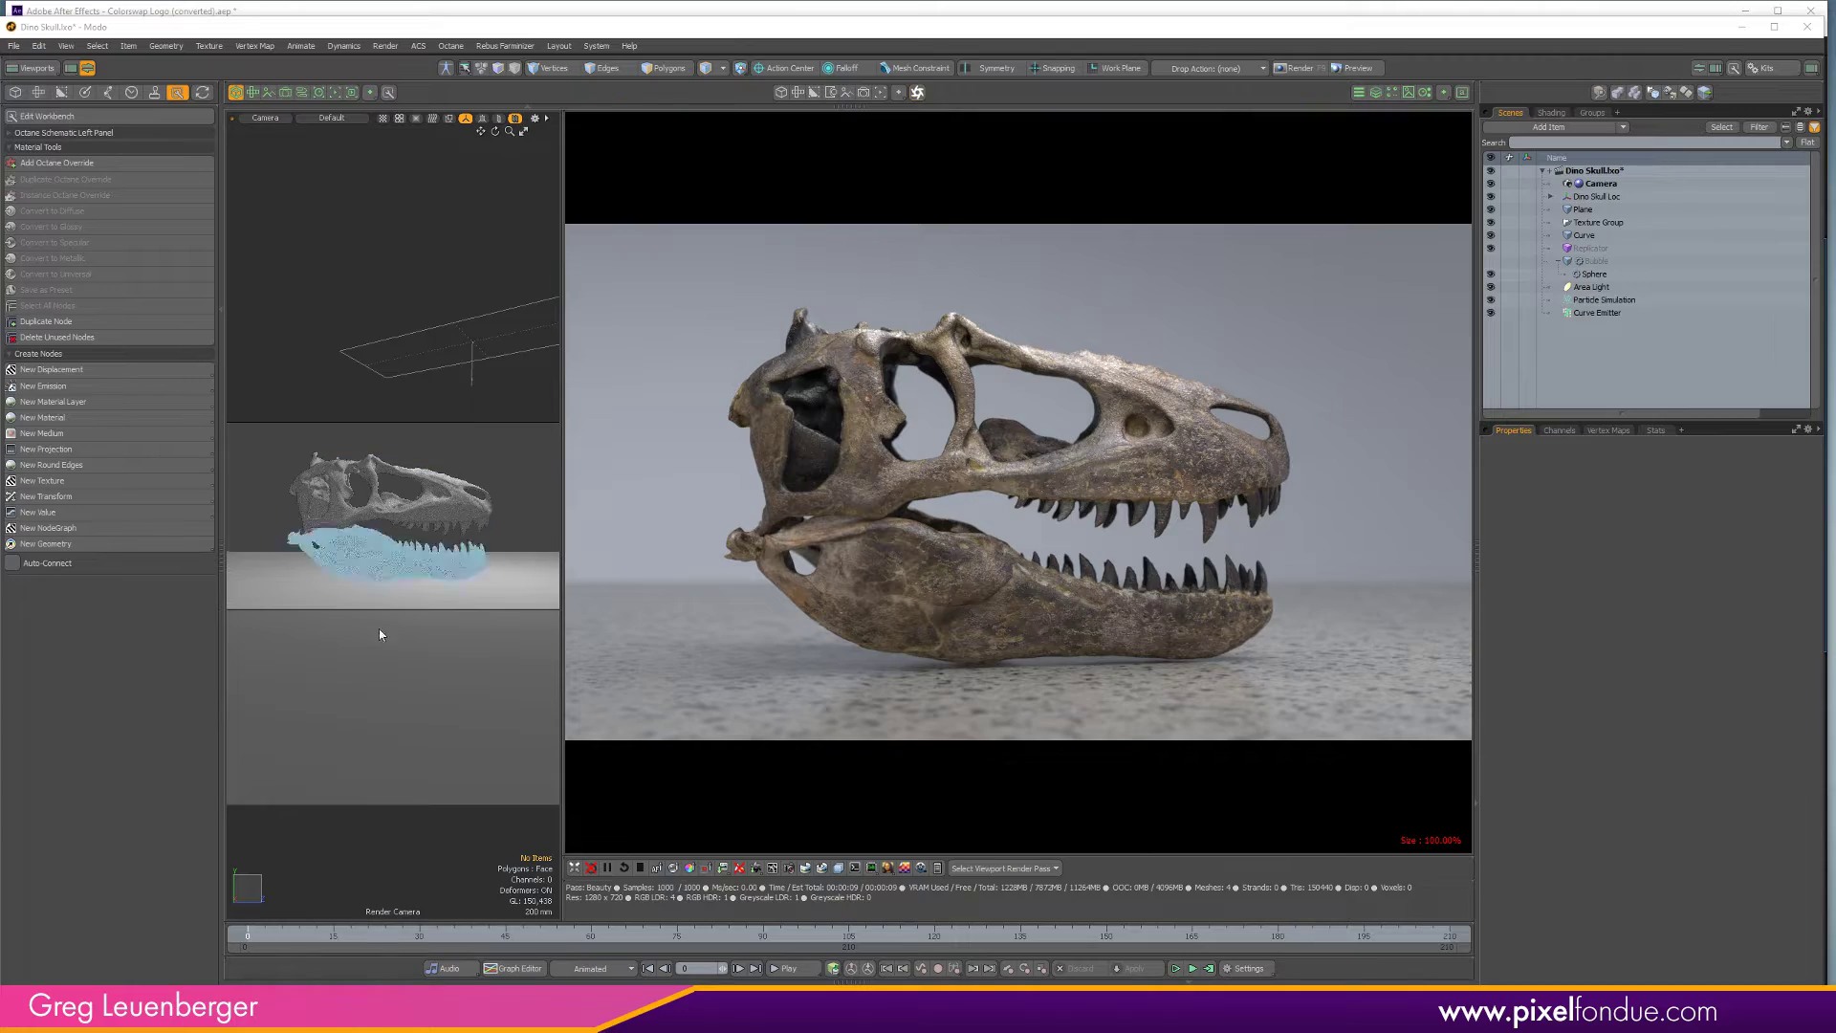
Enable Octane's Refresh Replicators When Scrubbing The Timeline, then scrub forward to frame 127.
left_click(785, 968)
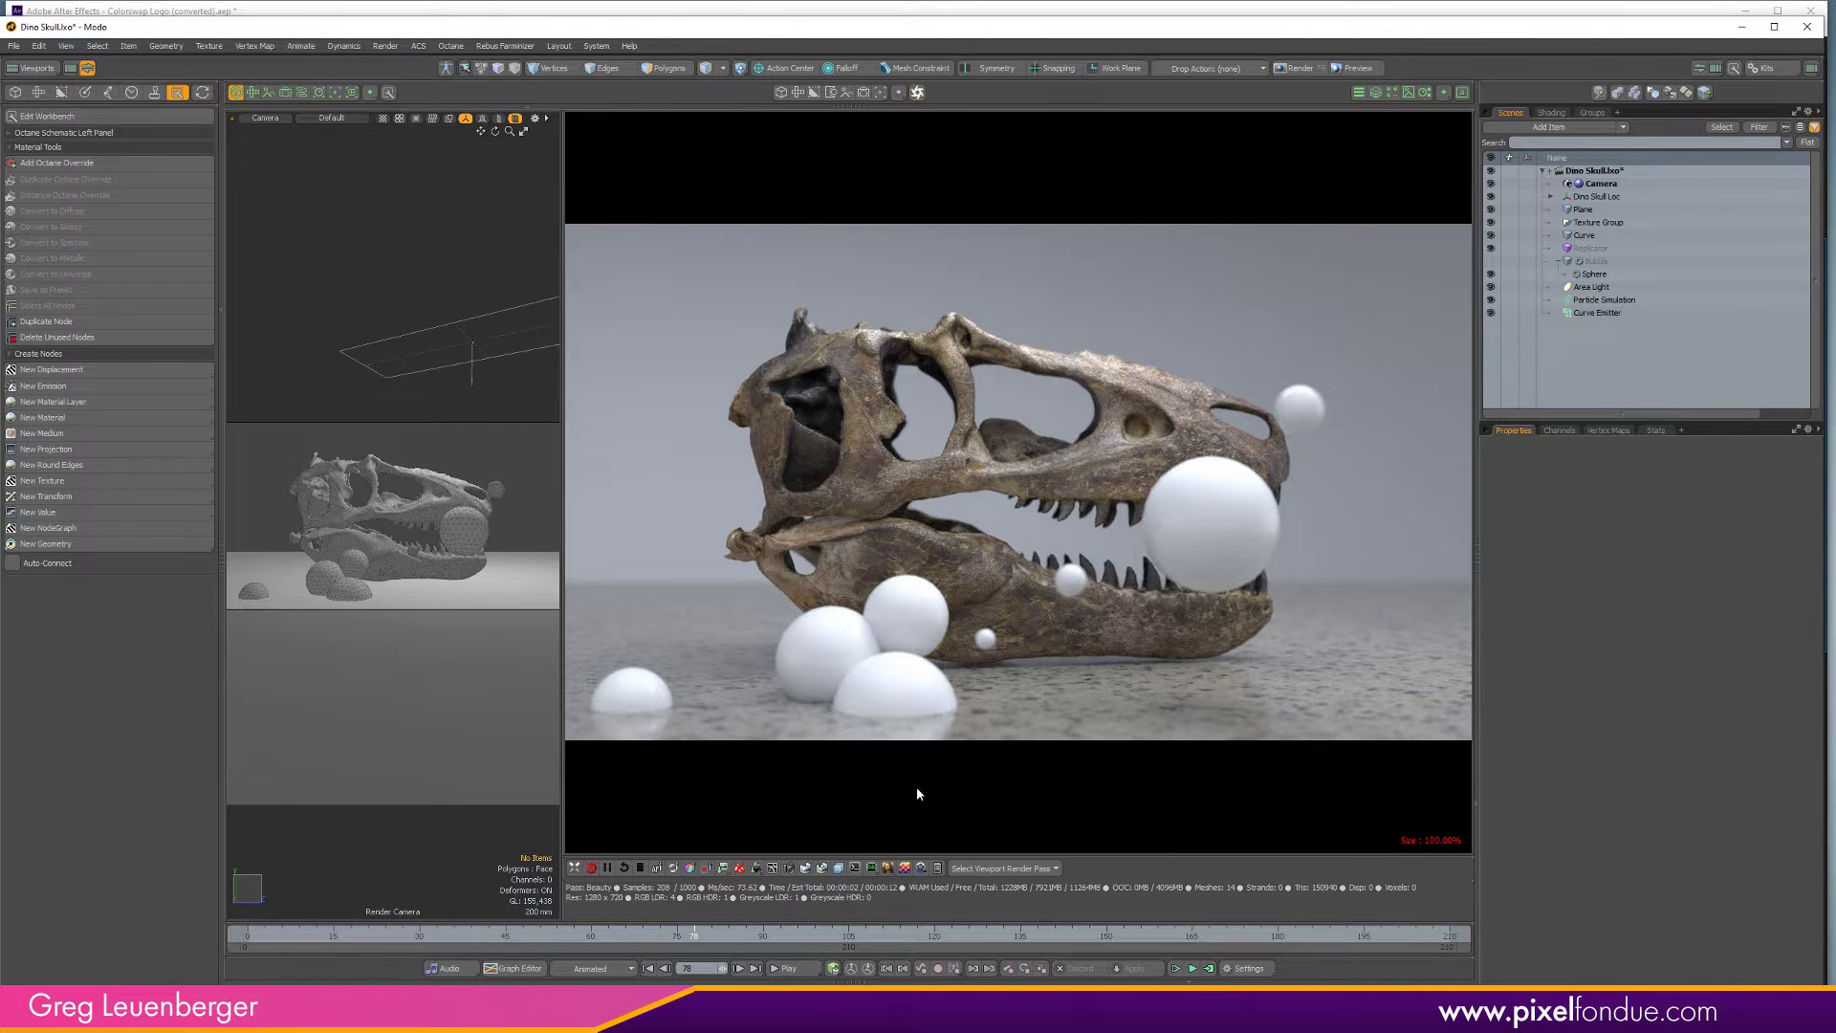
left_click(773, 867)
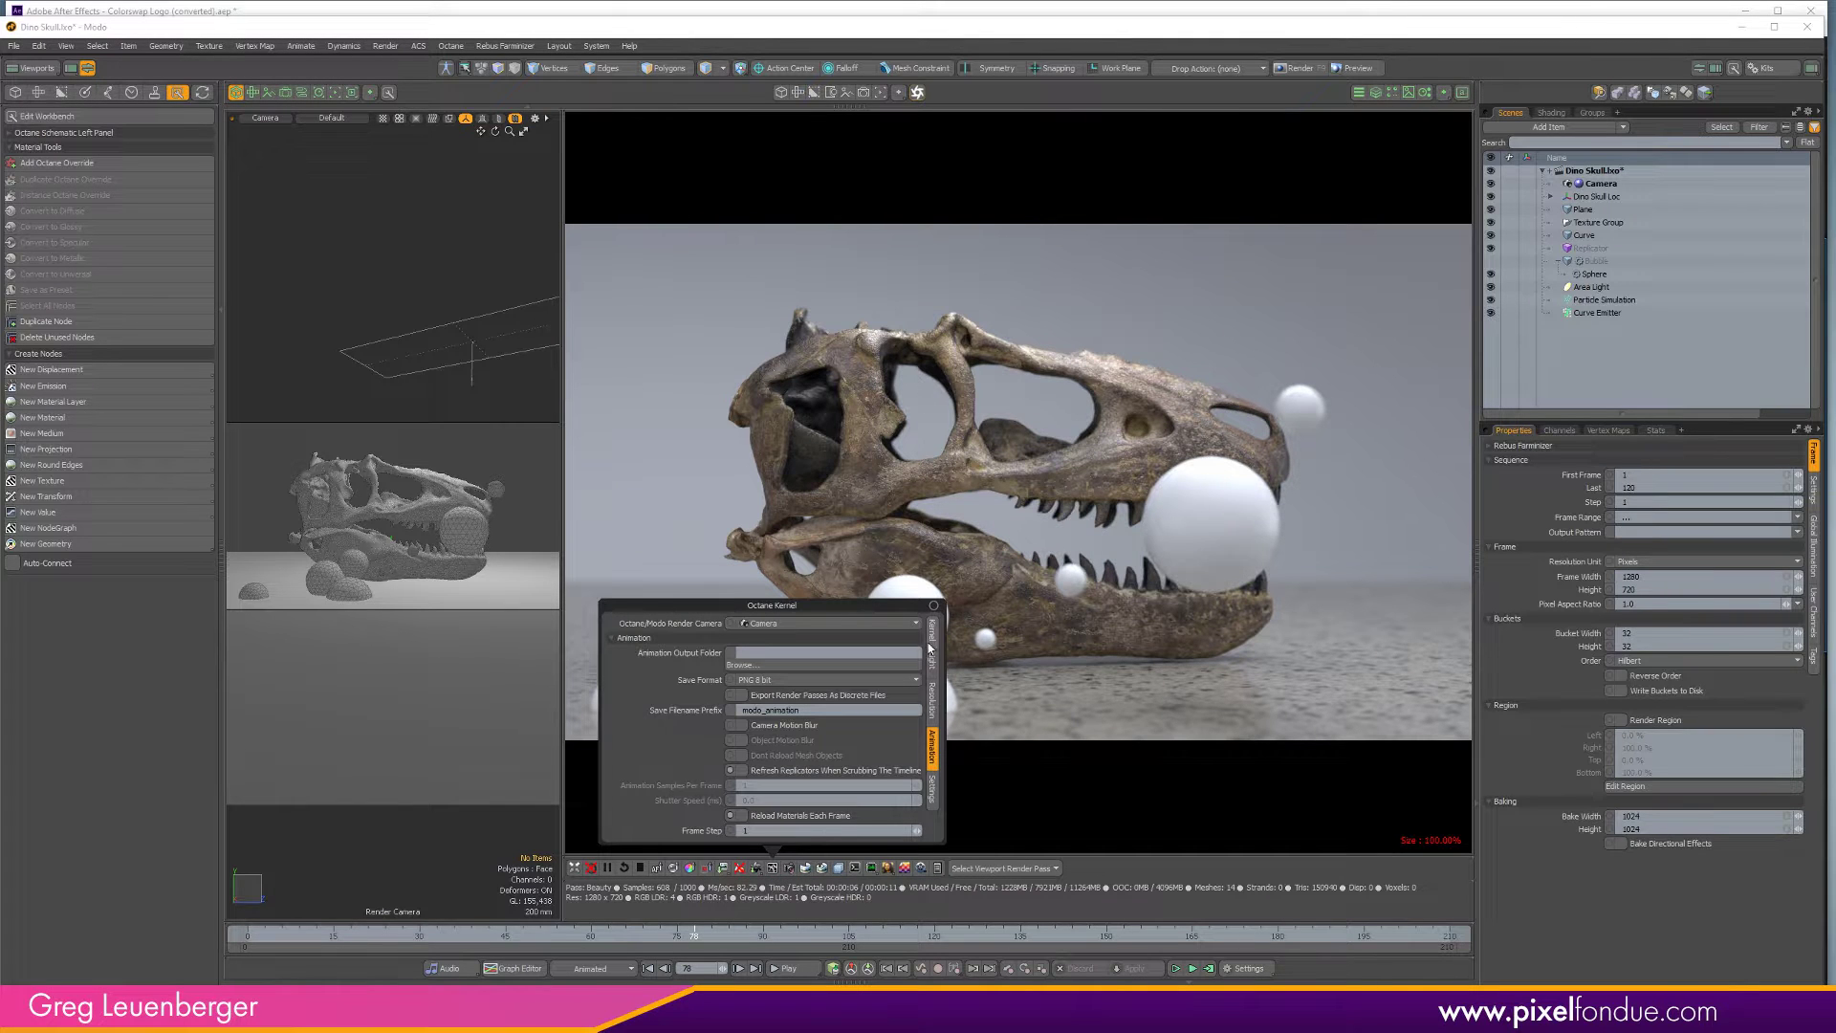
left_click(780, 770)
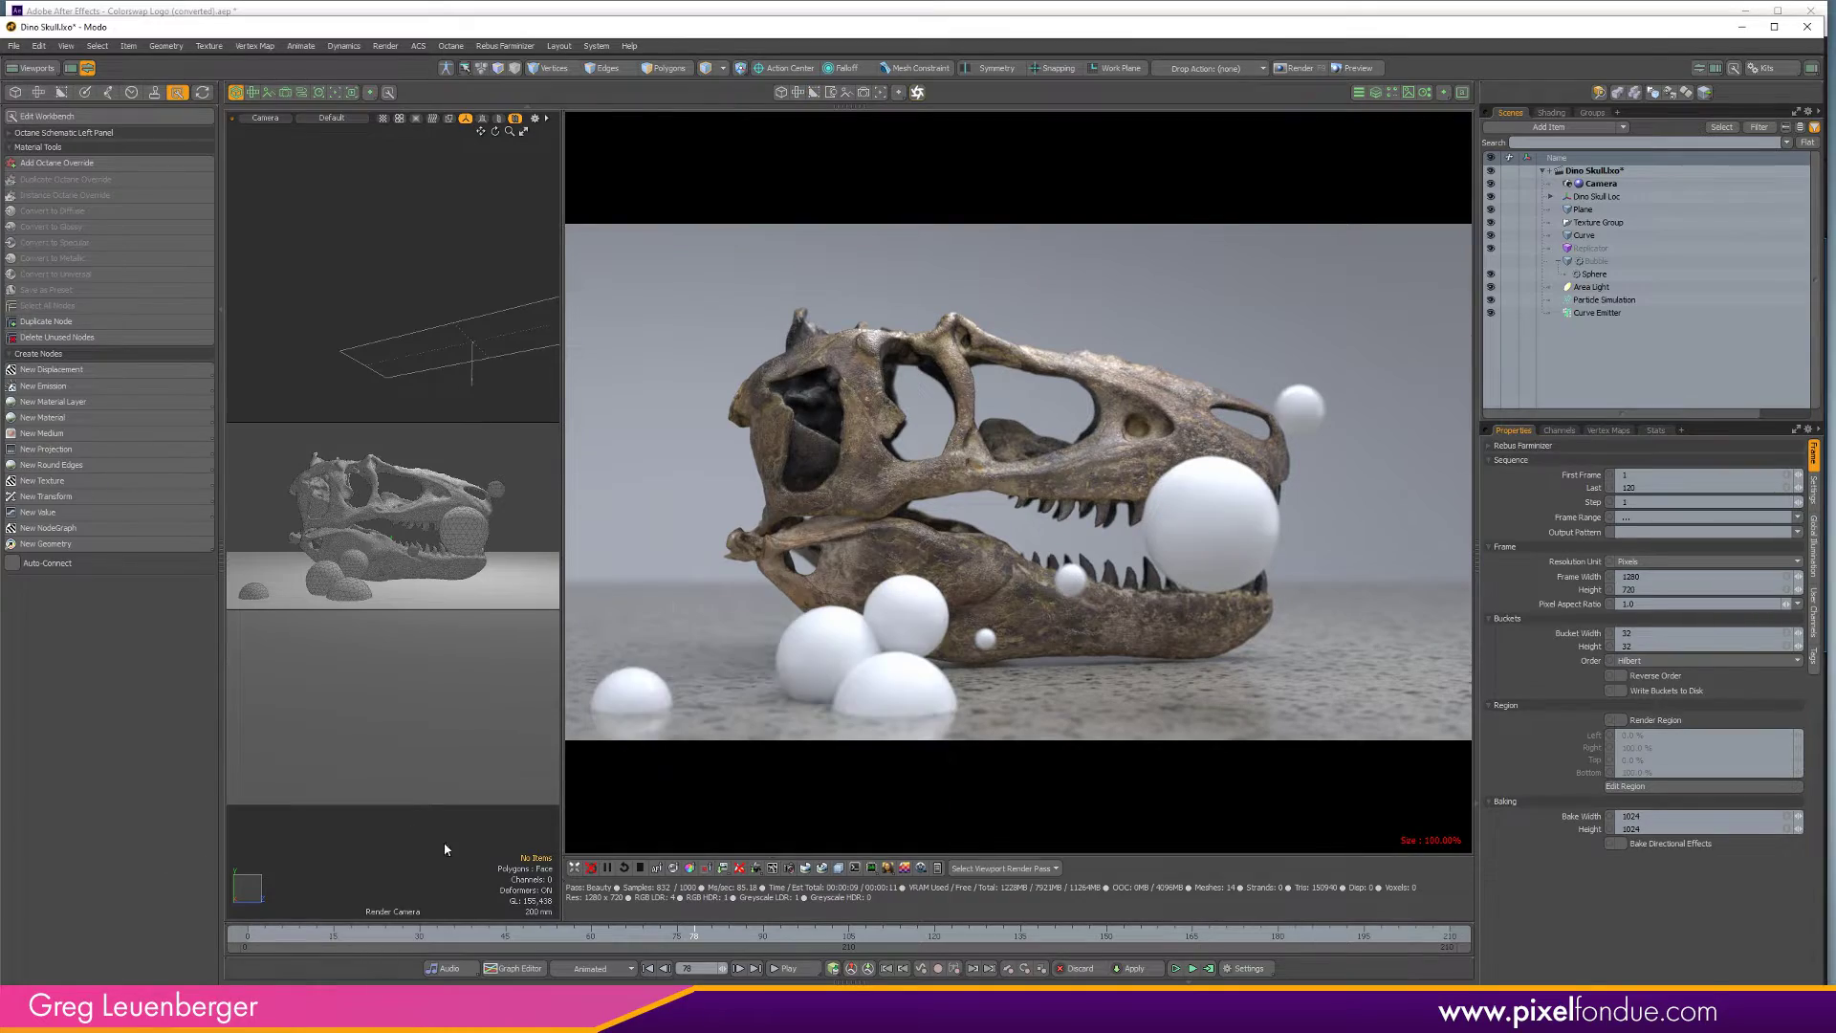
left_click_drag(696, 936, 974, 935)
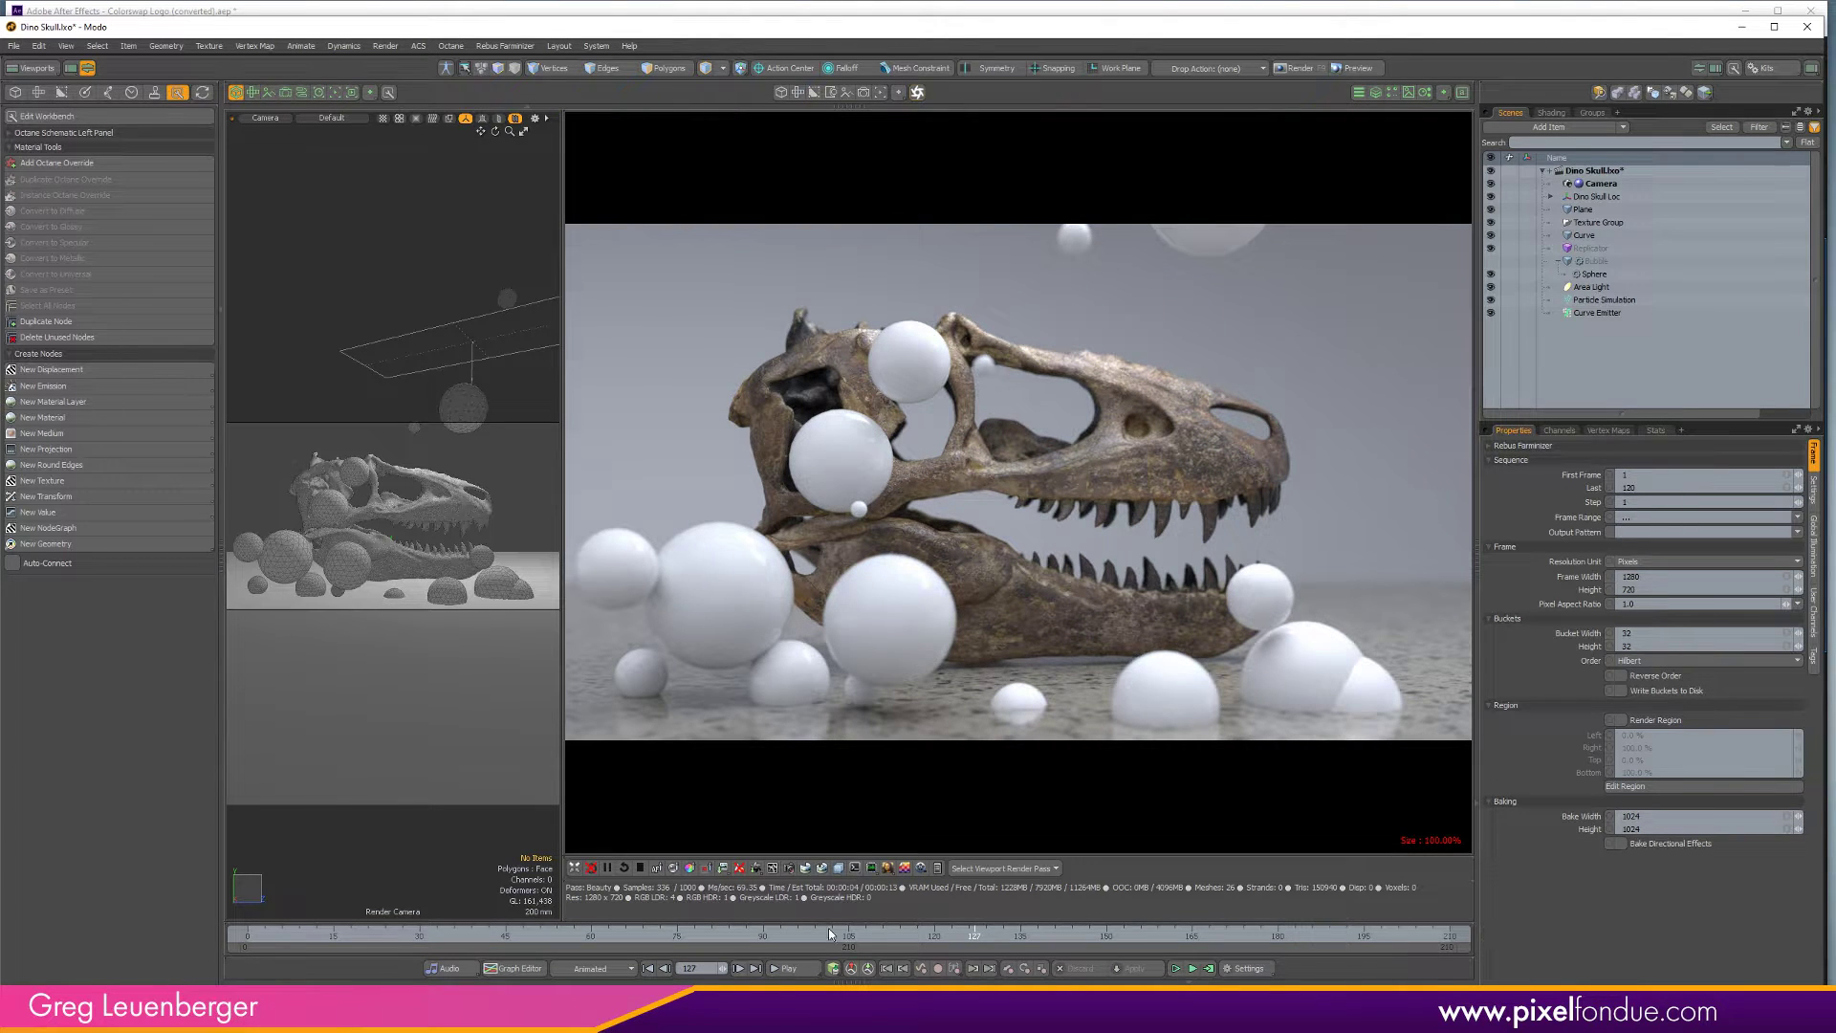
In the node editor, pick a bubble and convert its Glossy Material to a Specular material.
left_click(849, 982)
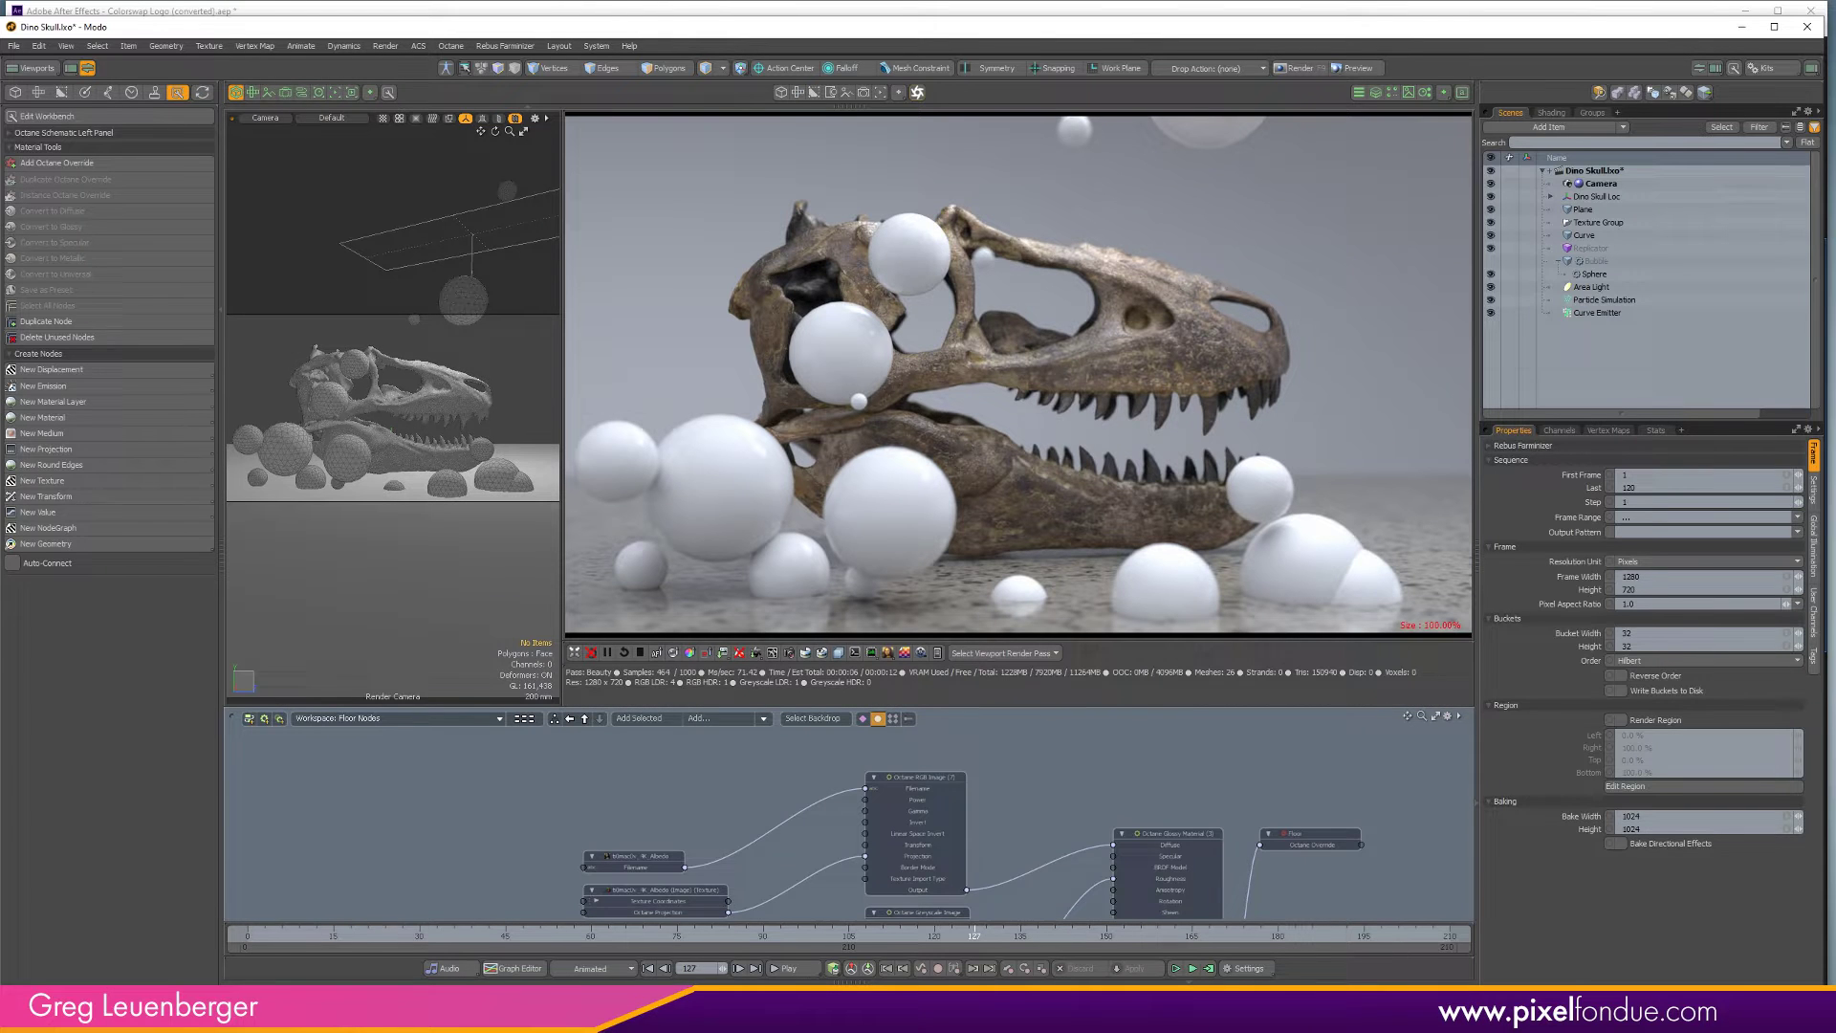
left_click(674, 652)
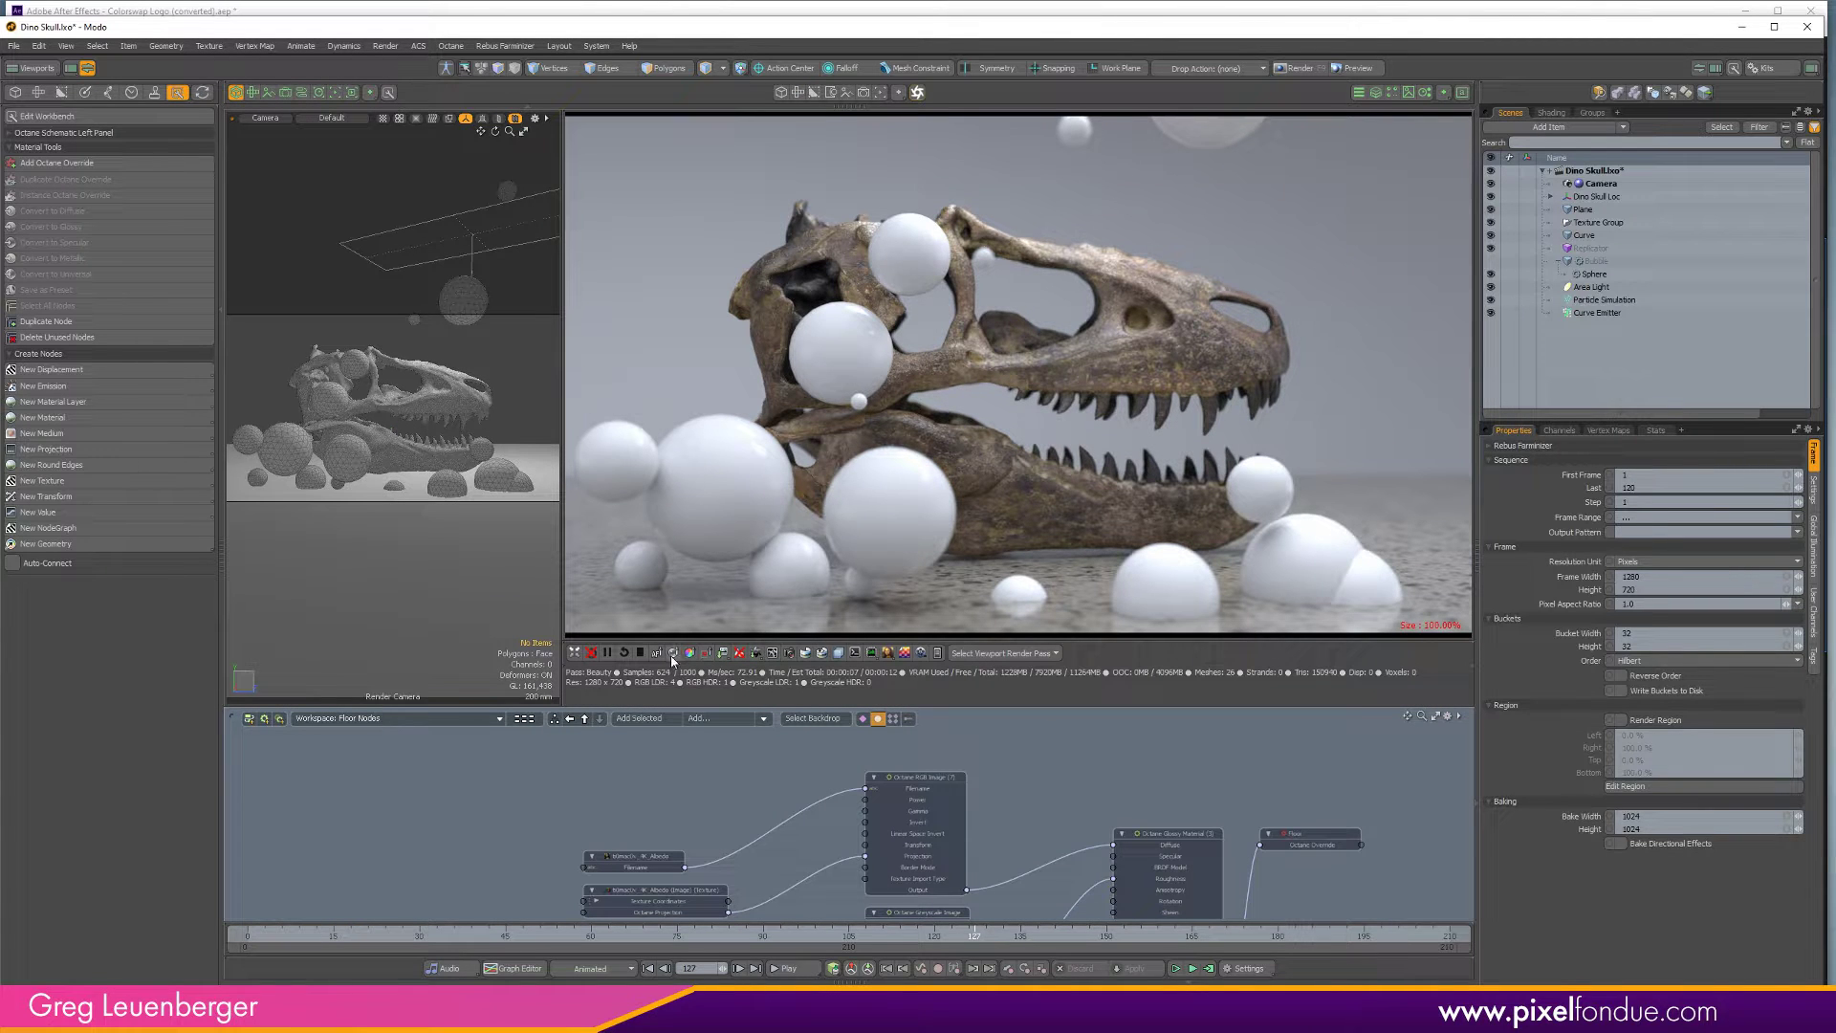
left_click(743, 483)
scroll(948, 797, "up", 5)
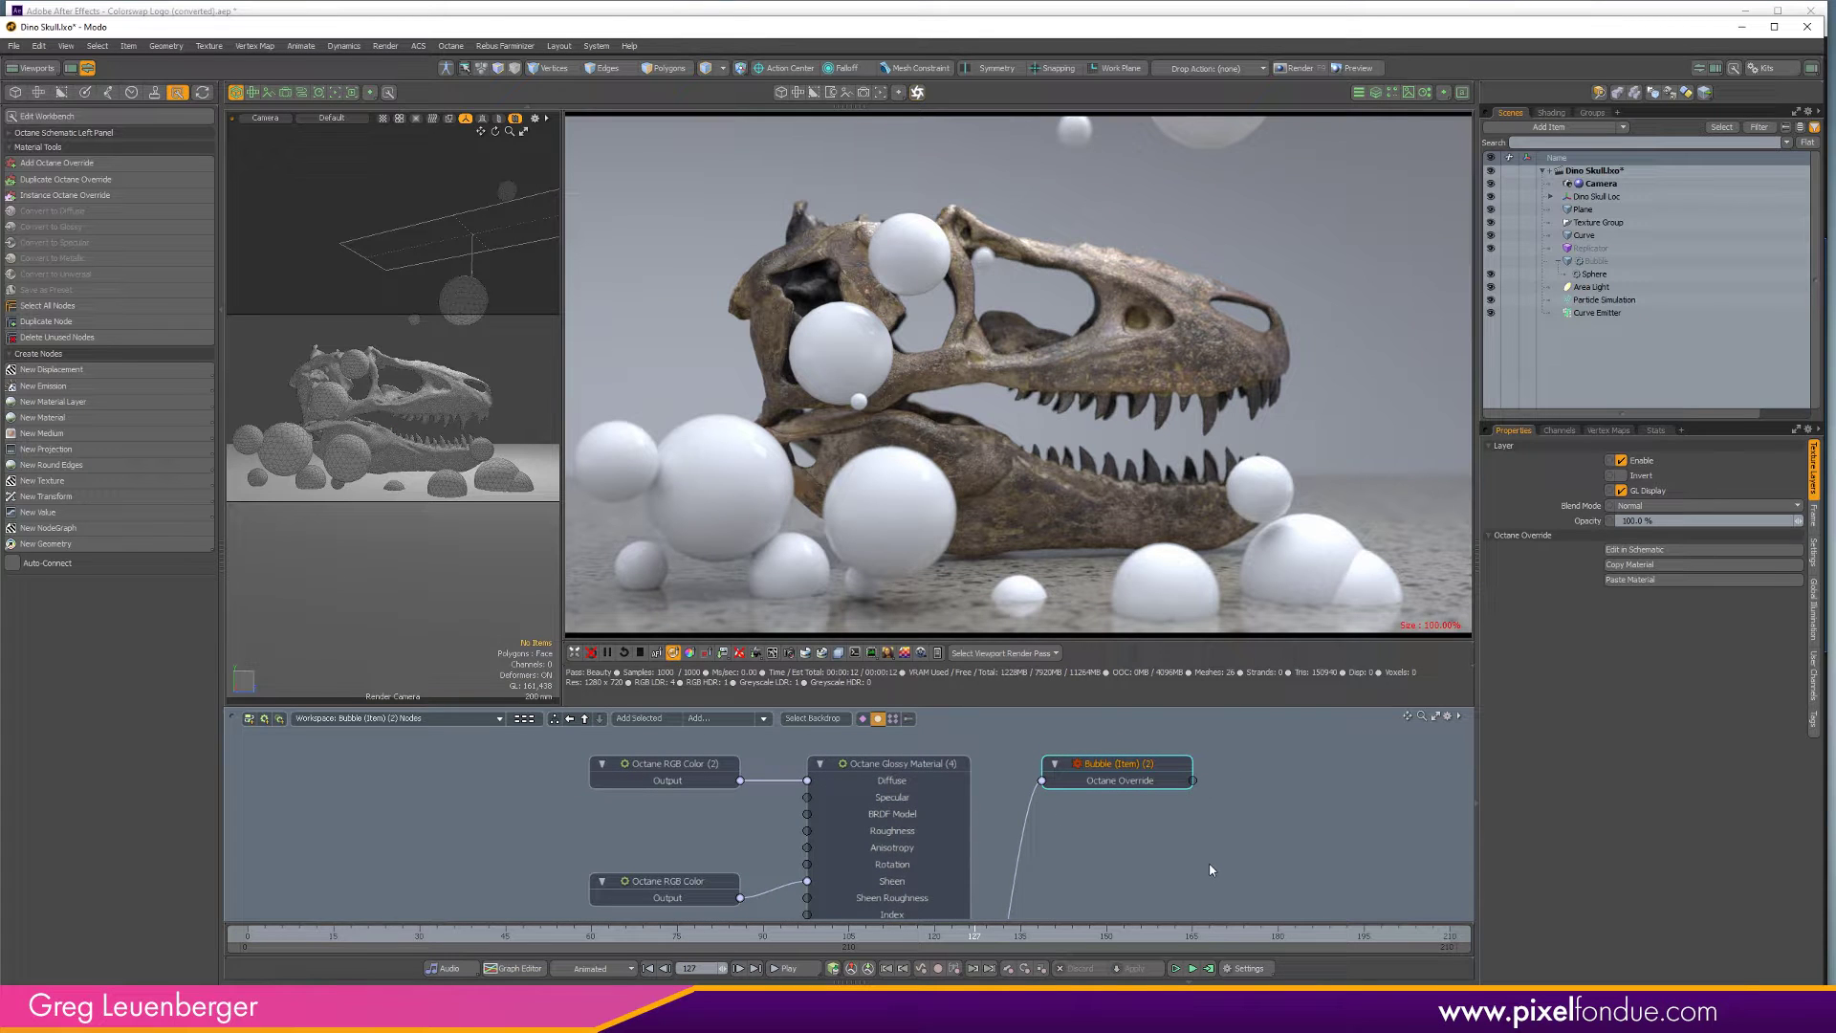
left_click(872, 778)
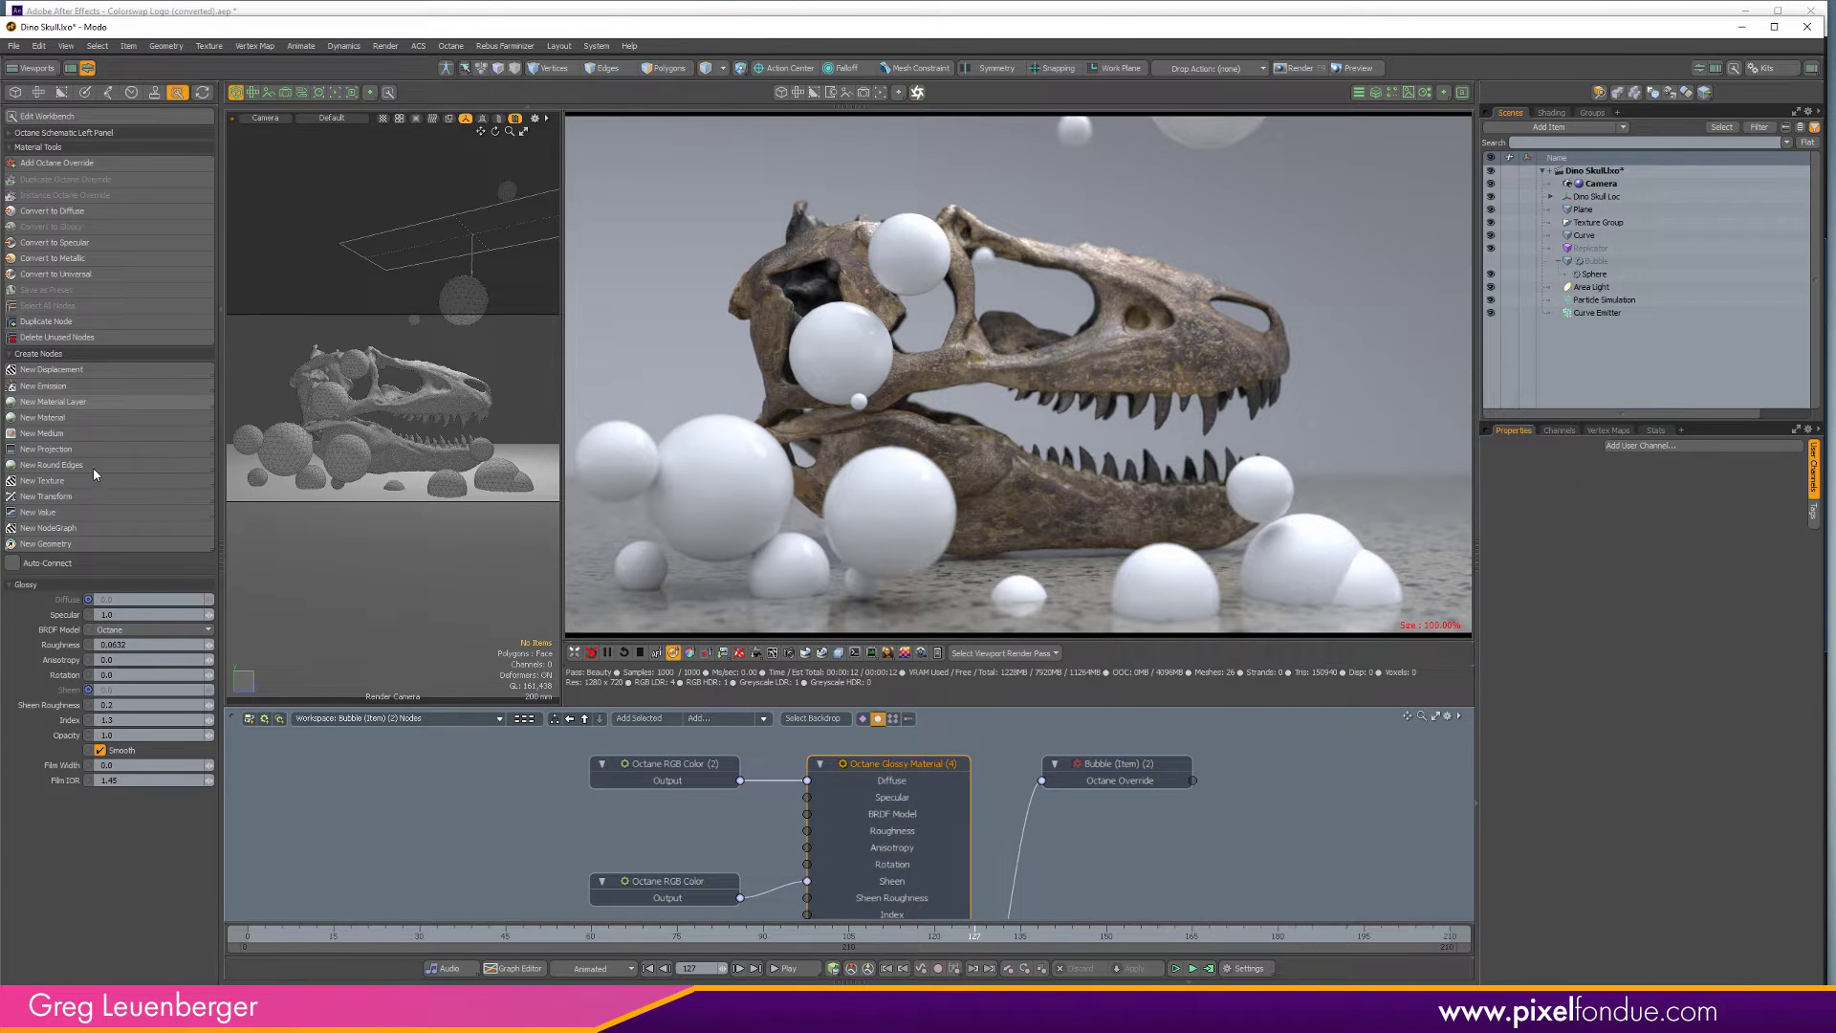
left_click(86, 241)
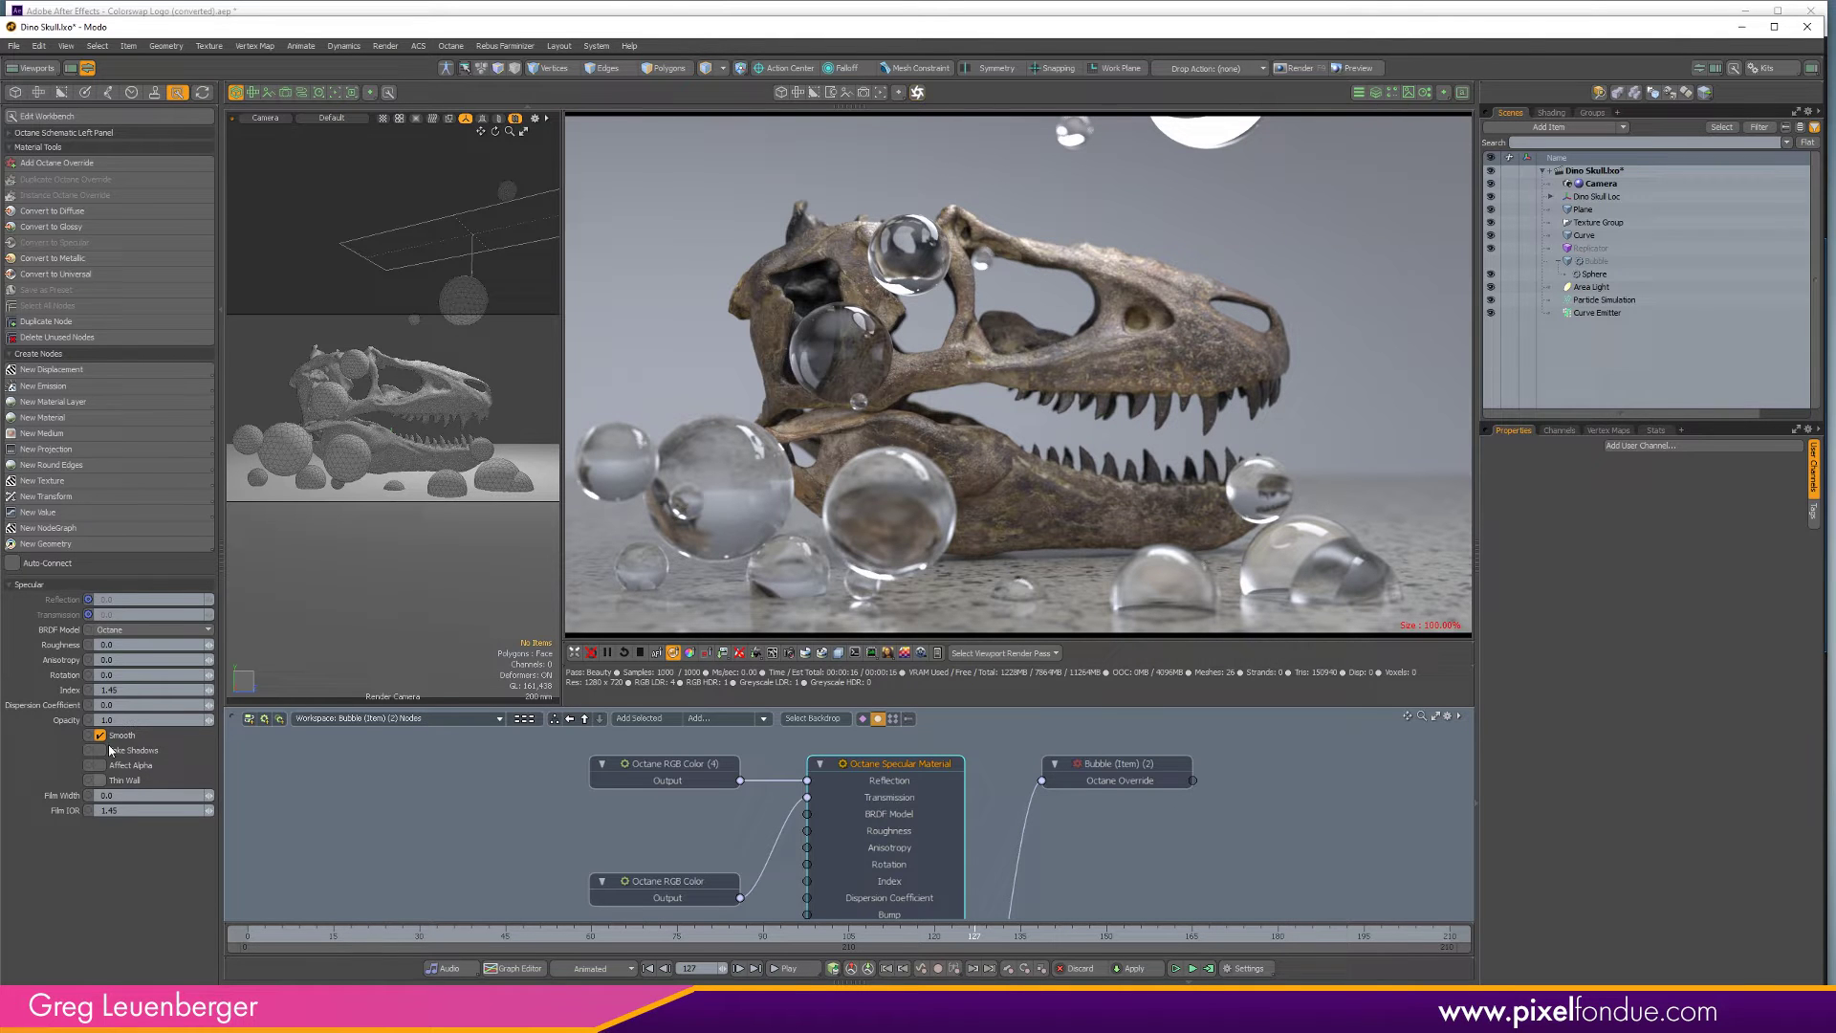
Turn on Thin Wall for the bubble's specular material and set Film Width to 0.22.
left_click(99, 780)
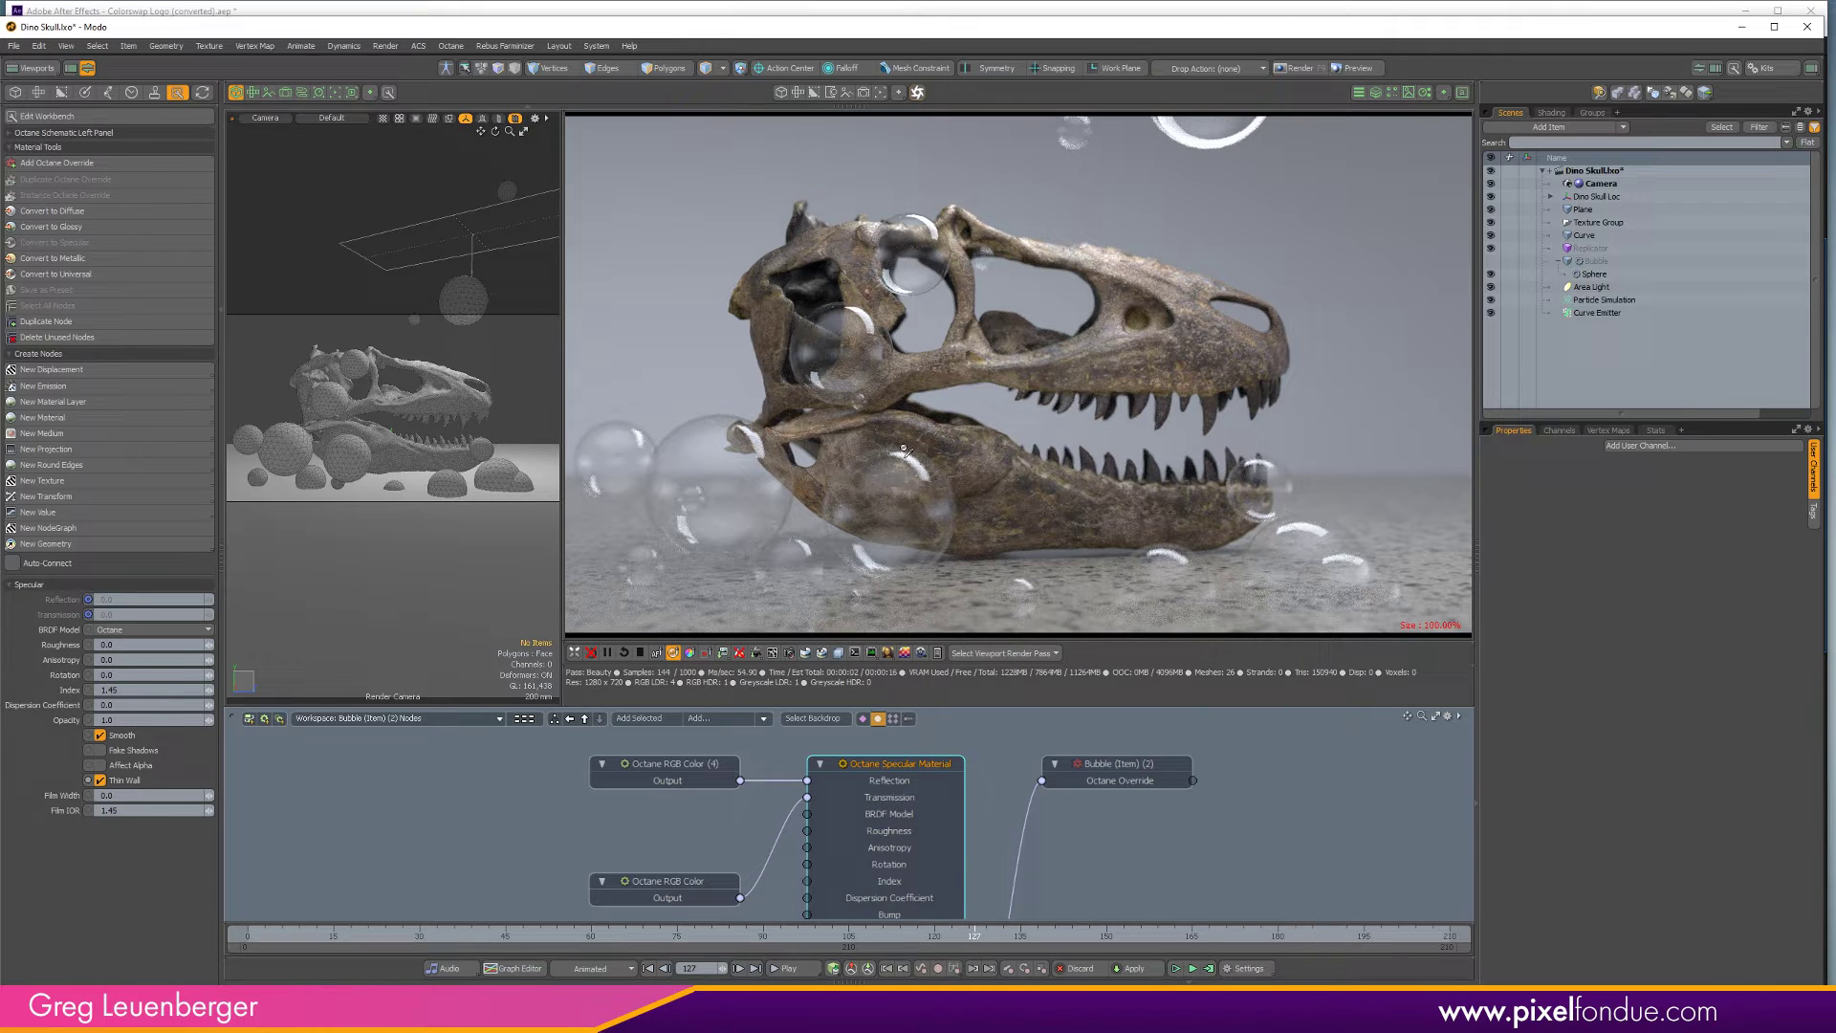
left_click(139, 795)
type("0.22")
key("Return")
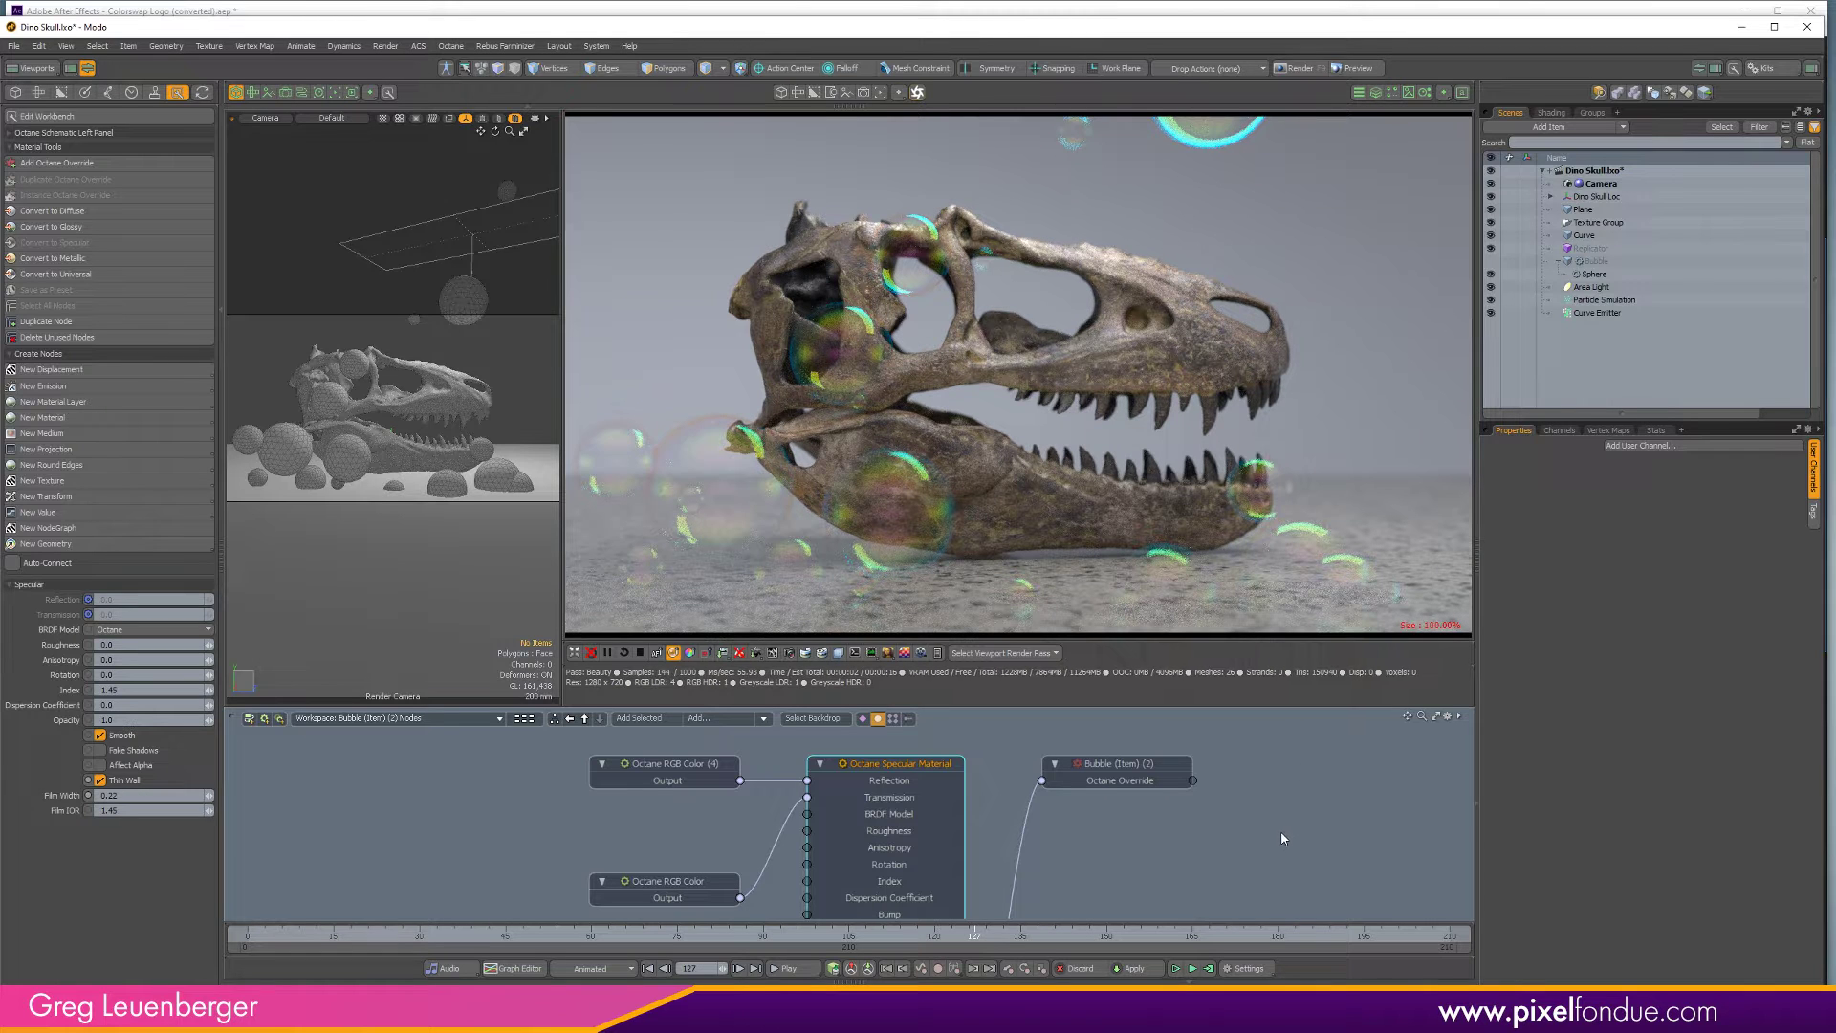
Pick a bubble in the render and reselect the Specular Material node.
left_click(656, 652)
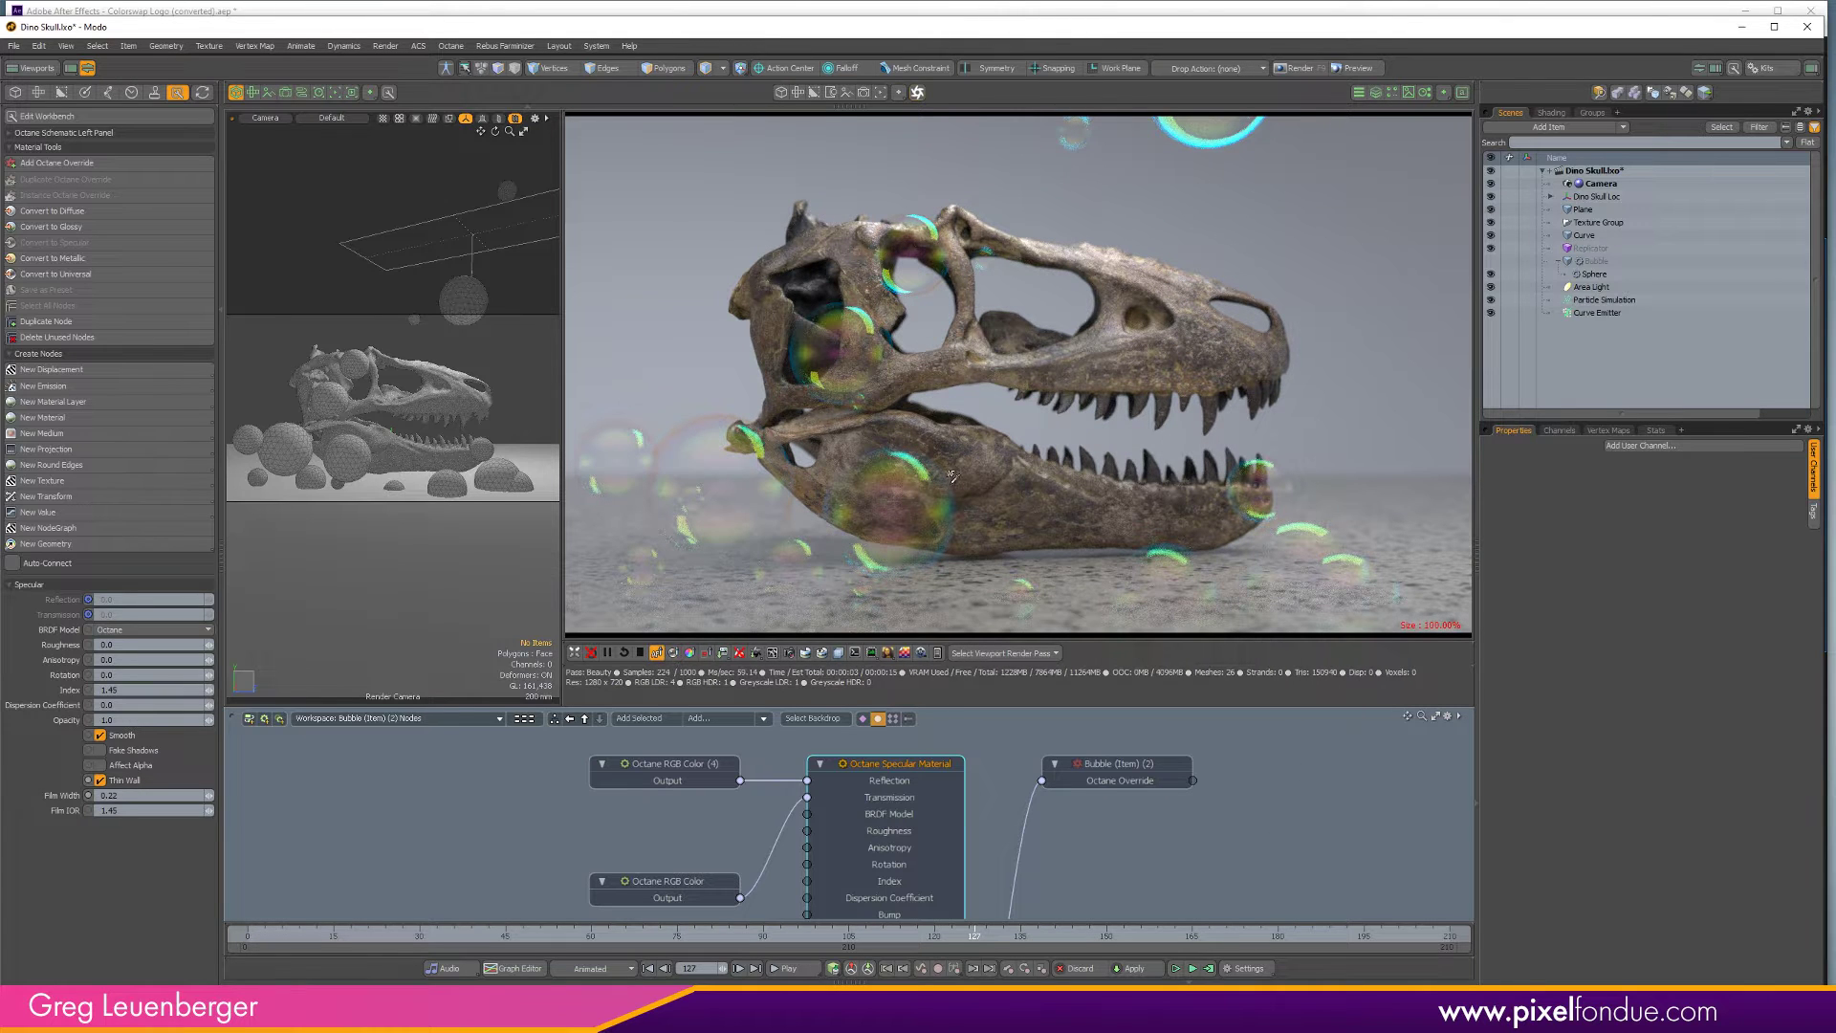
left_click(858, 325)
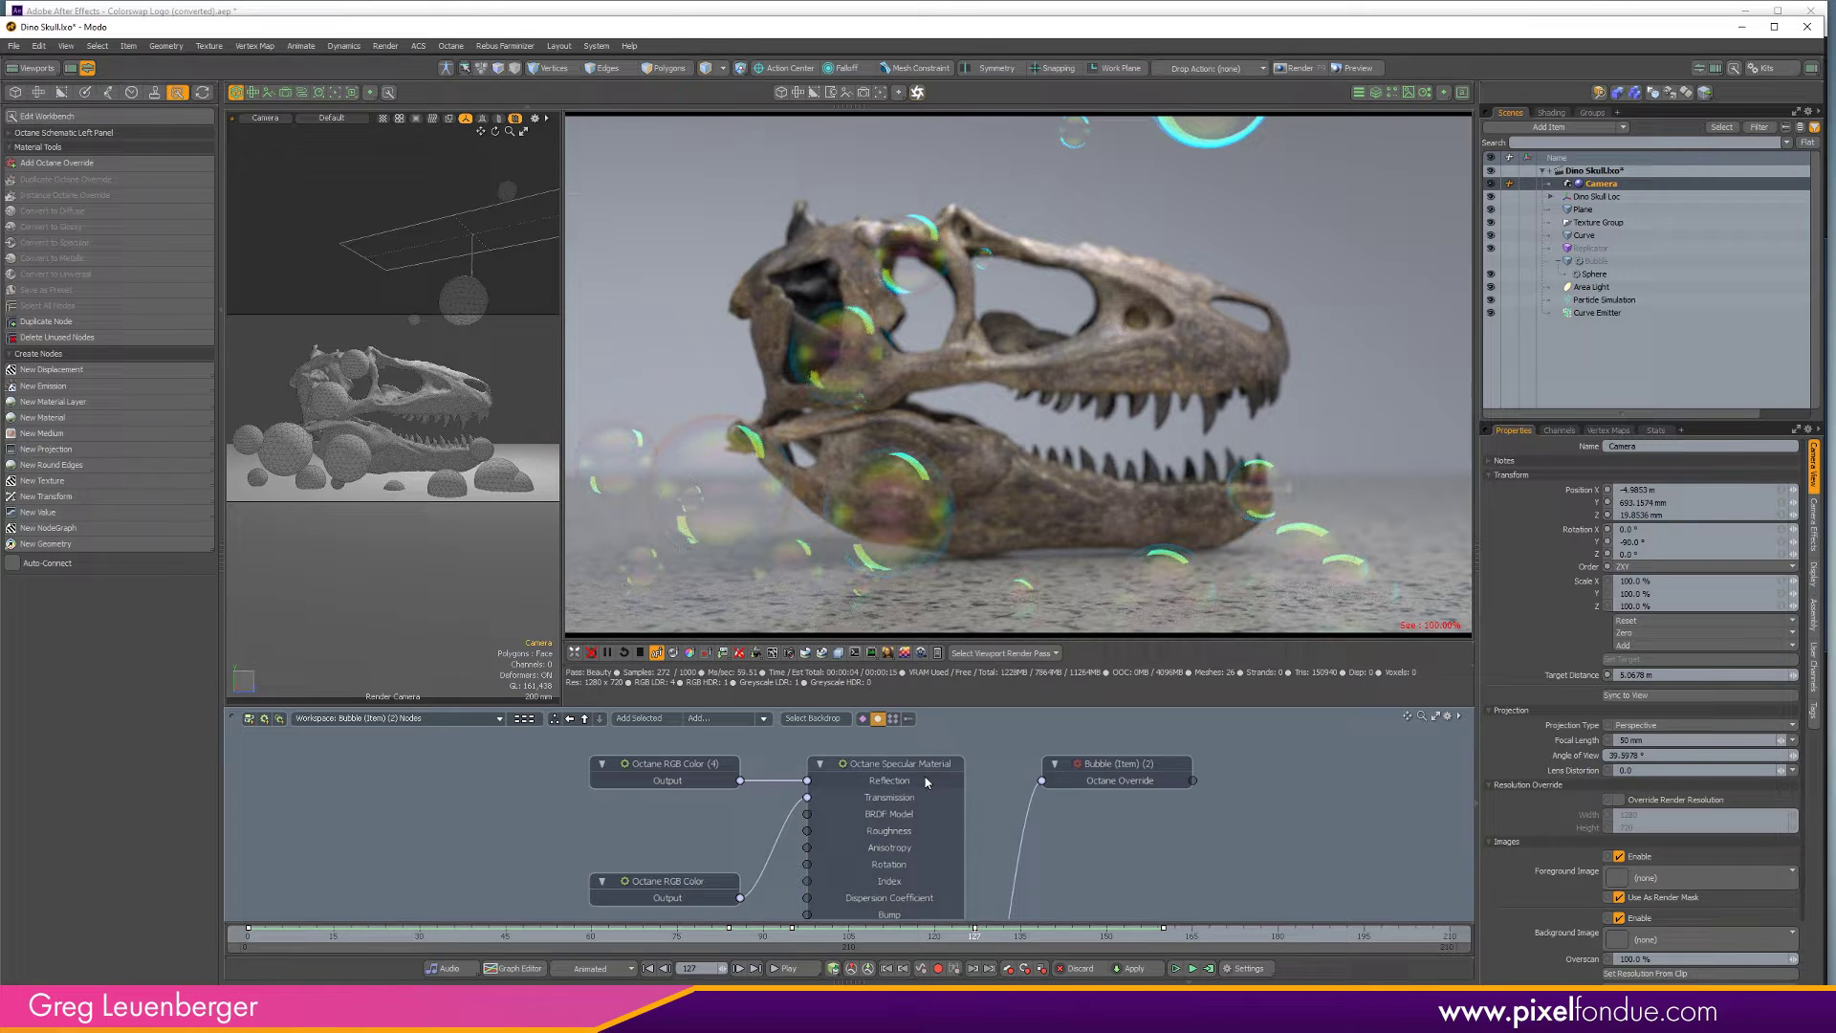
left_click(896, 783)
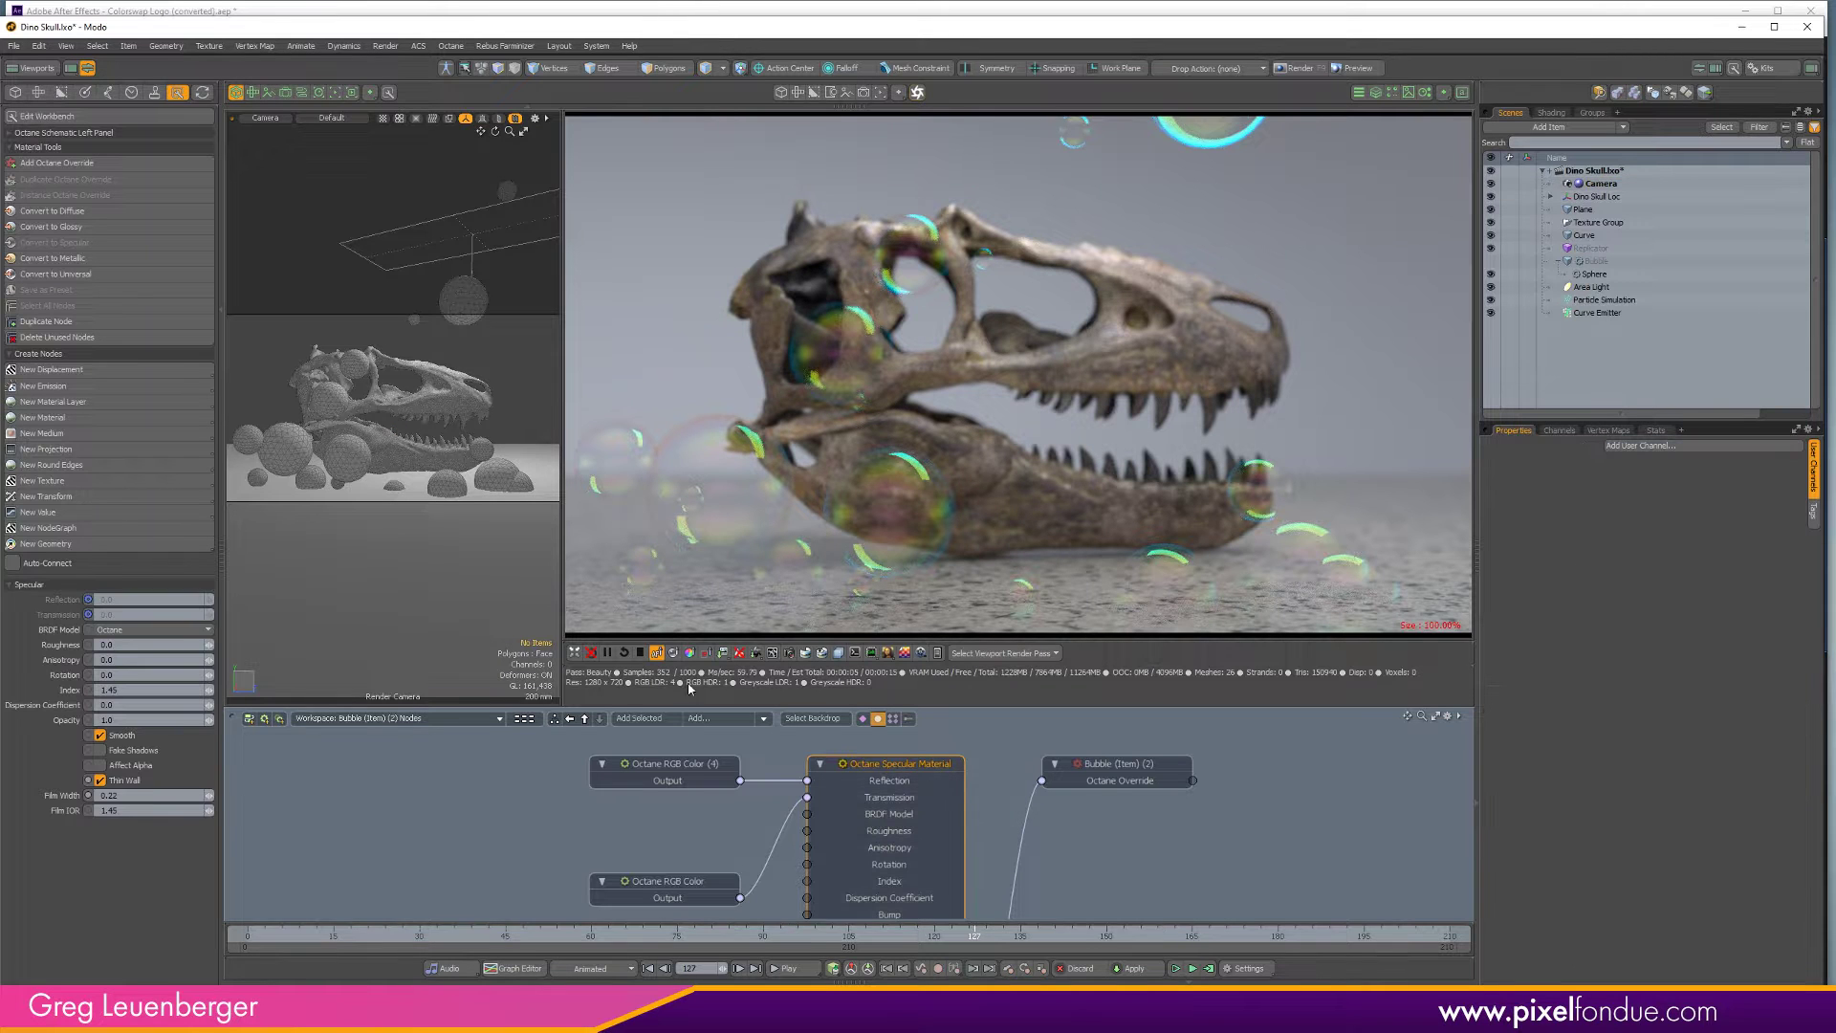
Convert the material to Universal, unlink the RGB Color from Albedo and set Albedo to 0.
left_click(81, 274)
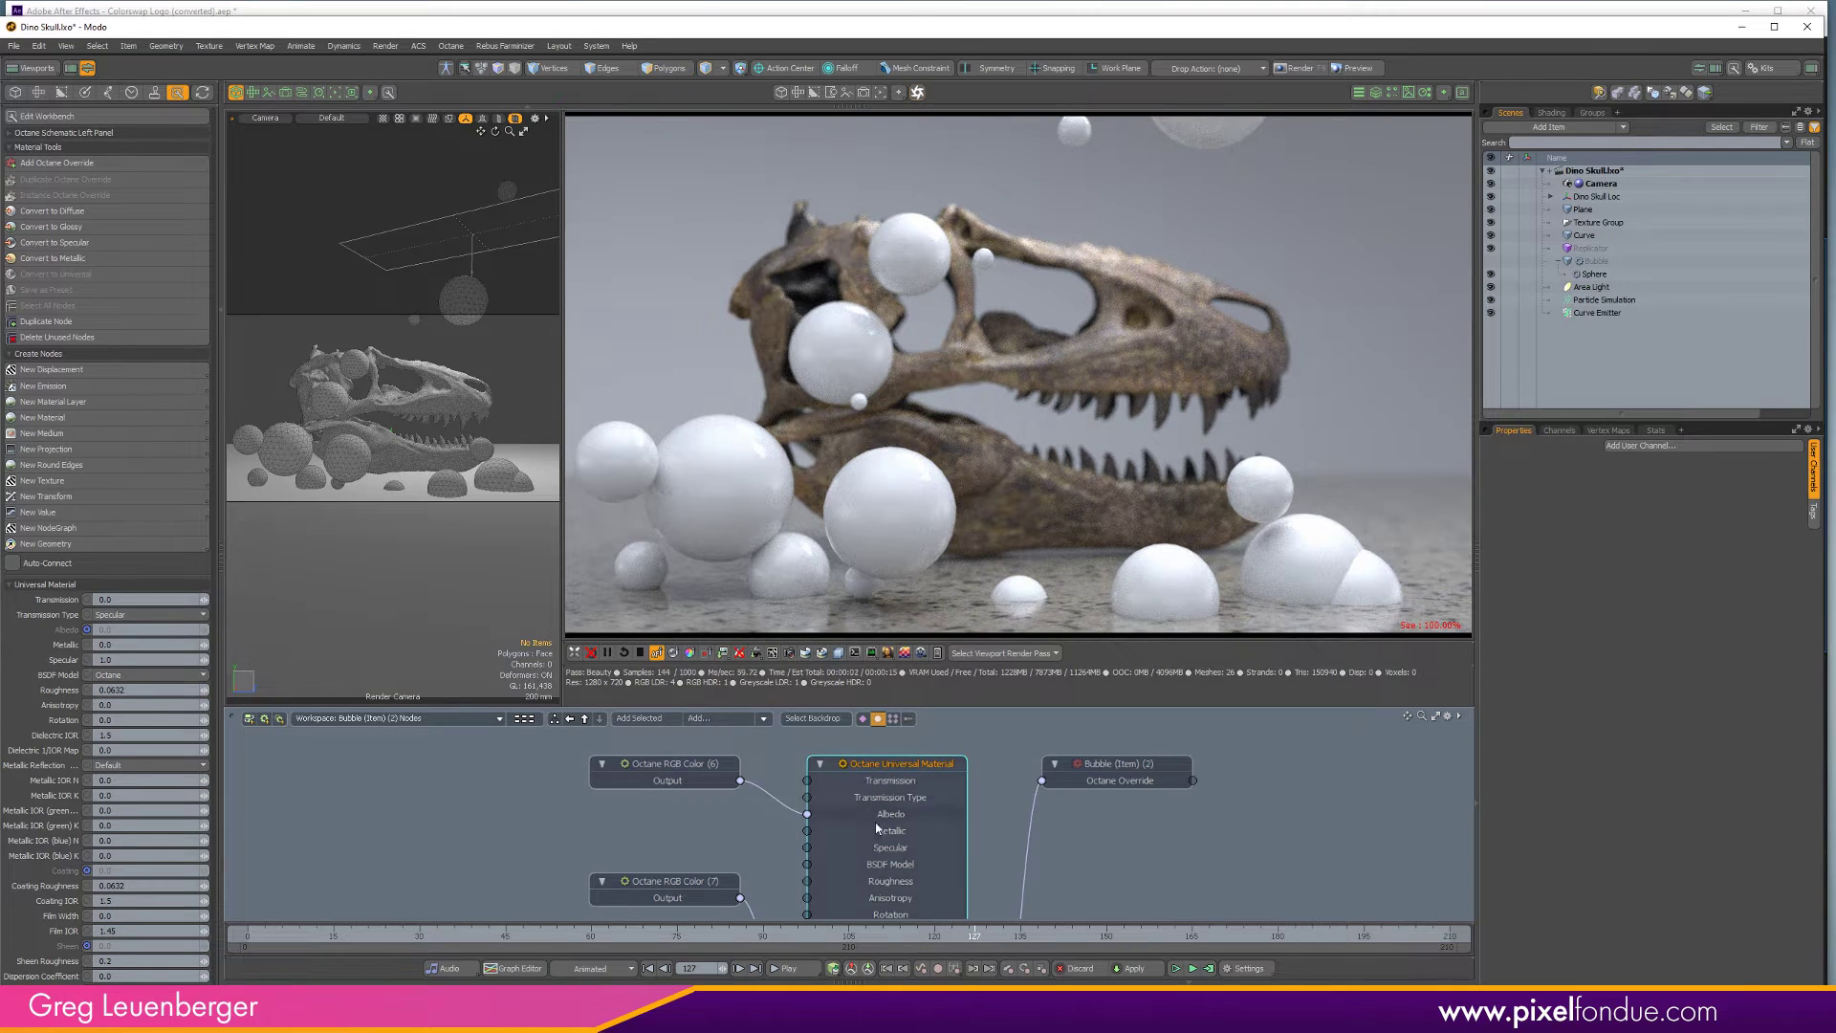
left_click_drag(806, 814, 769, 794)
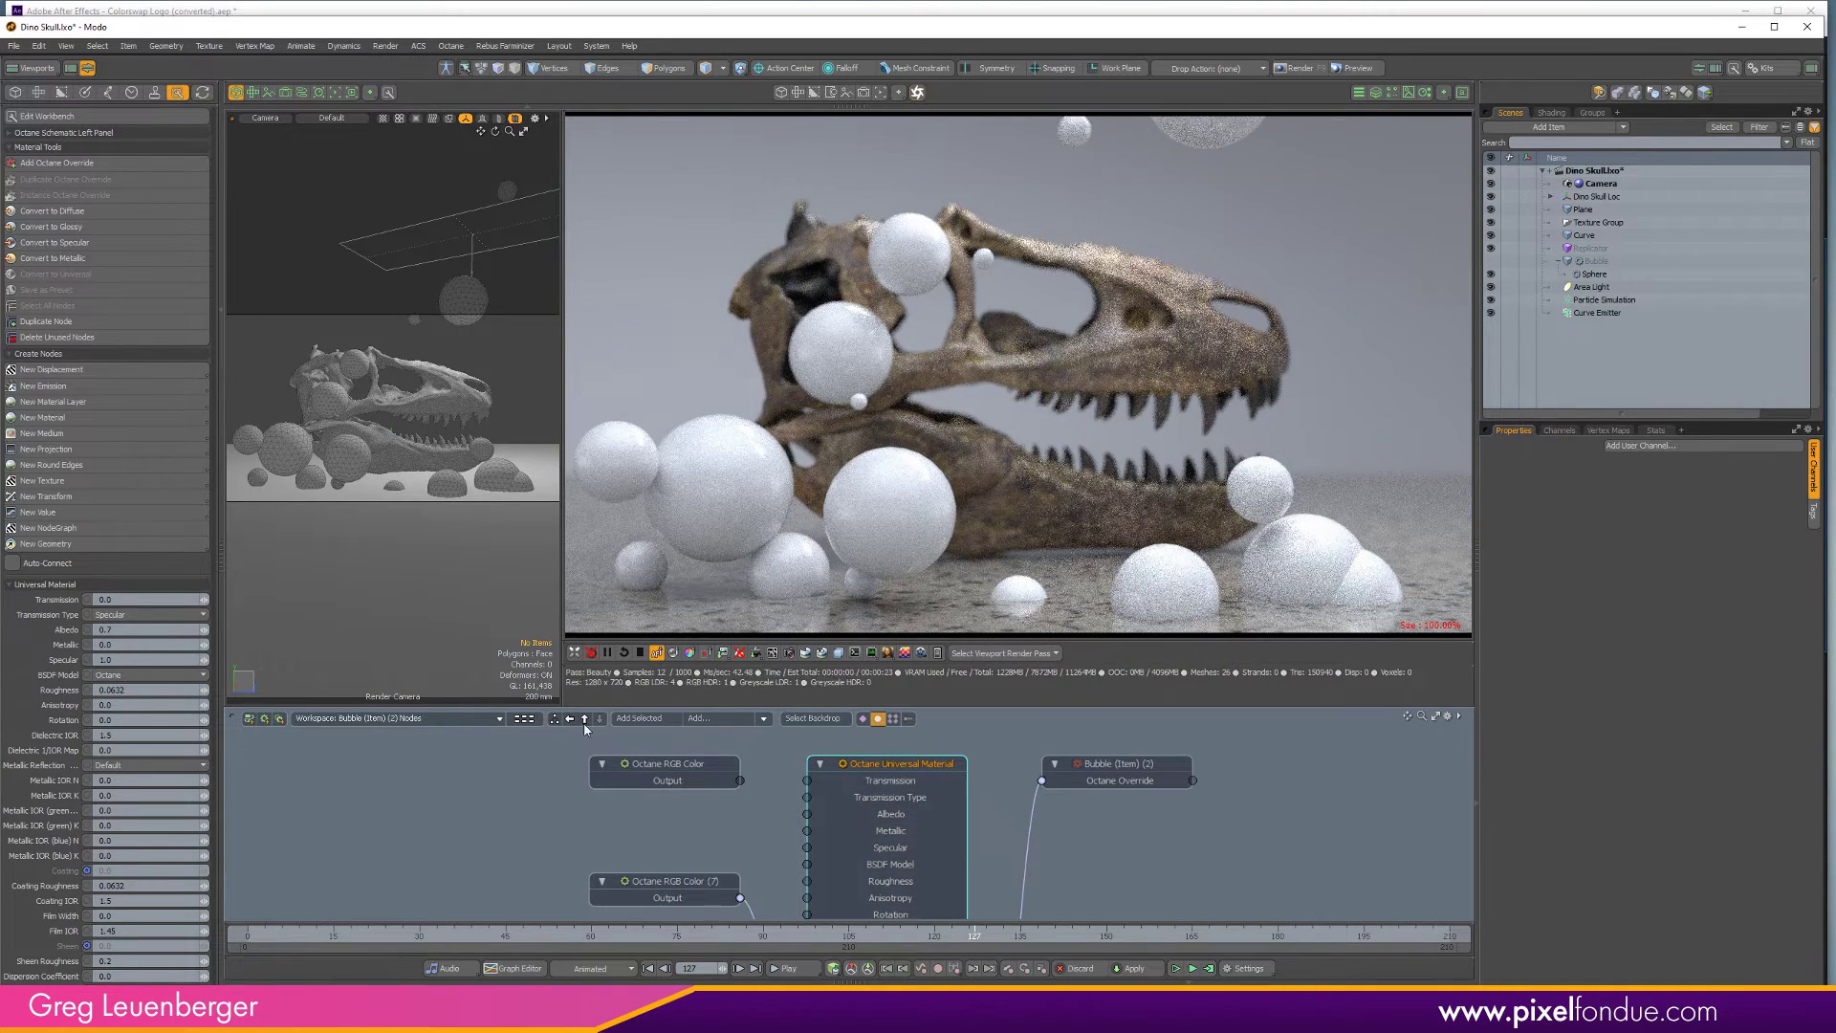
left_click(133, 630)
type("0")
key("Return")
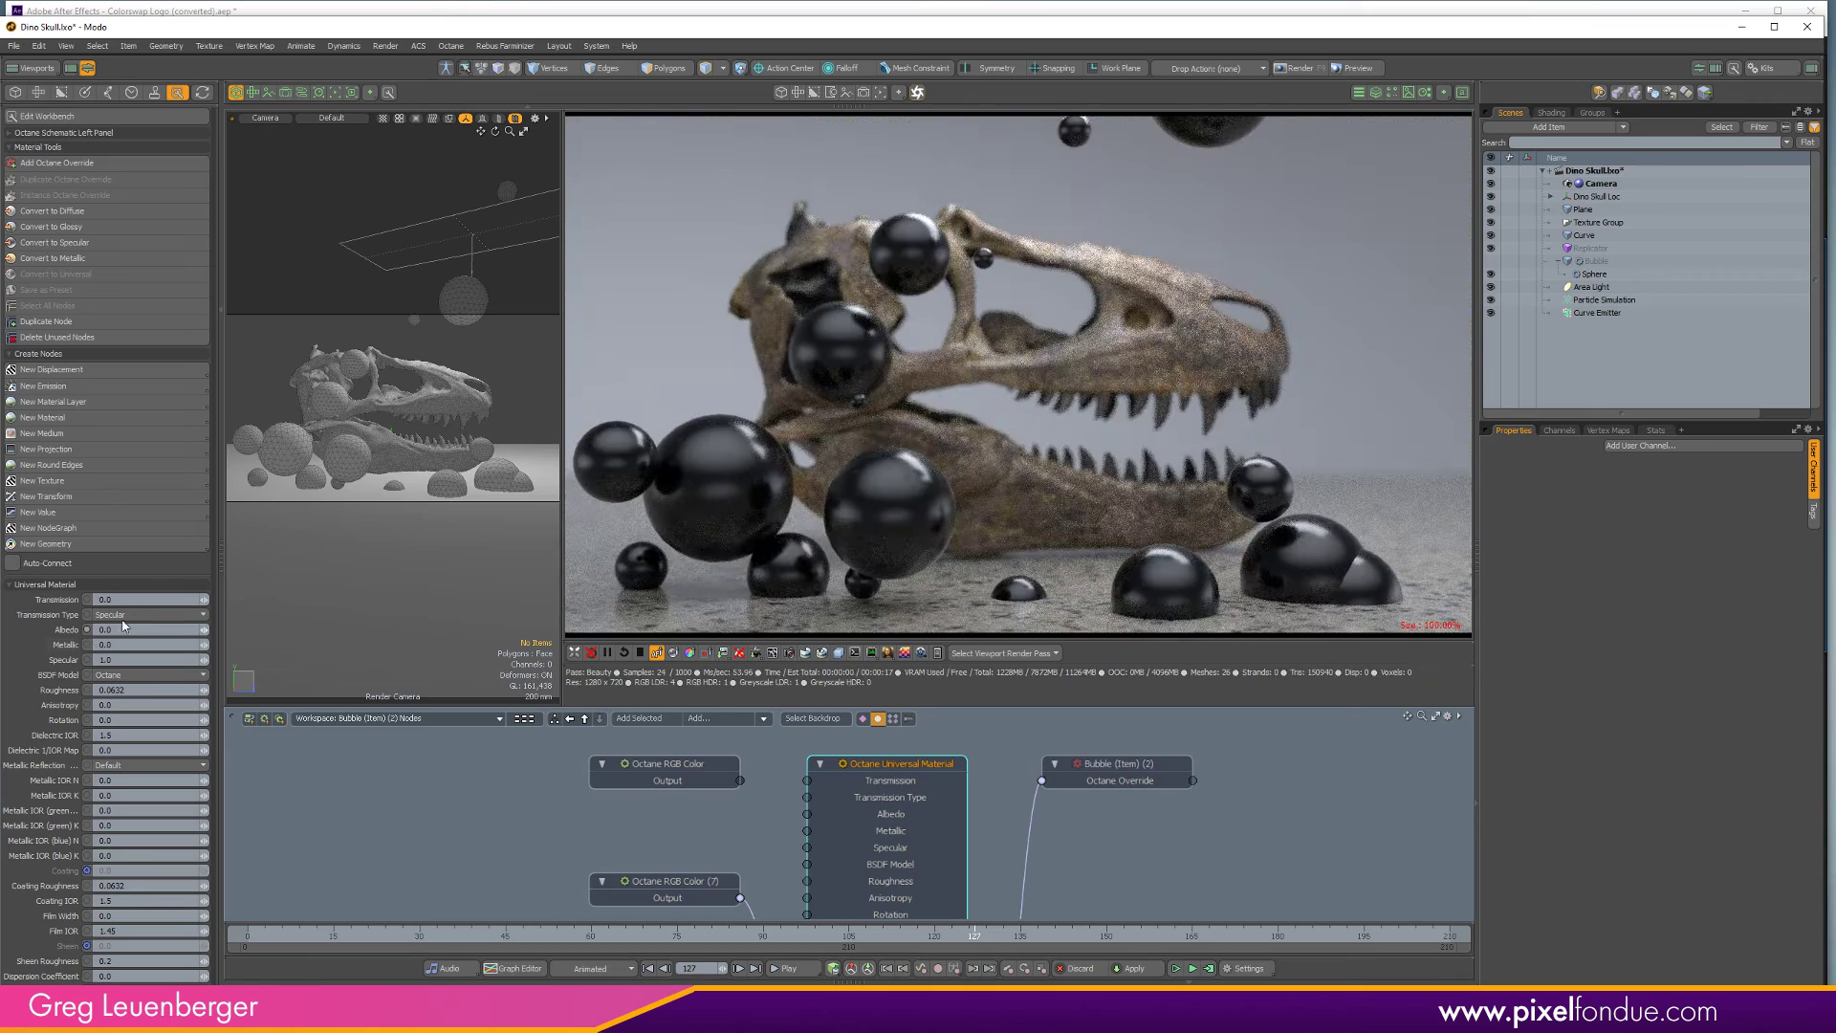
Set the Universal material's Transmission to 1 and Roughness to 0.
left_click(132, 600)
type("1")
key("Return")
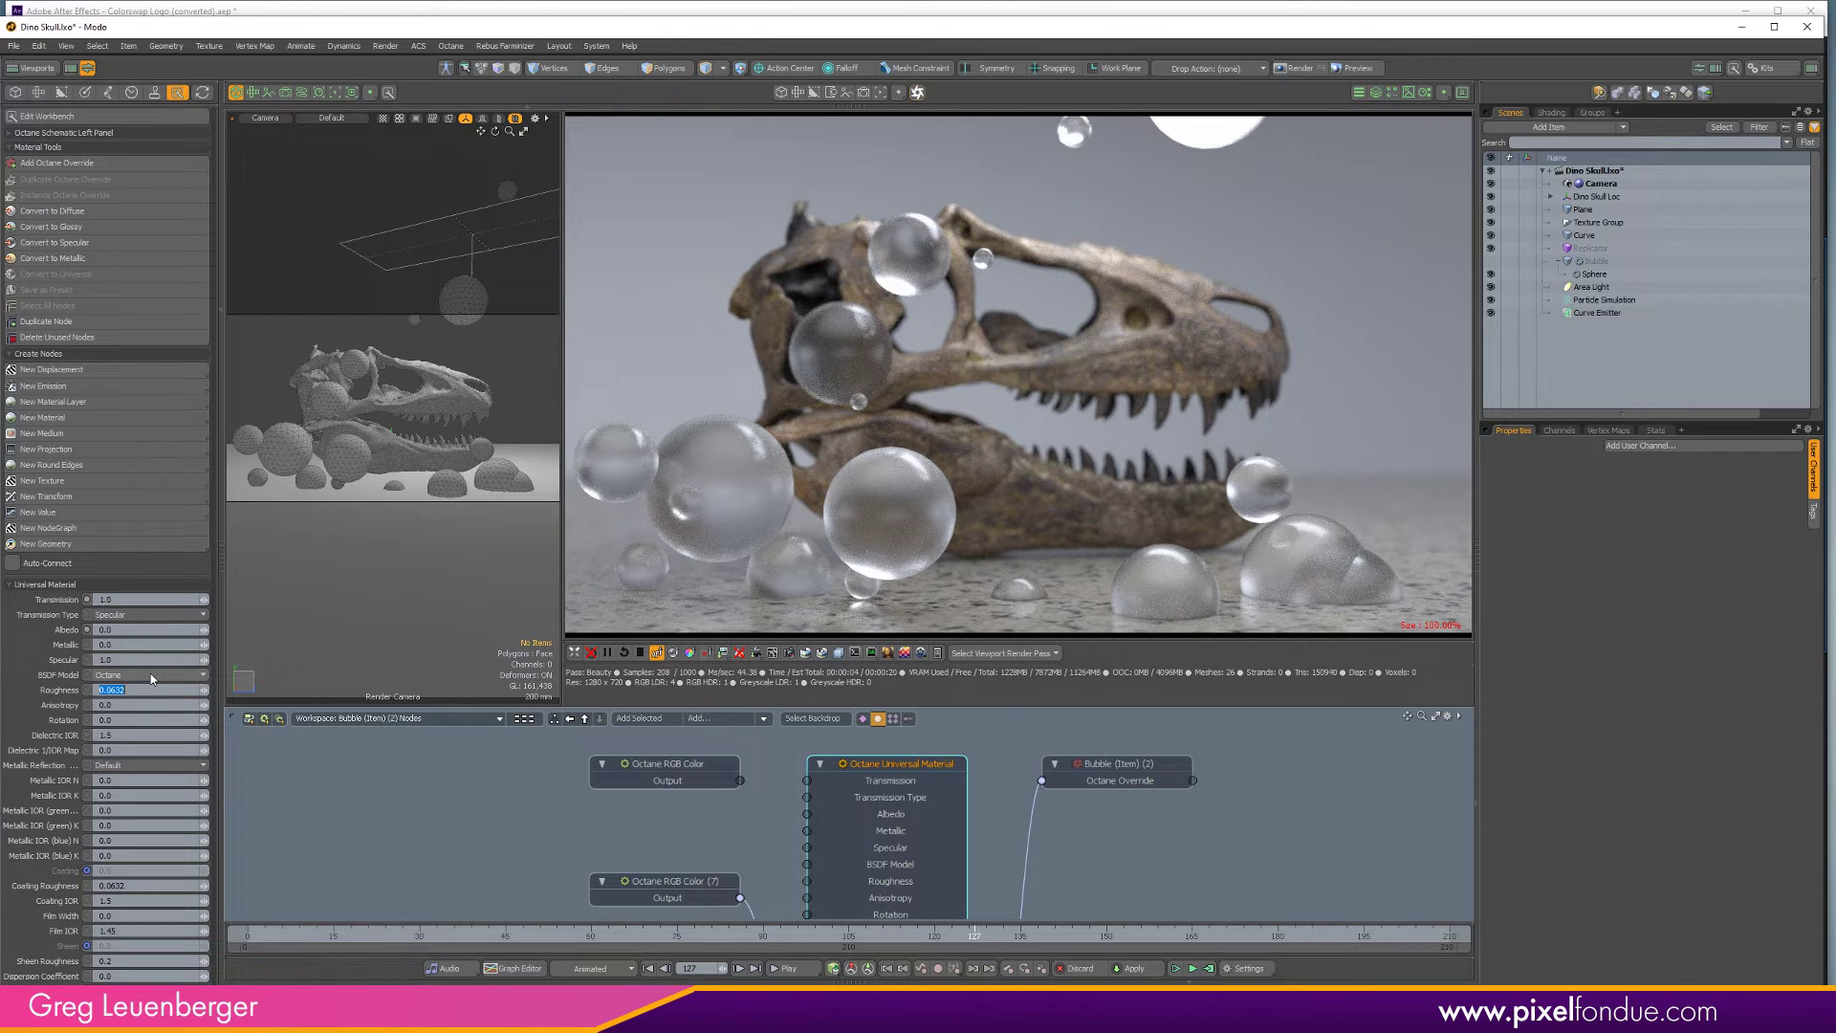
key("Return")
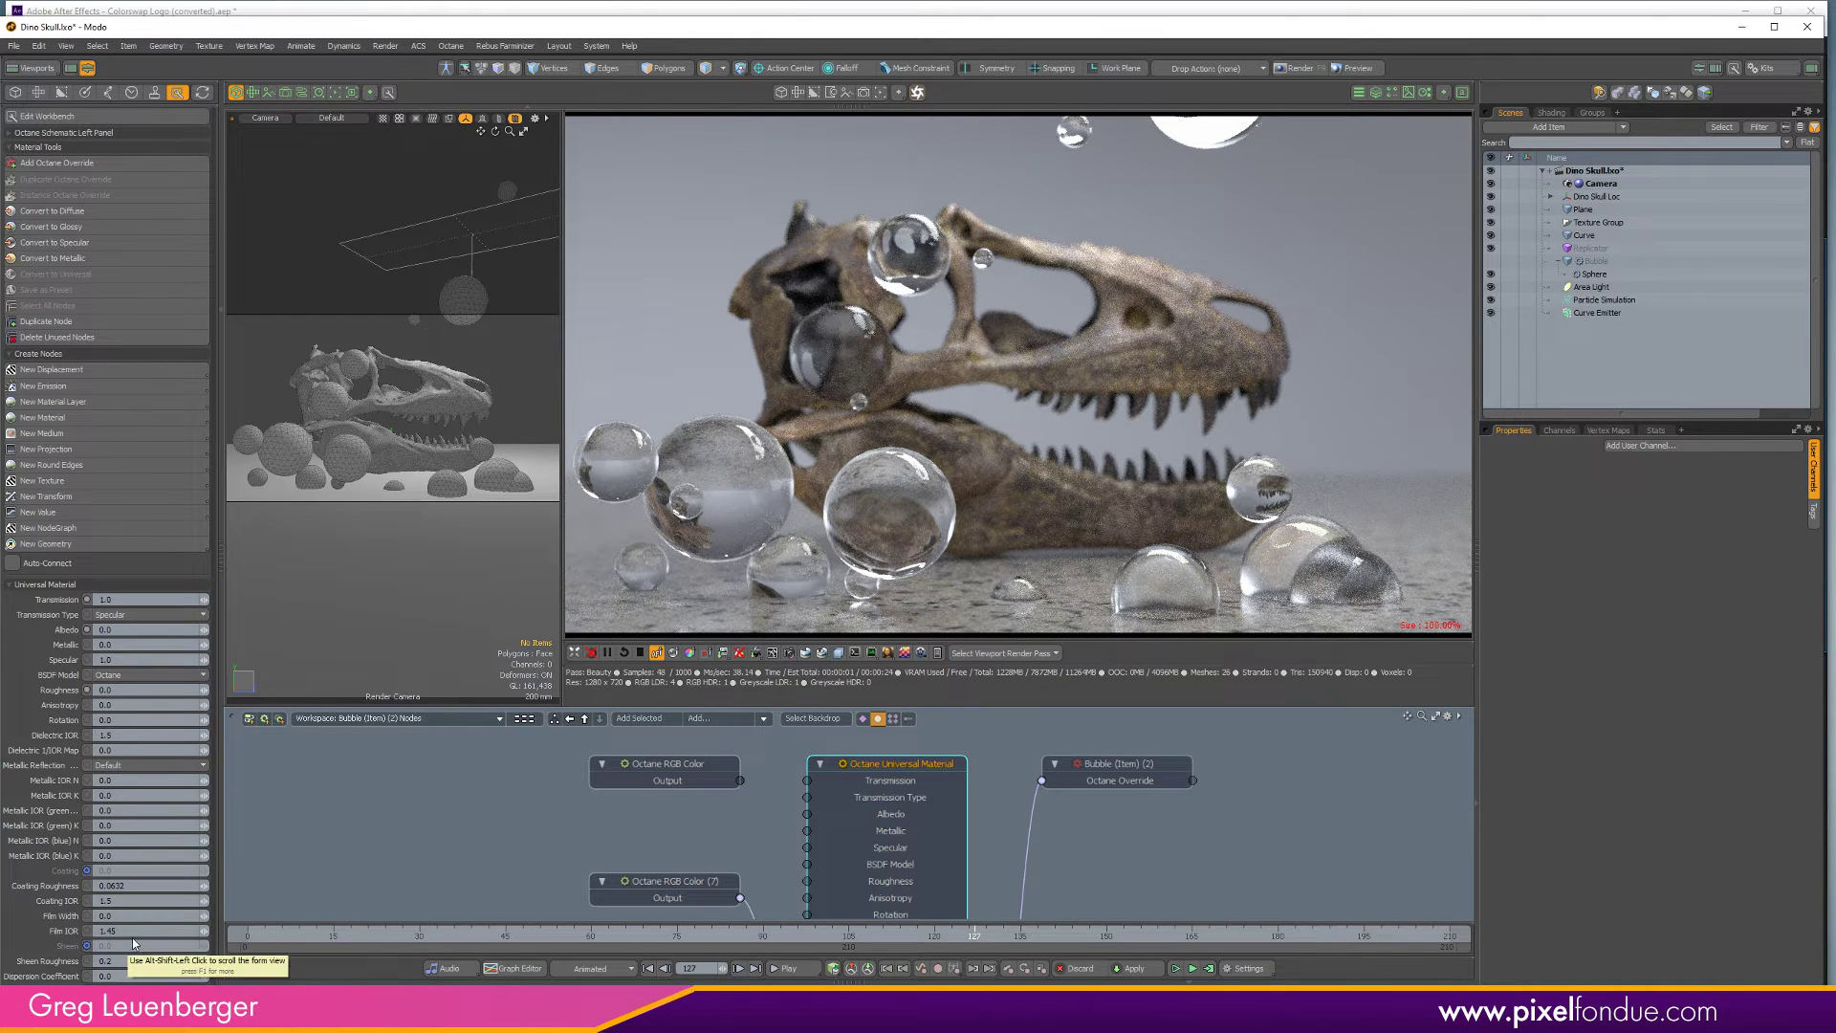
Set the Universal material's Transmission Type to ThinWall.
left_click(99, 615)
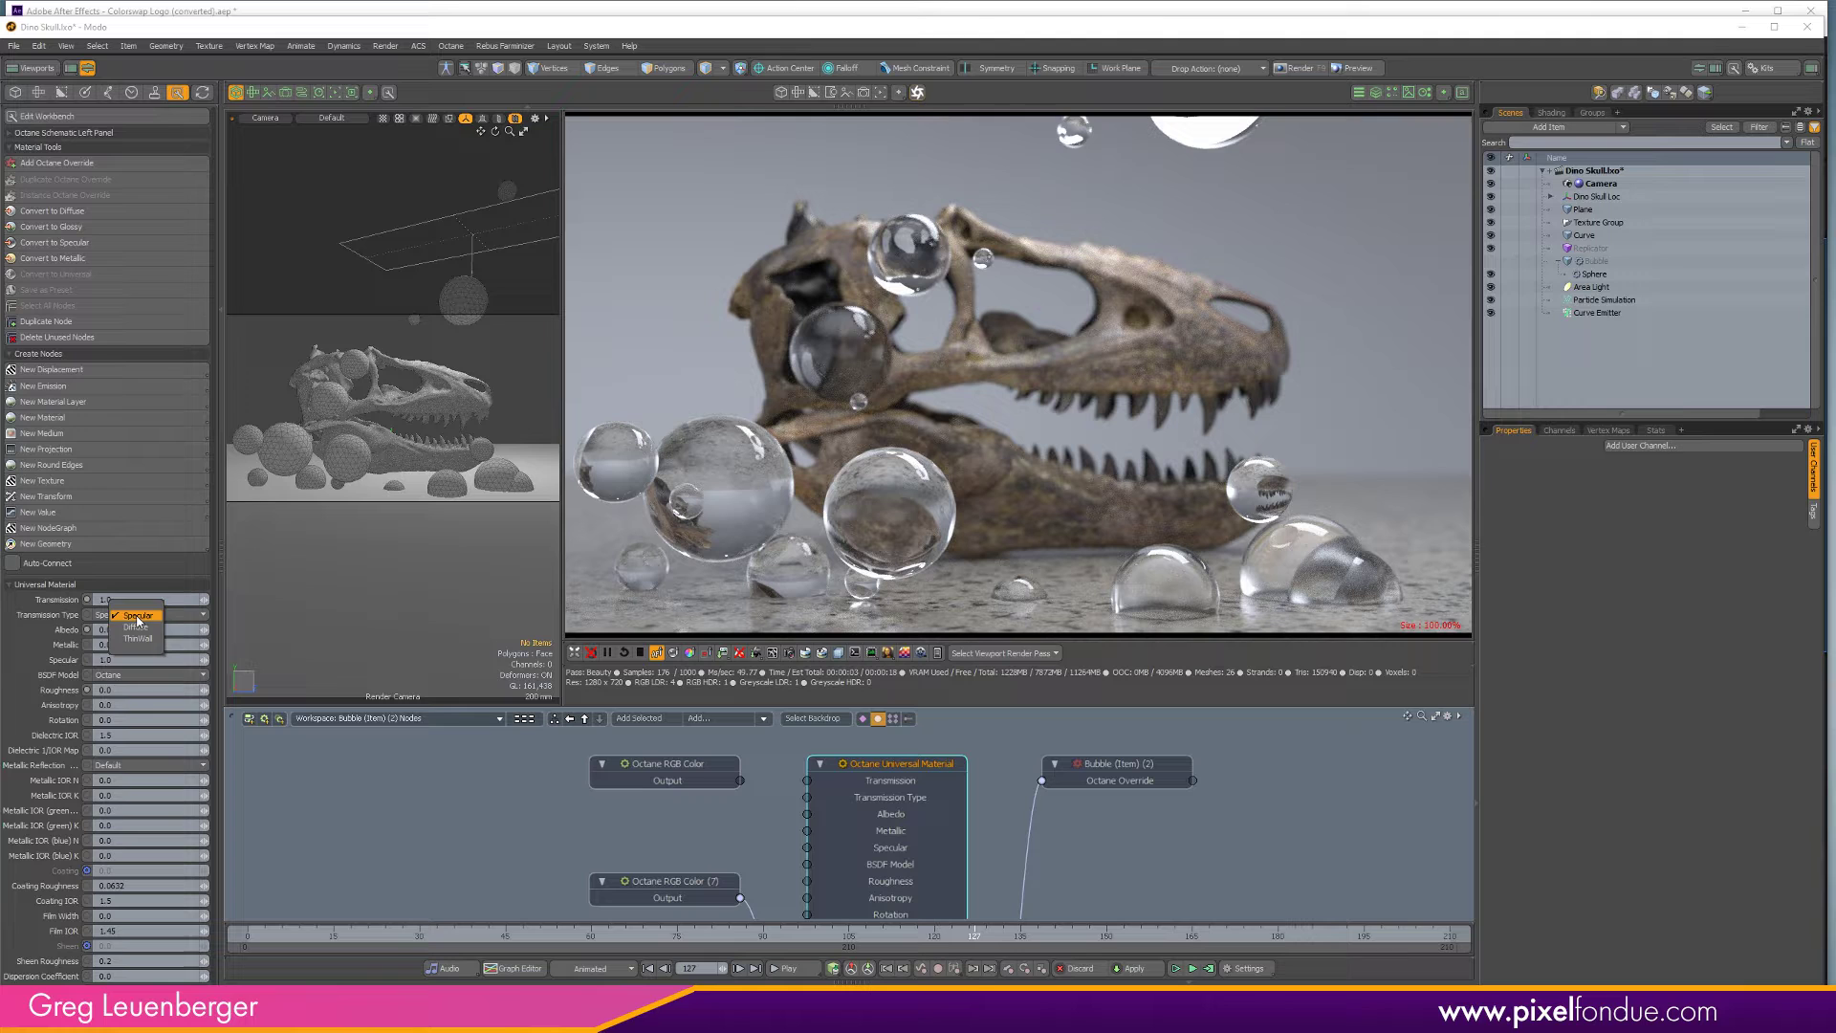
left_click(137, 616)
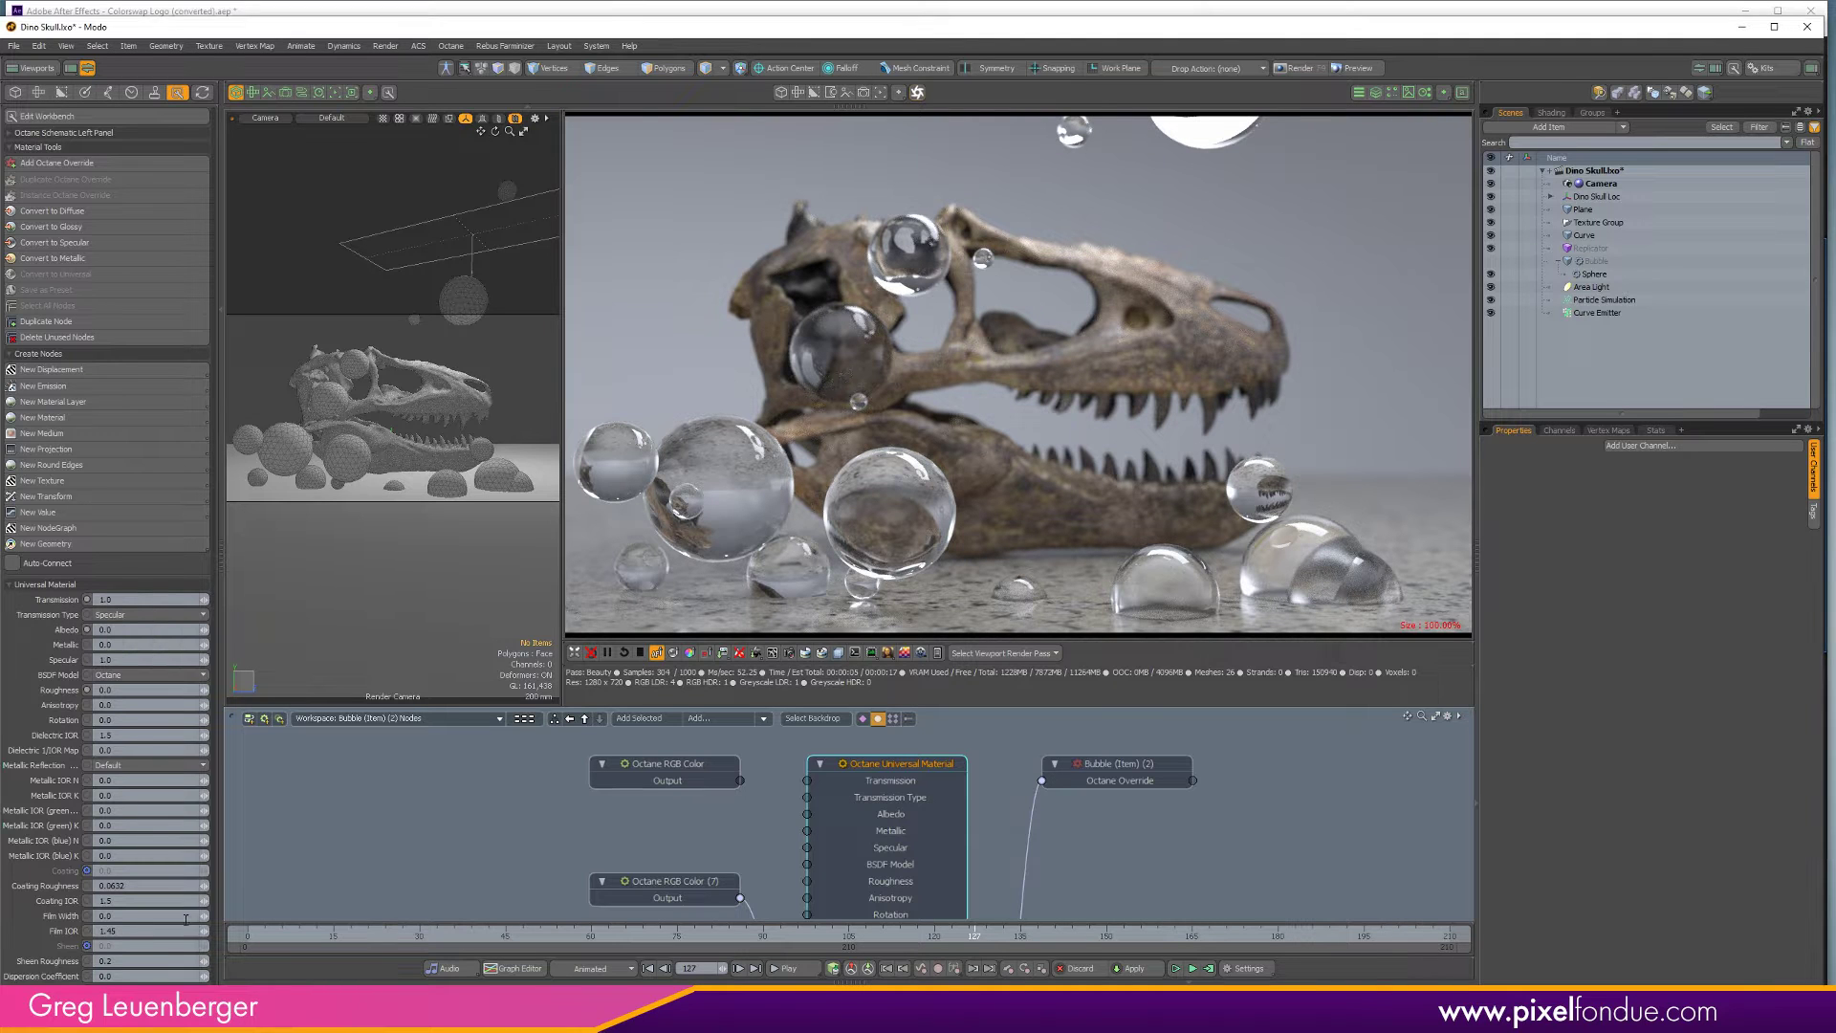
left_click(143, 619)
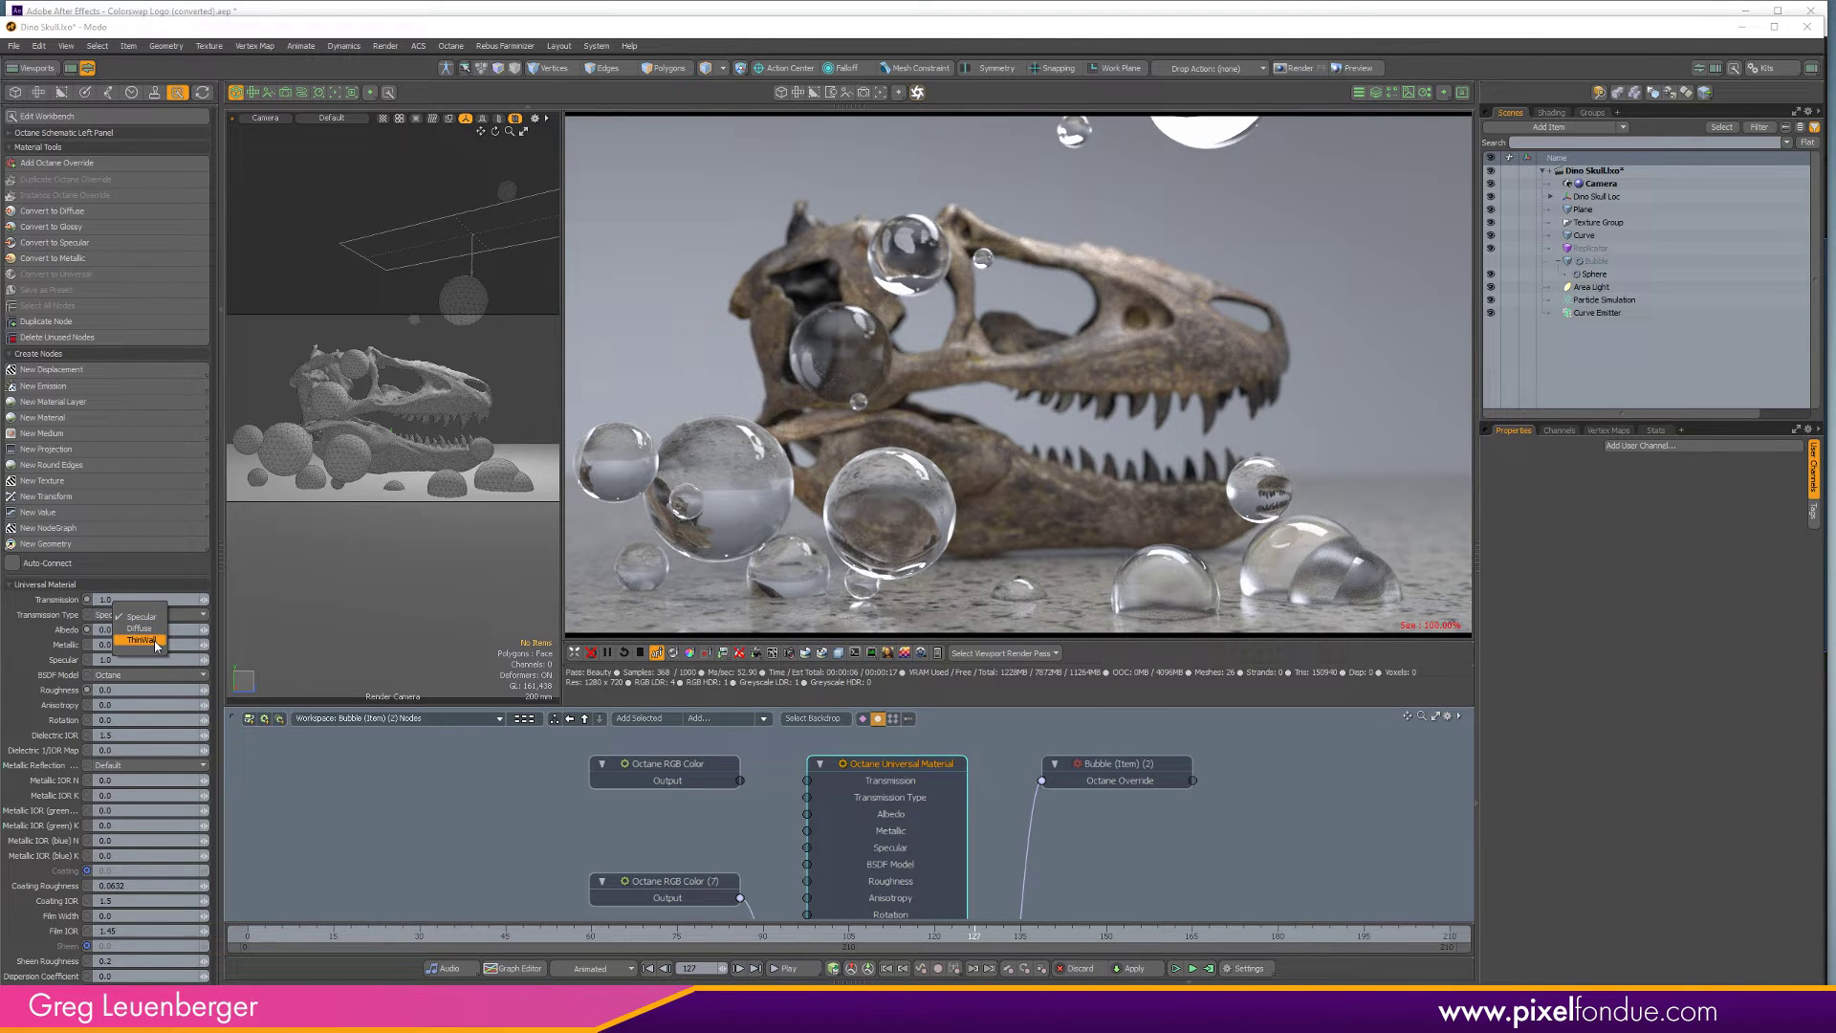
left_click(139, 647)
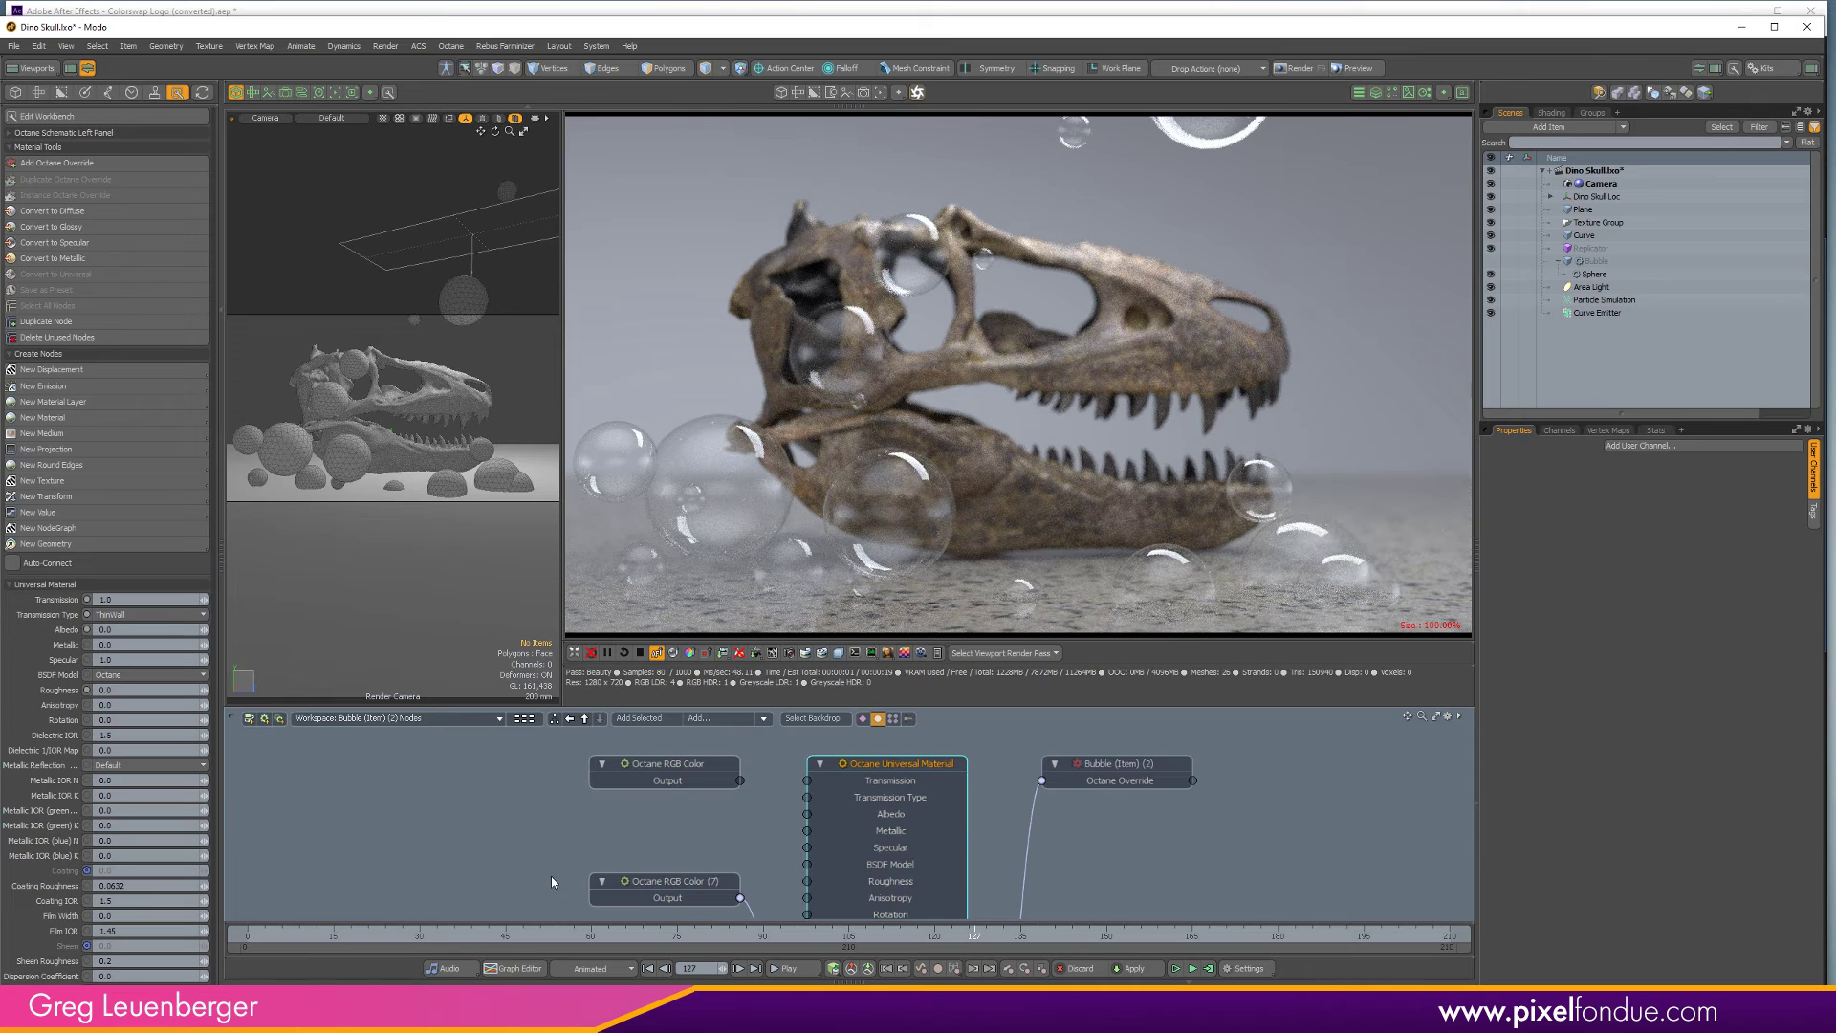
Set Film IOR to 1.66 and Film Width to 0.32, then deselect the node.
left_click(164, 928)
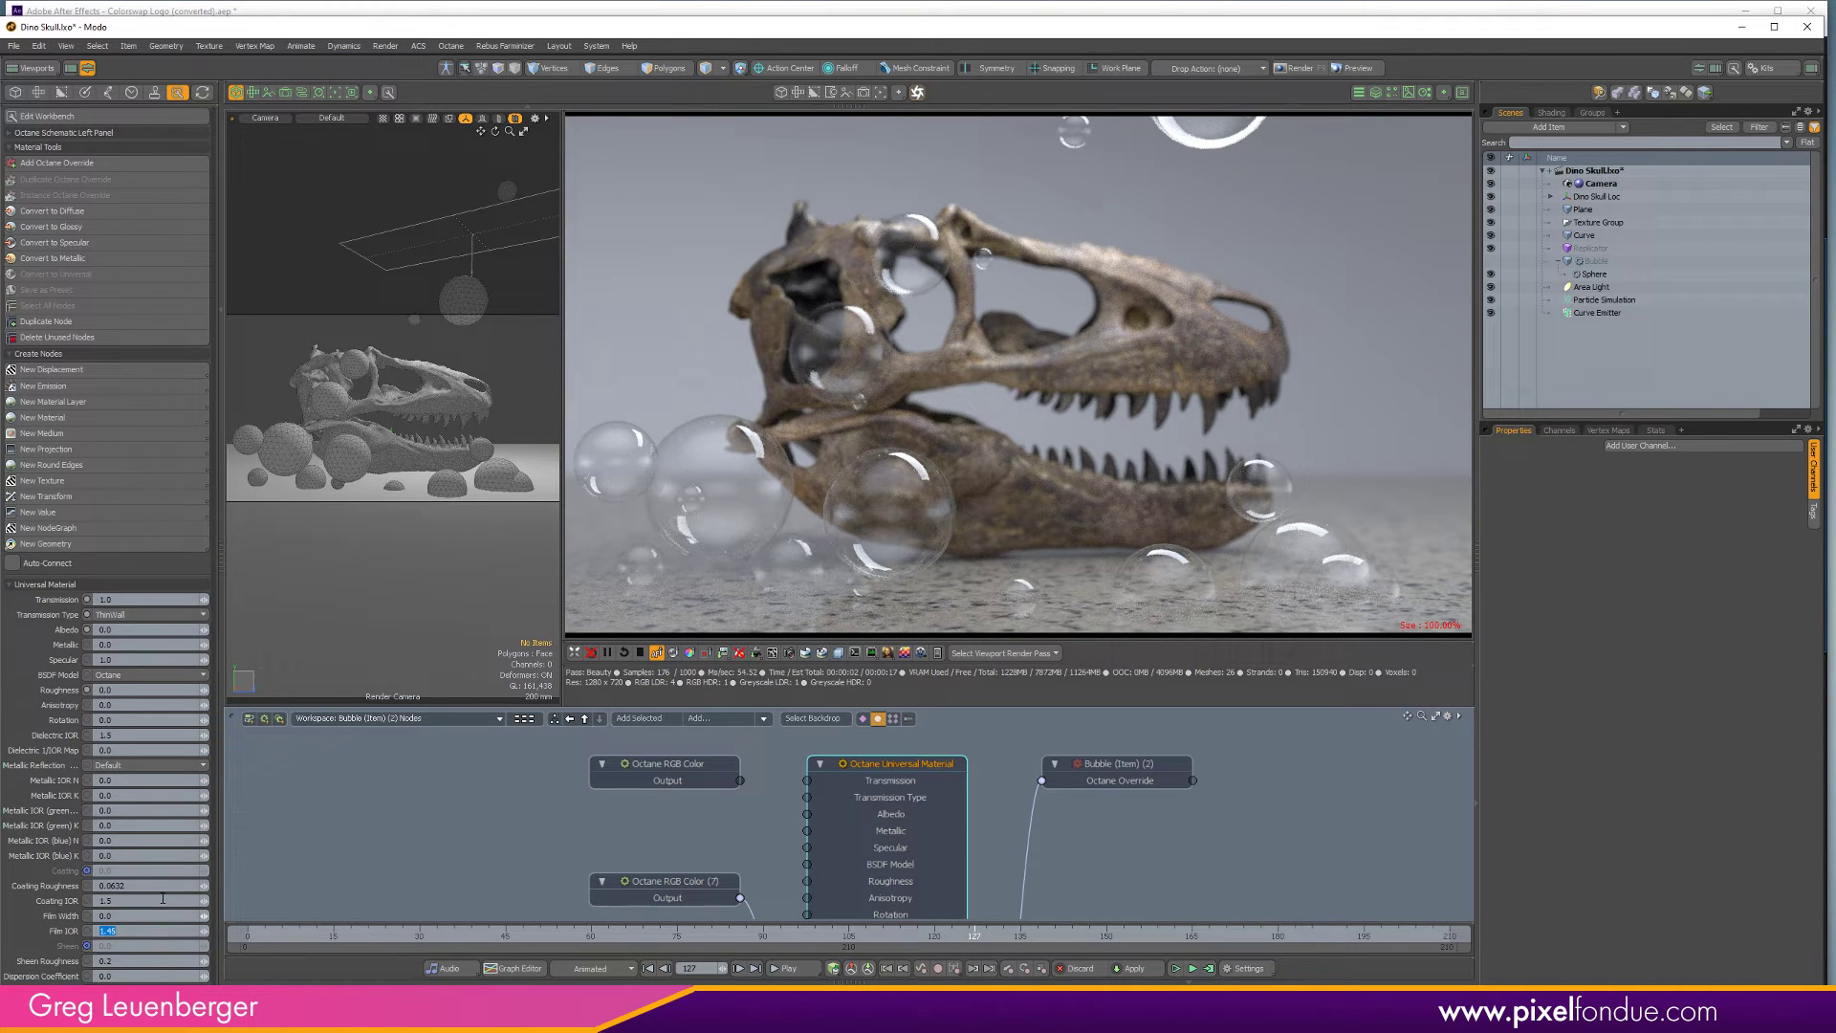
type("1.66")
key("Return")
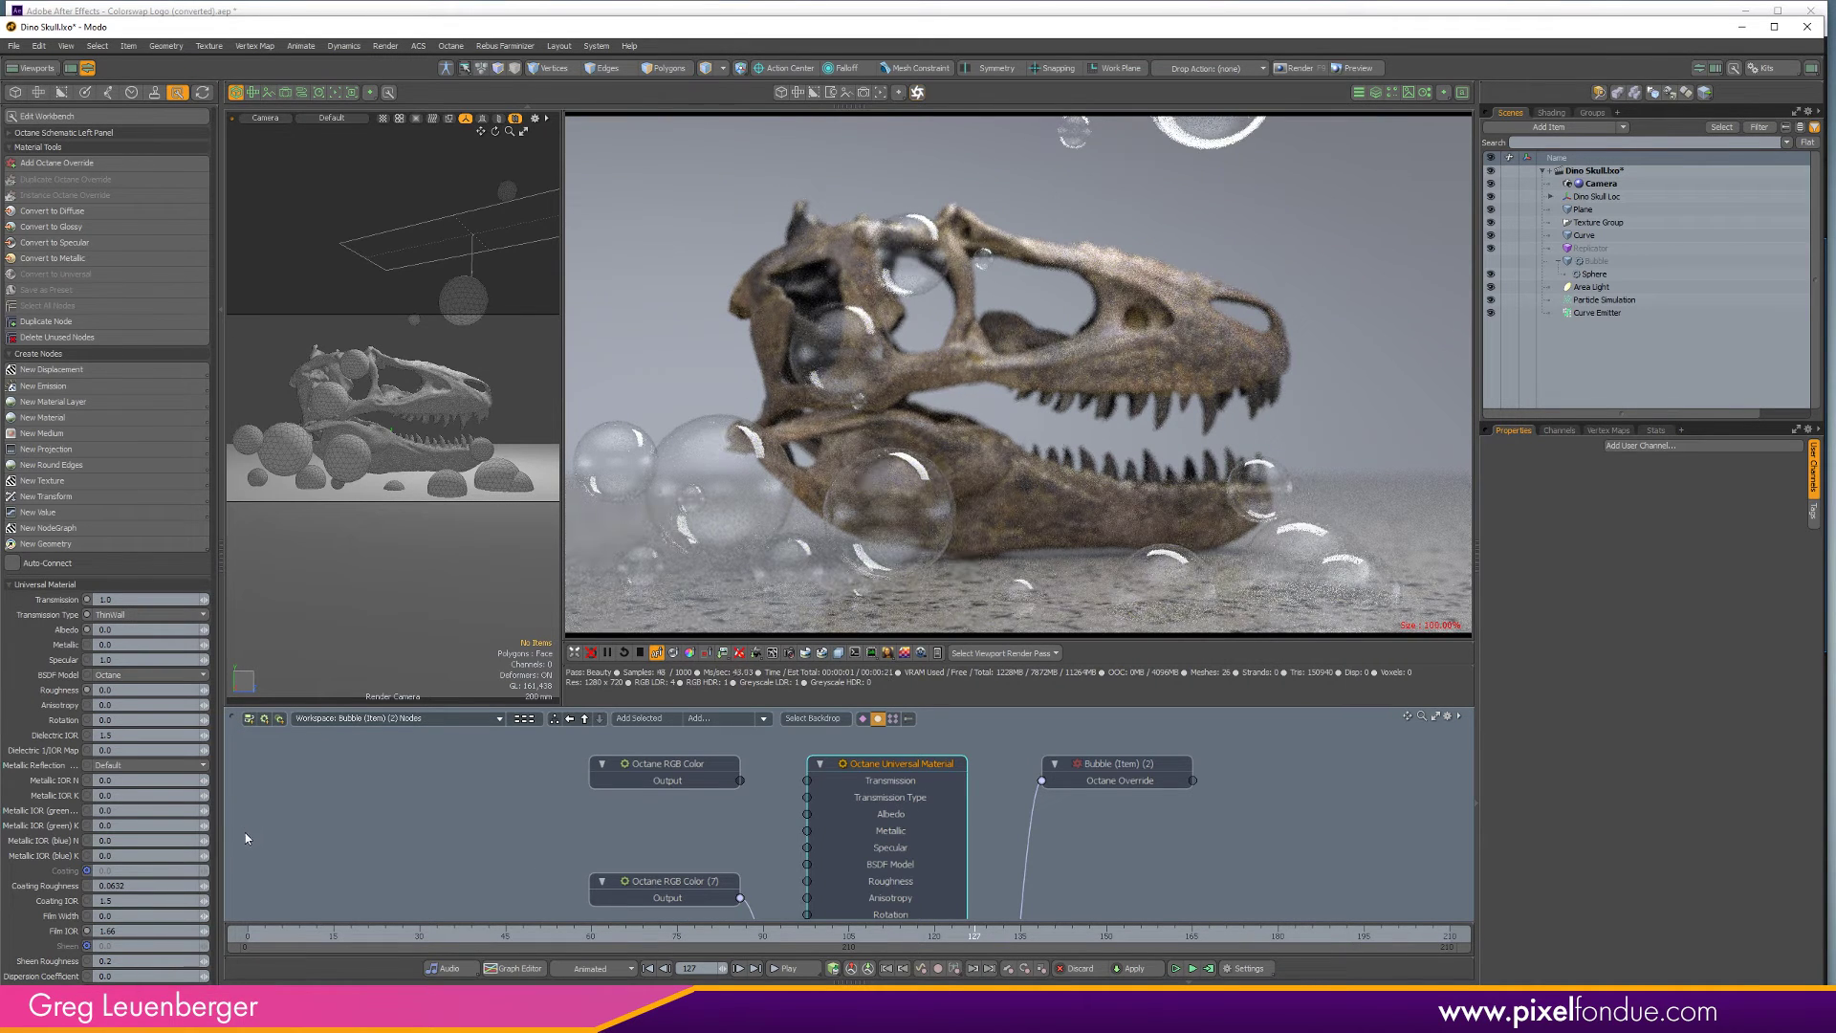
left_click(136, 915)
type(".3")
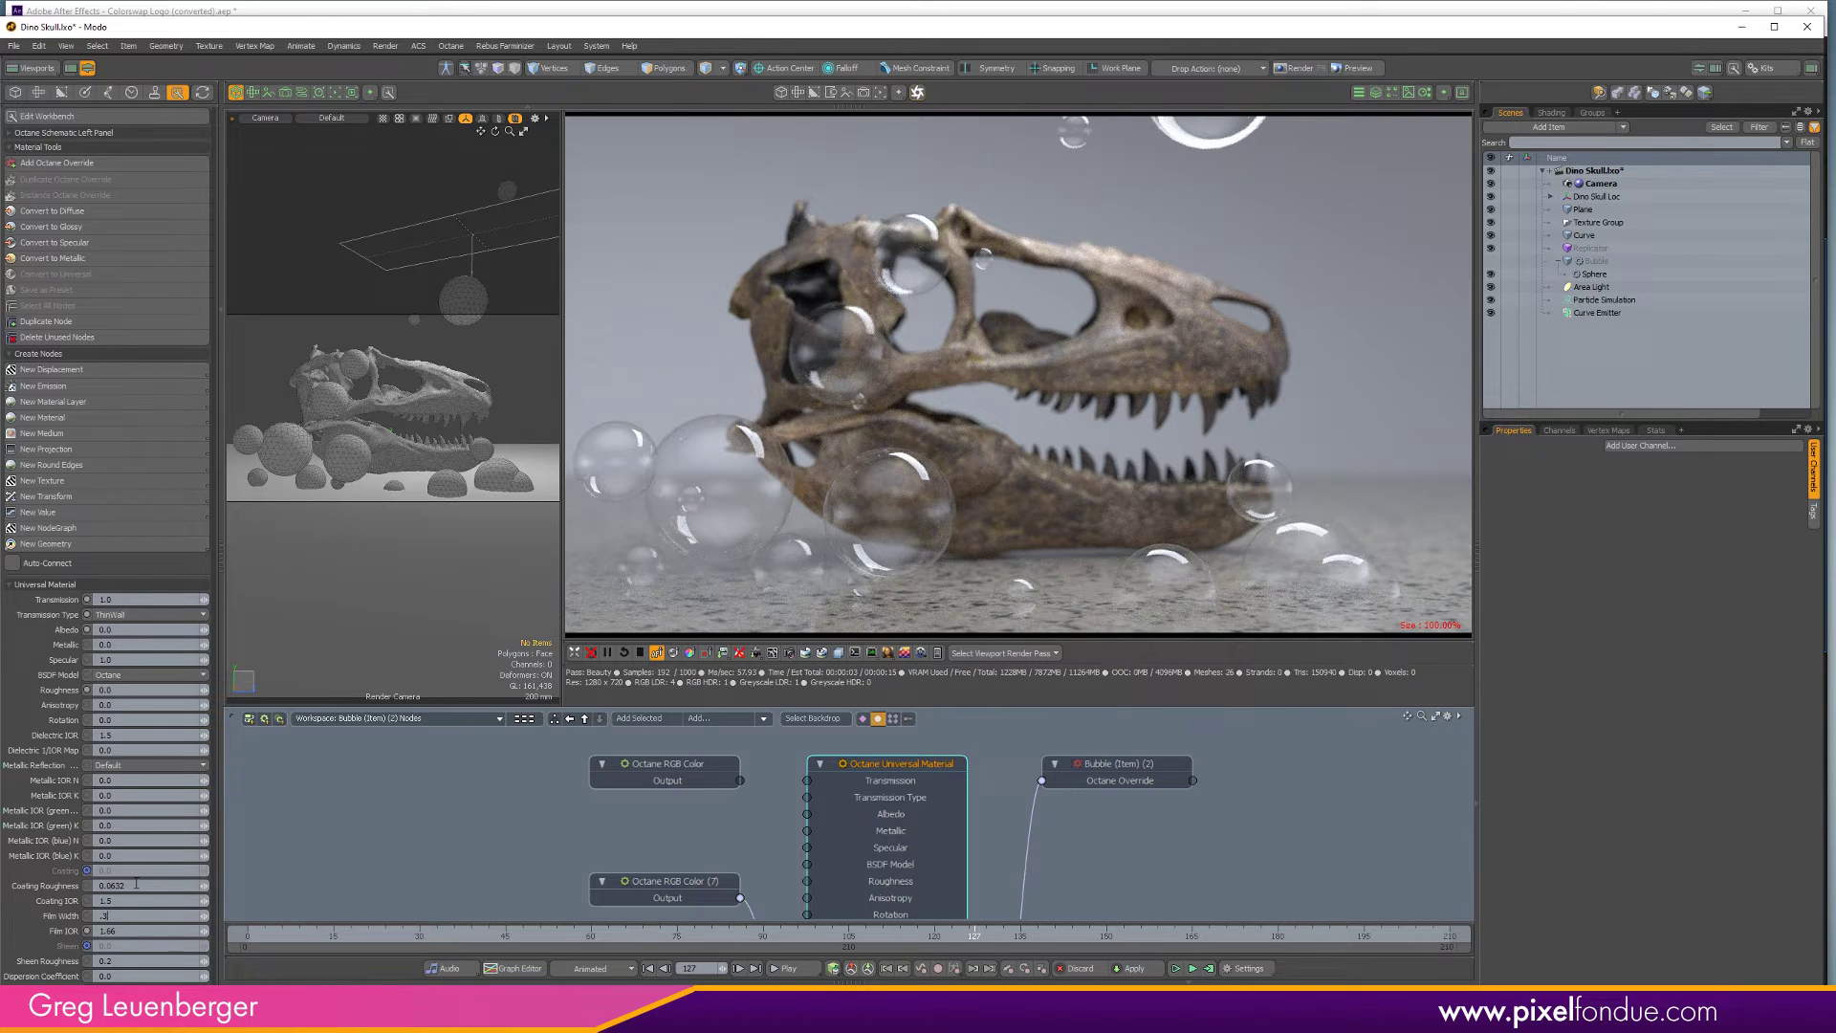
type("2")
key("Return")
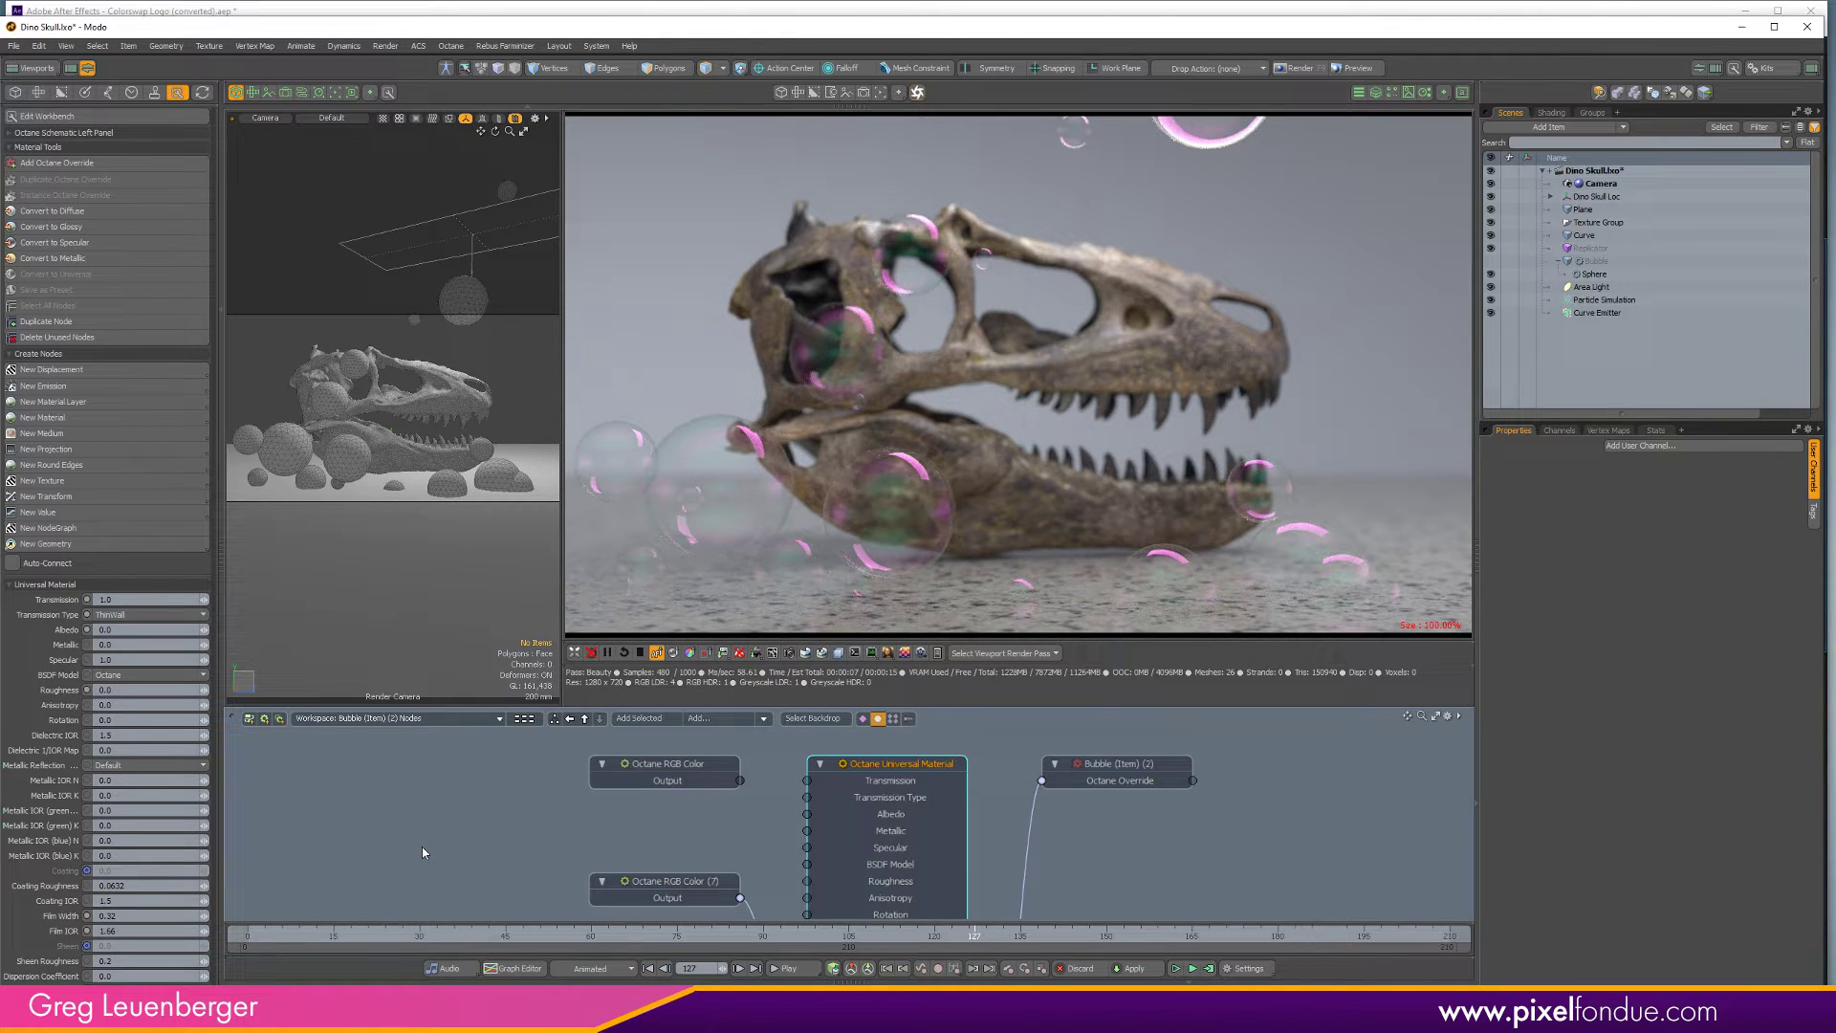
left_click(387, 828)
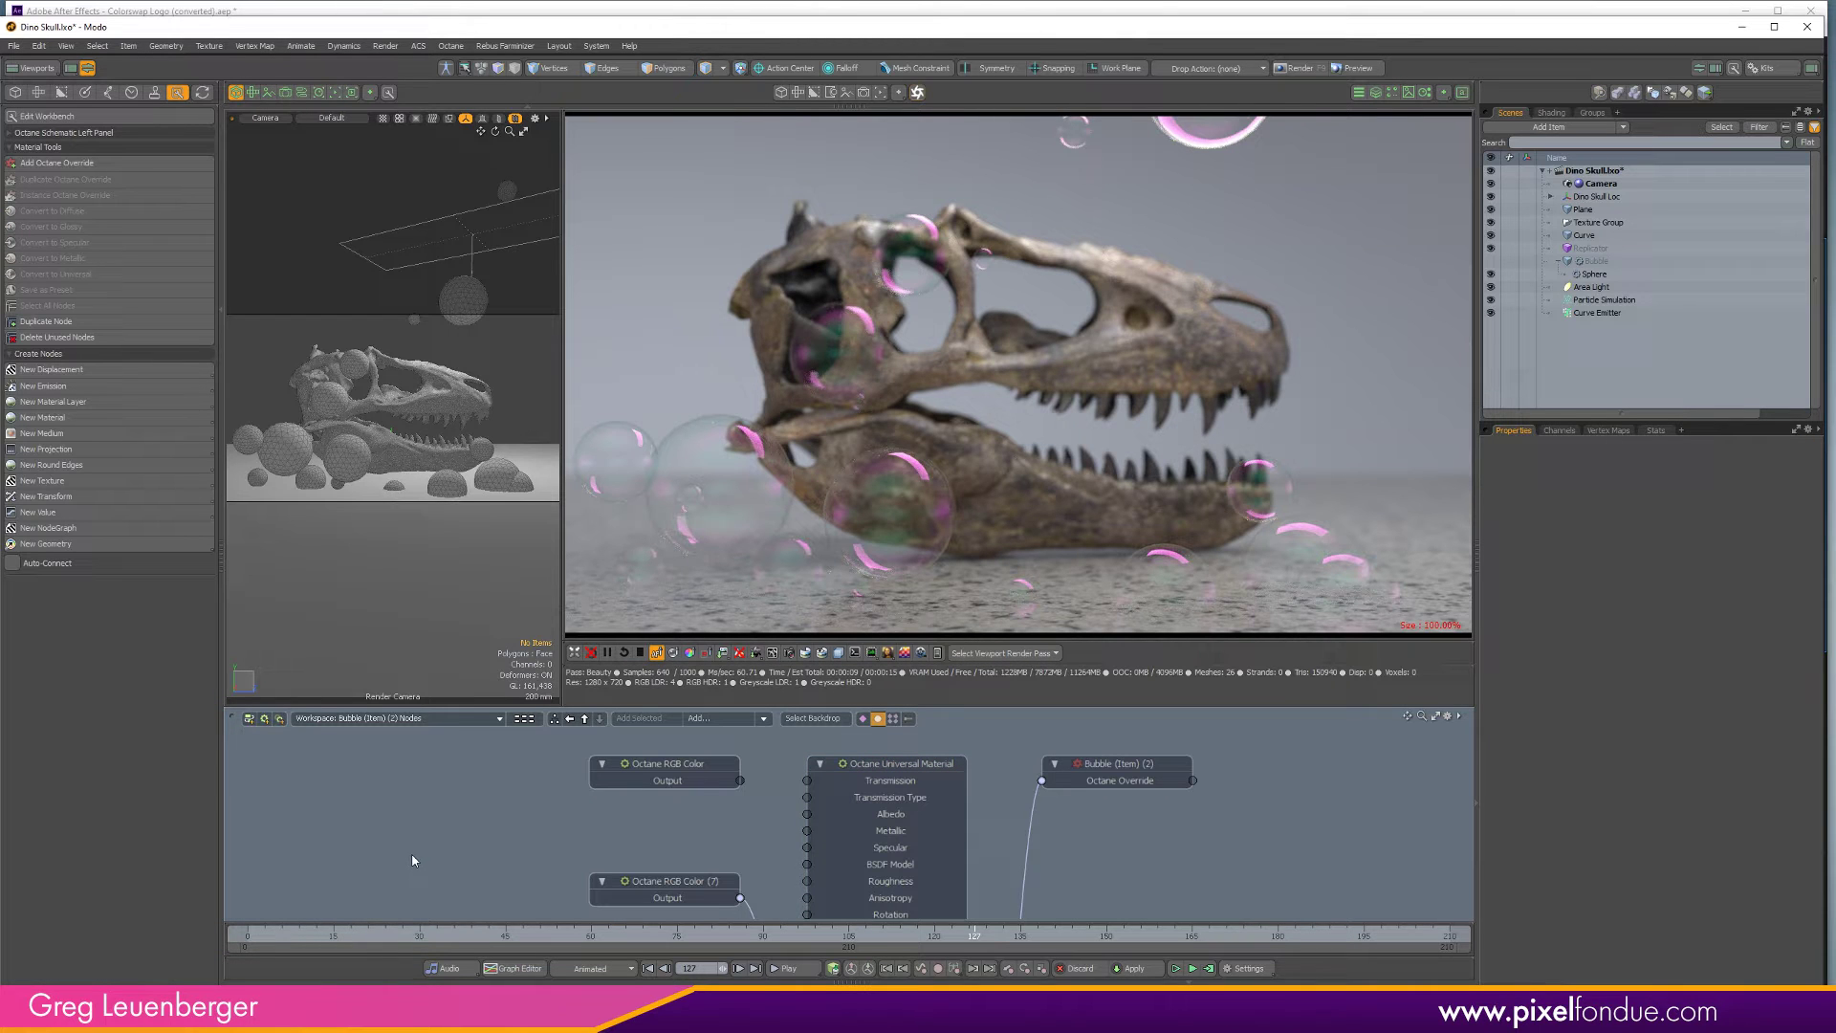
Pick the floor in the render to display its material nodes.
left_click(674, 652)
left_click(950, 612)
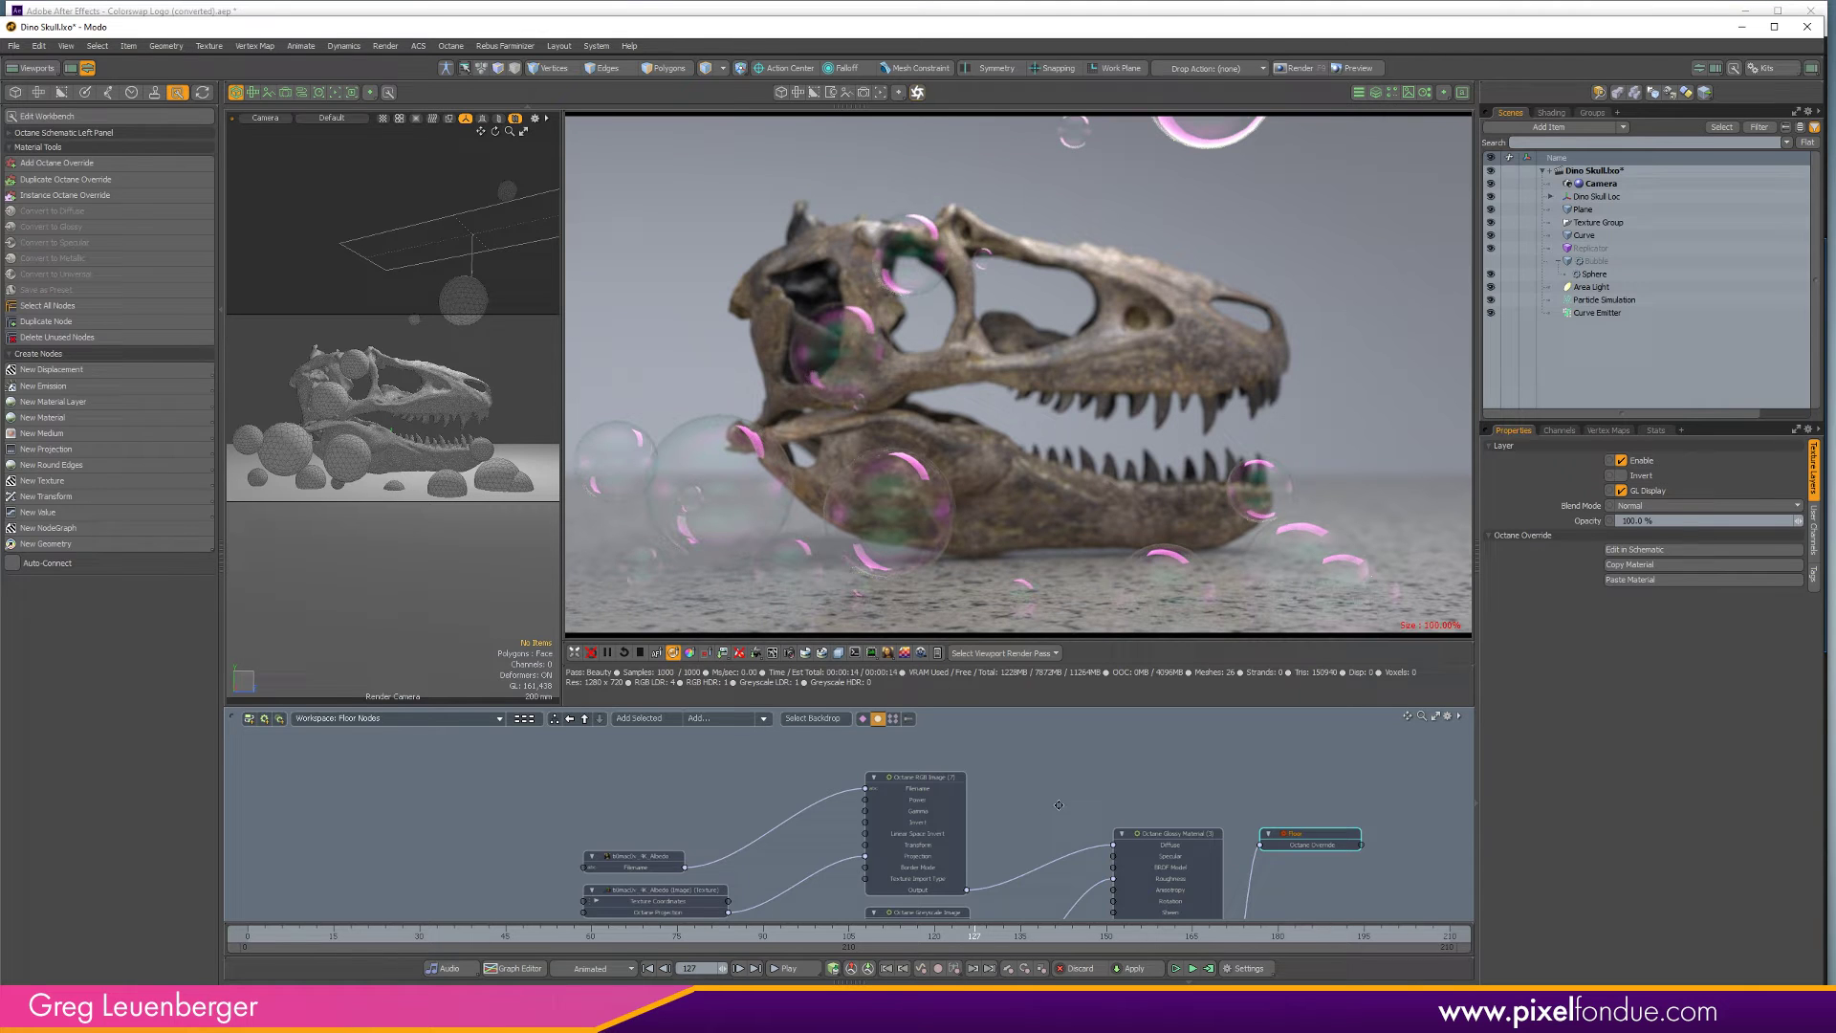
scroll(1059, 804, "up", 5)
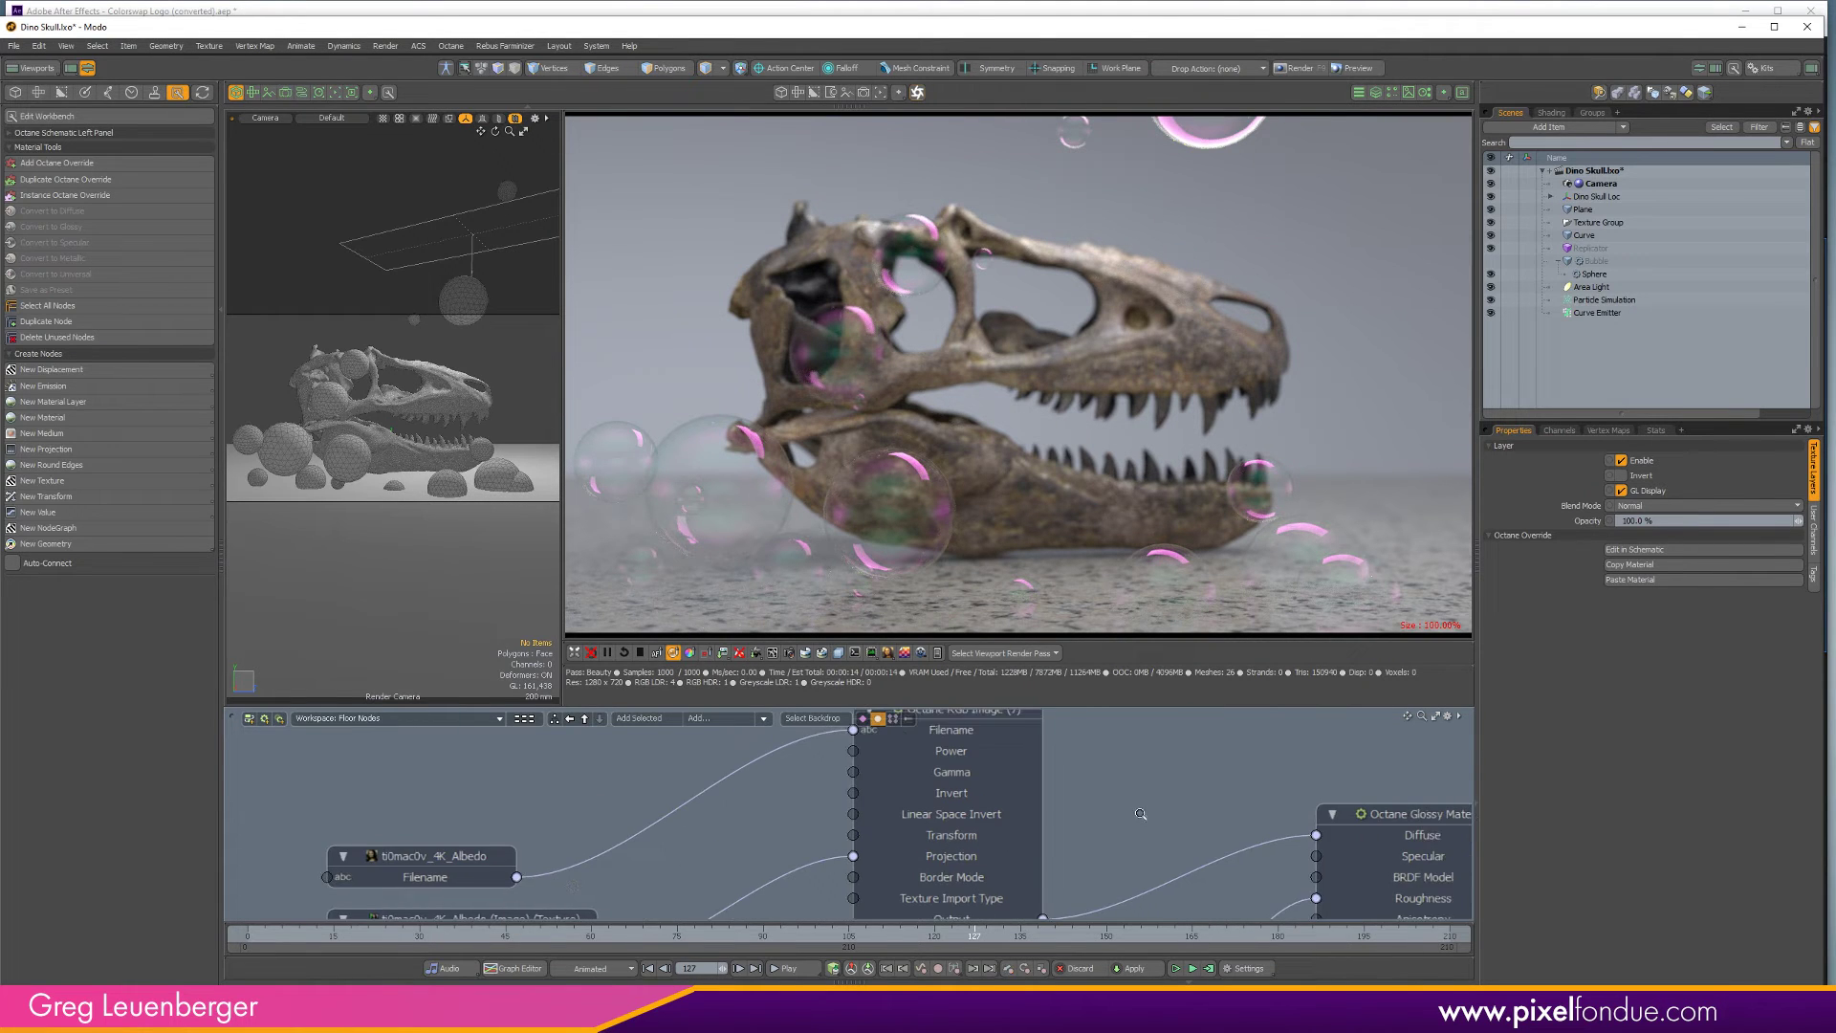
scroll(1141, 814, "down", 2)
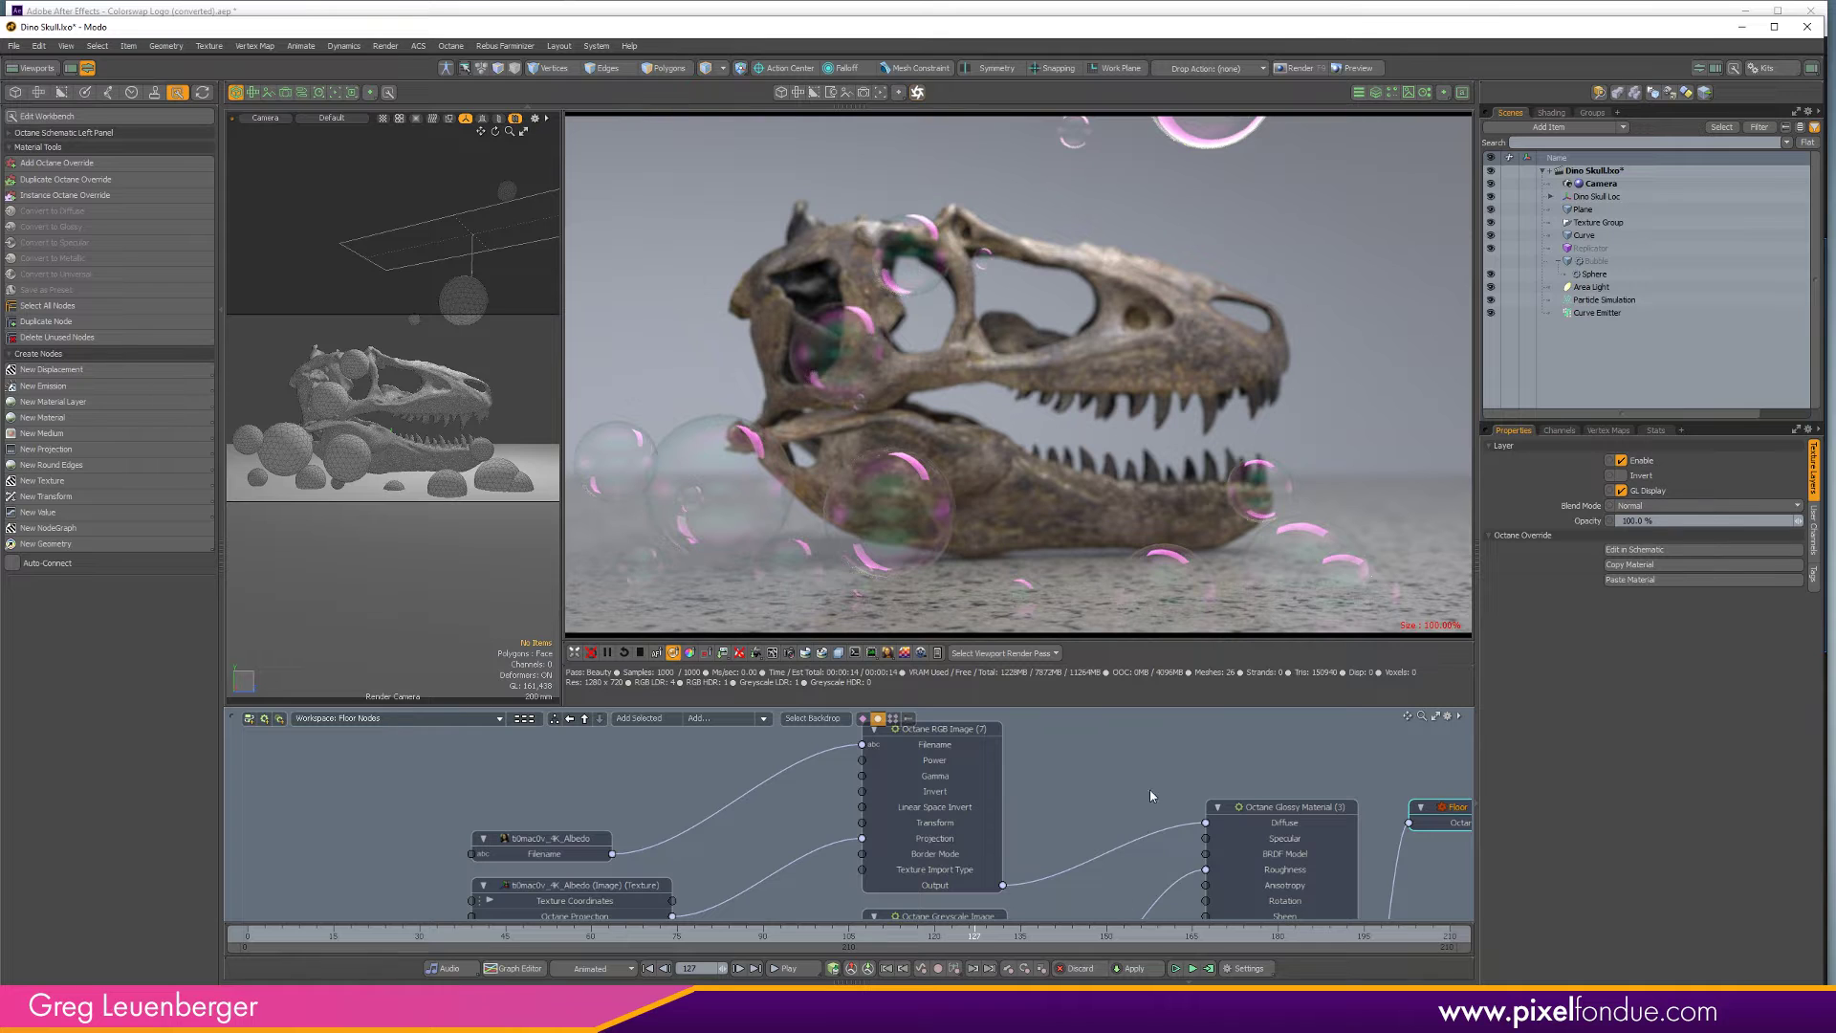
Check the After Effects comp, then switch Modo to the Clips browser layout with preview.
key("alt+Tab")
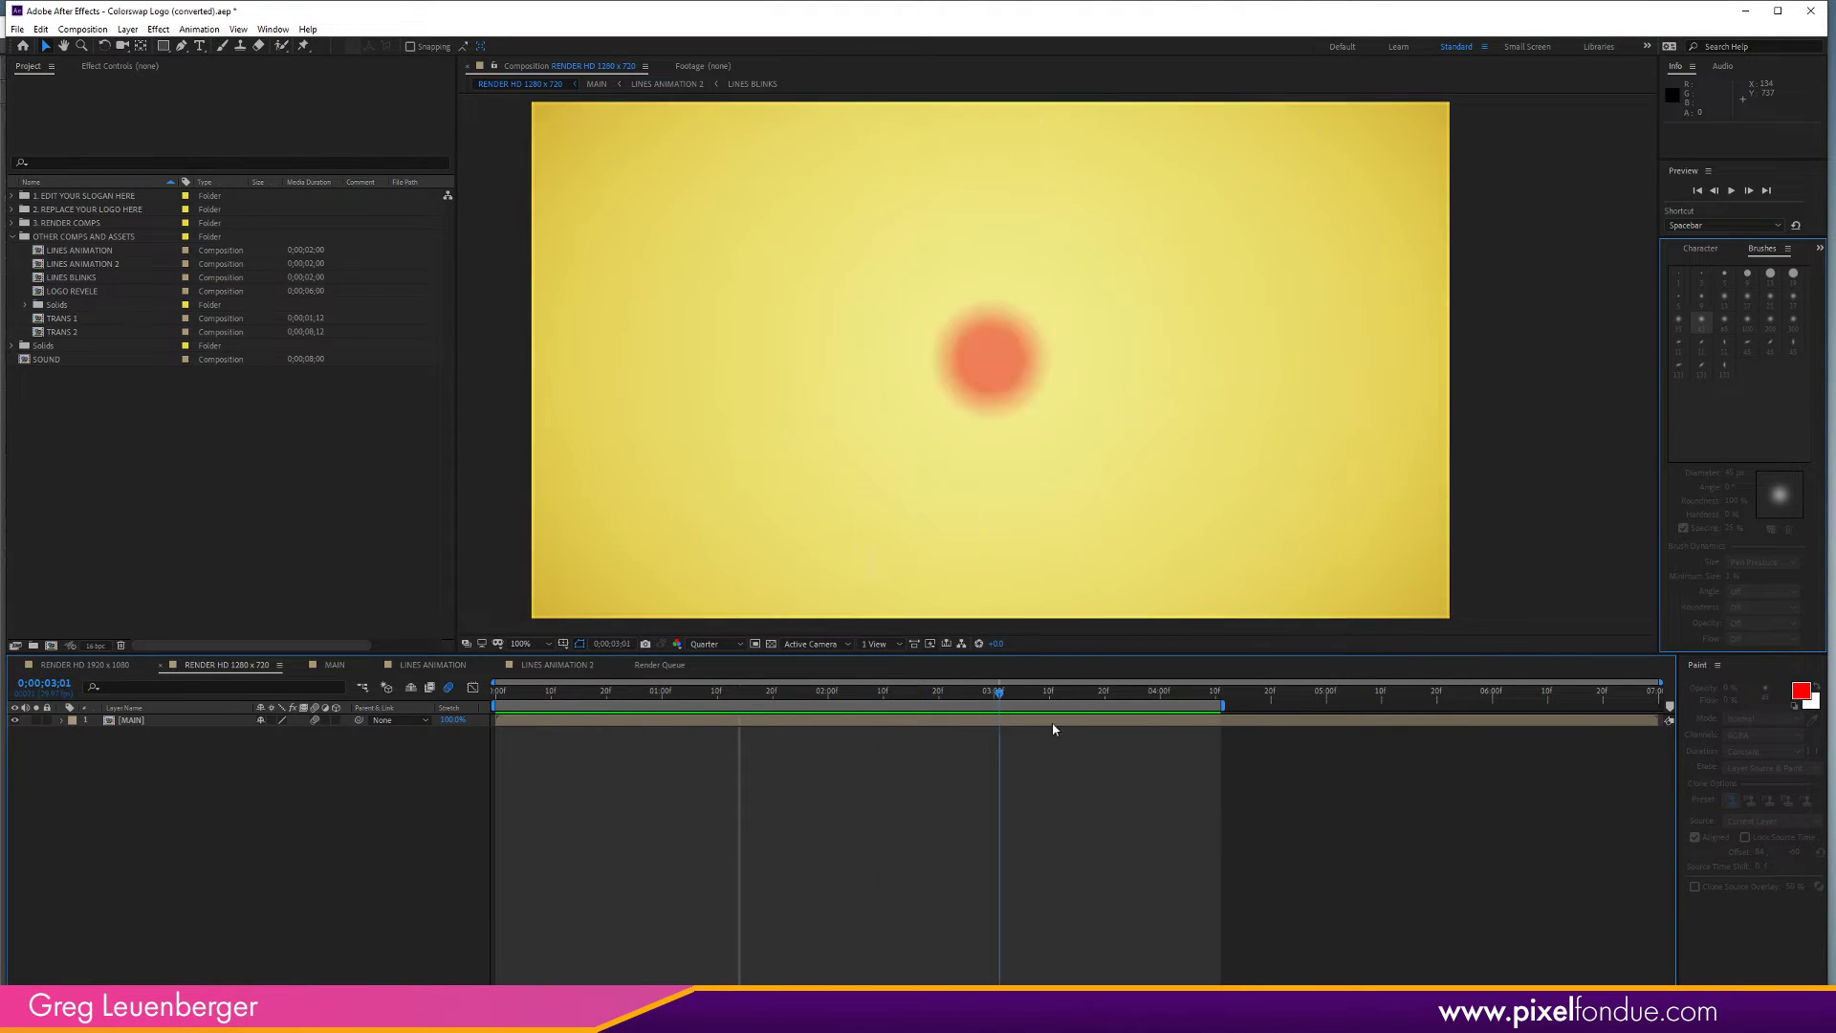
key("alt+Tab")
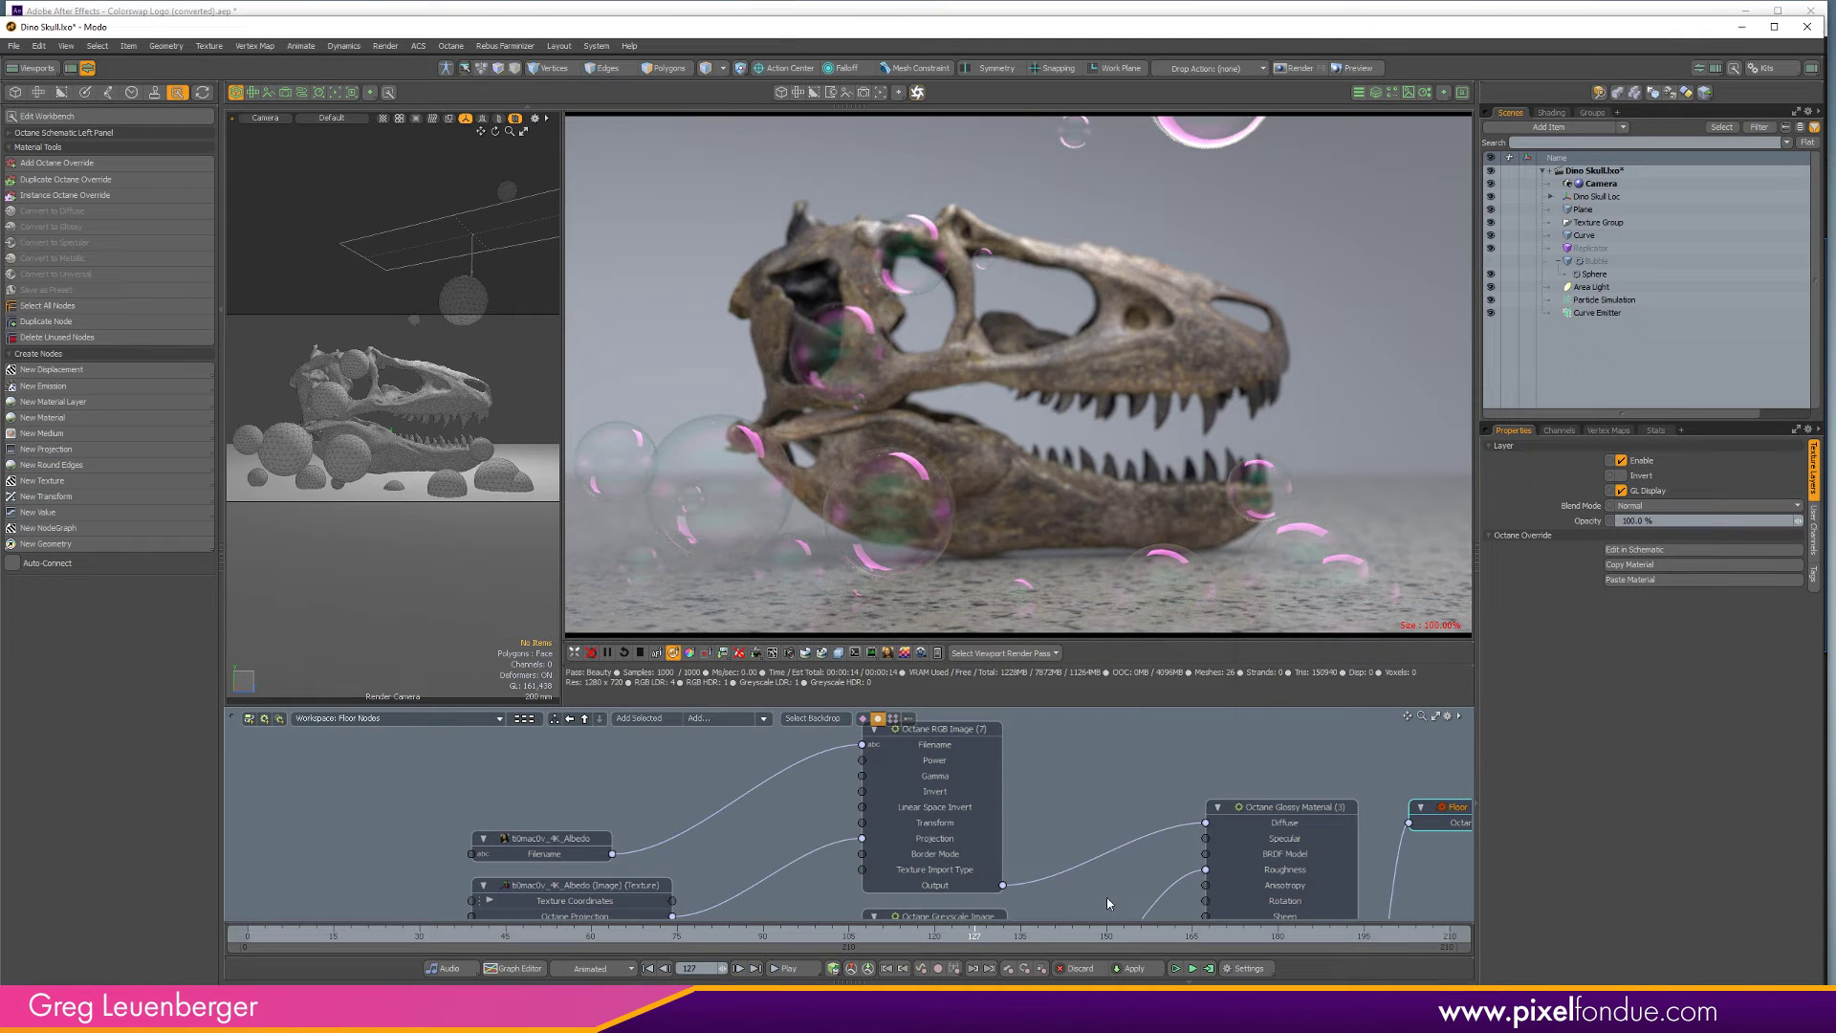
scroll(1094, 814, "down", 2)
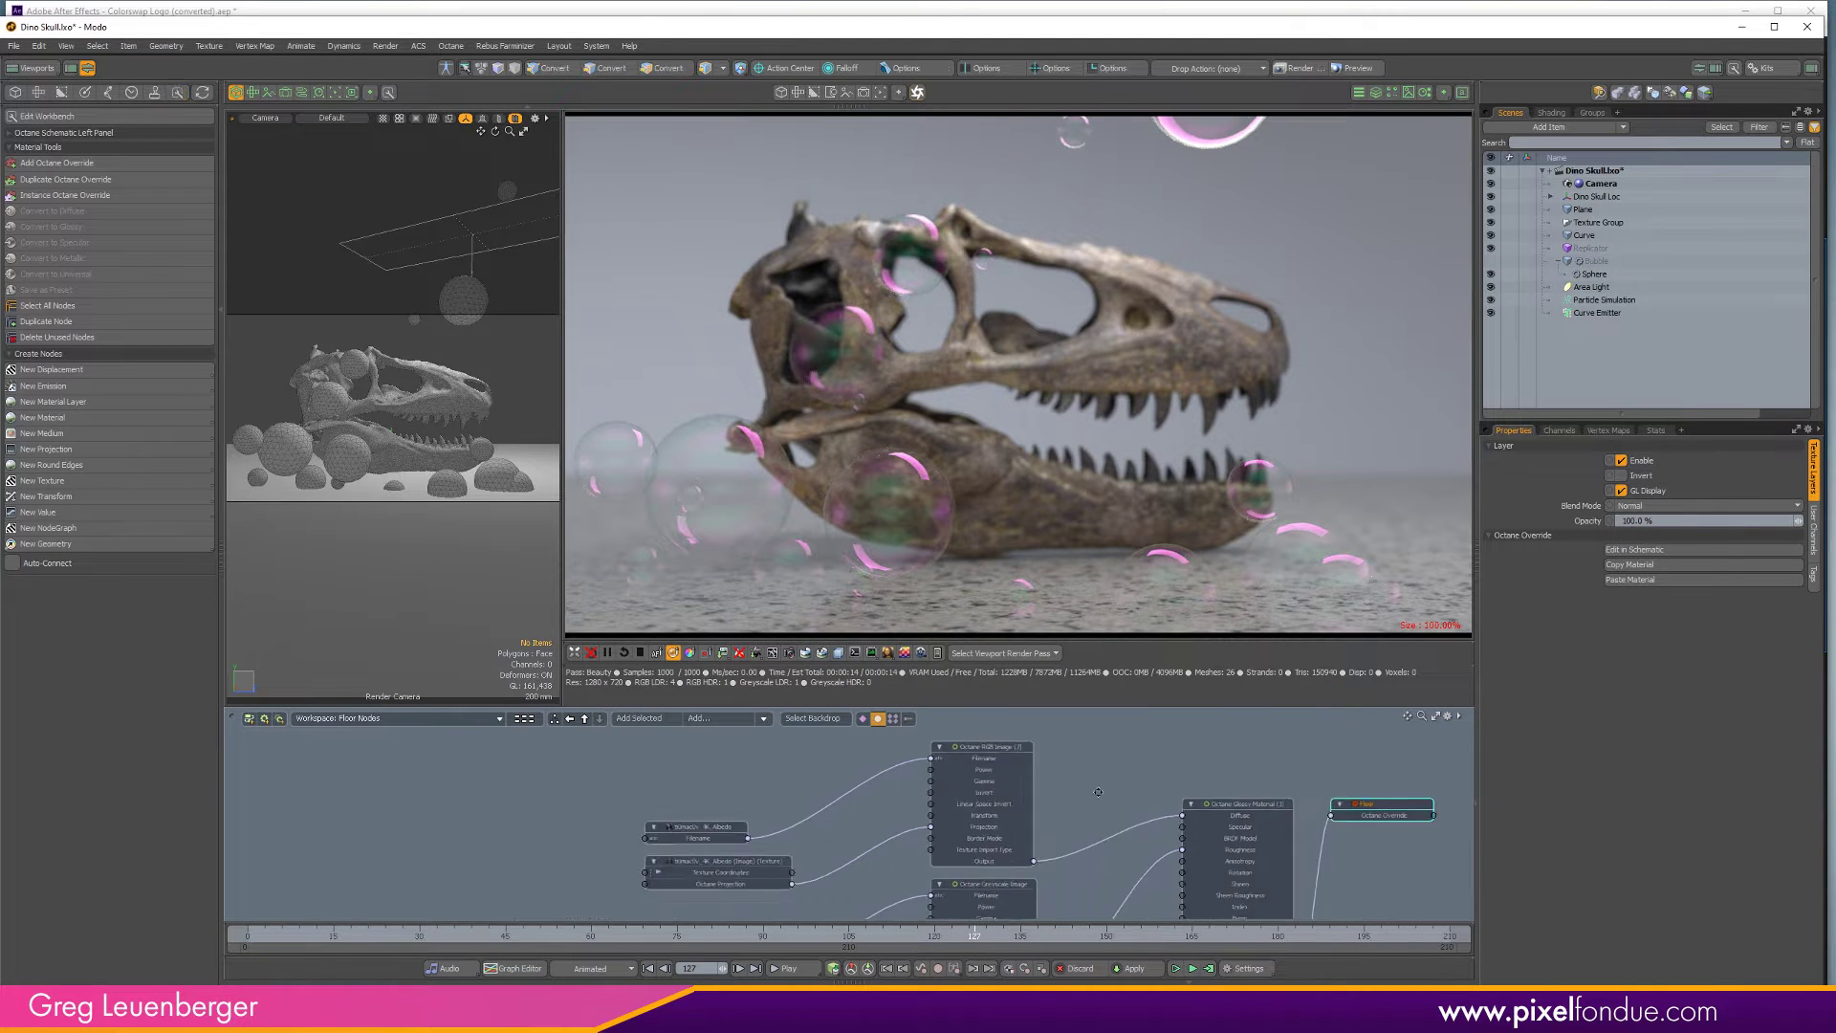
left_click(1409, 92)
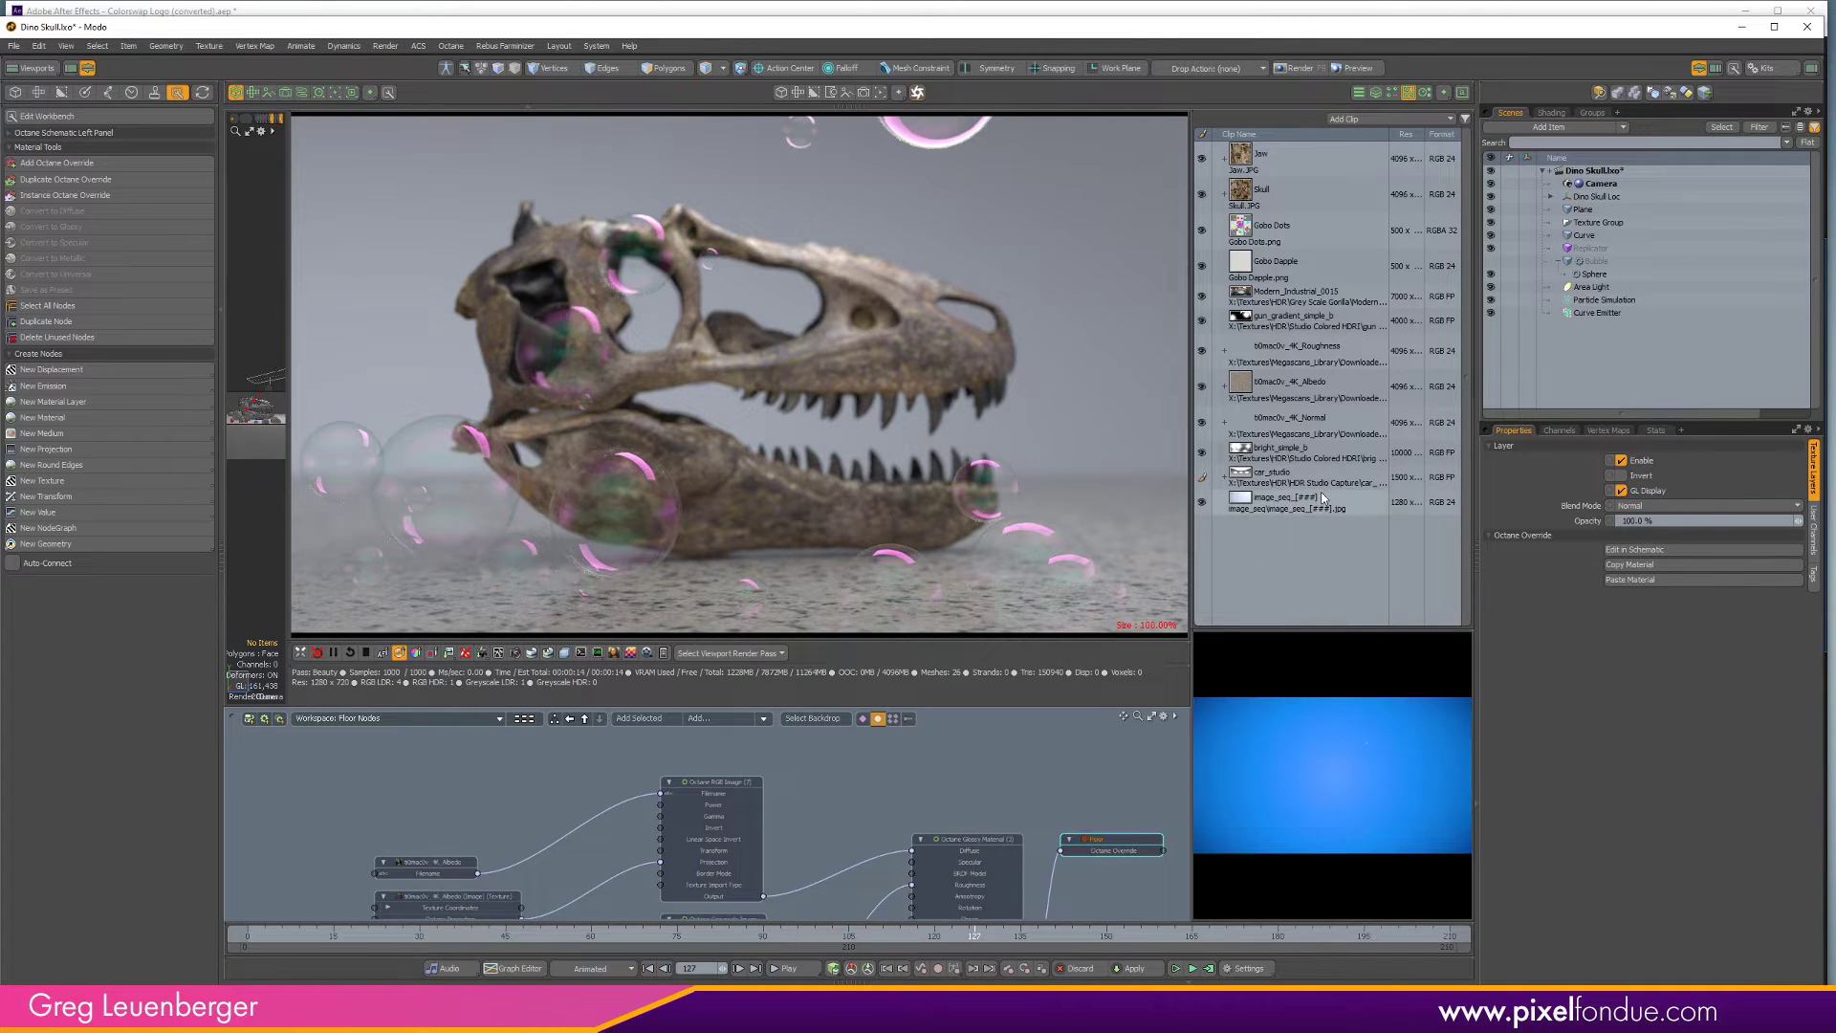
Add the image_seq clip to the floor graph and connect its pattern channel to the RGB Image filename.
left_click(1299, 501)
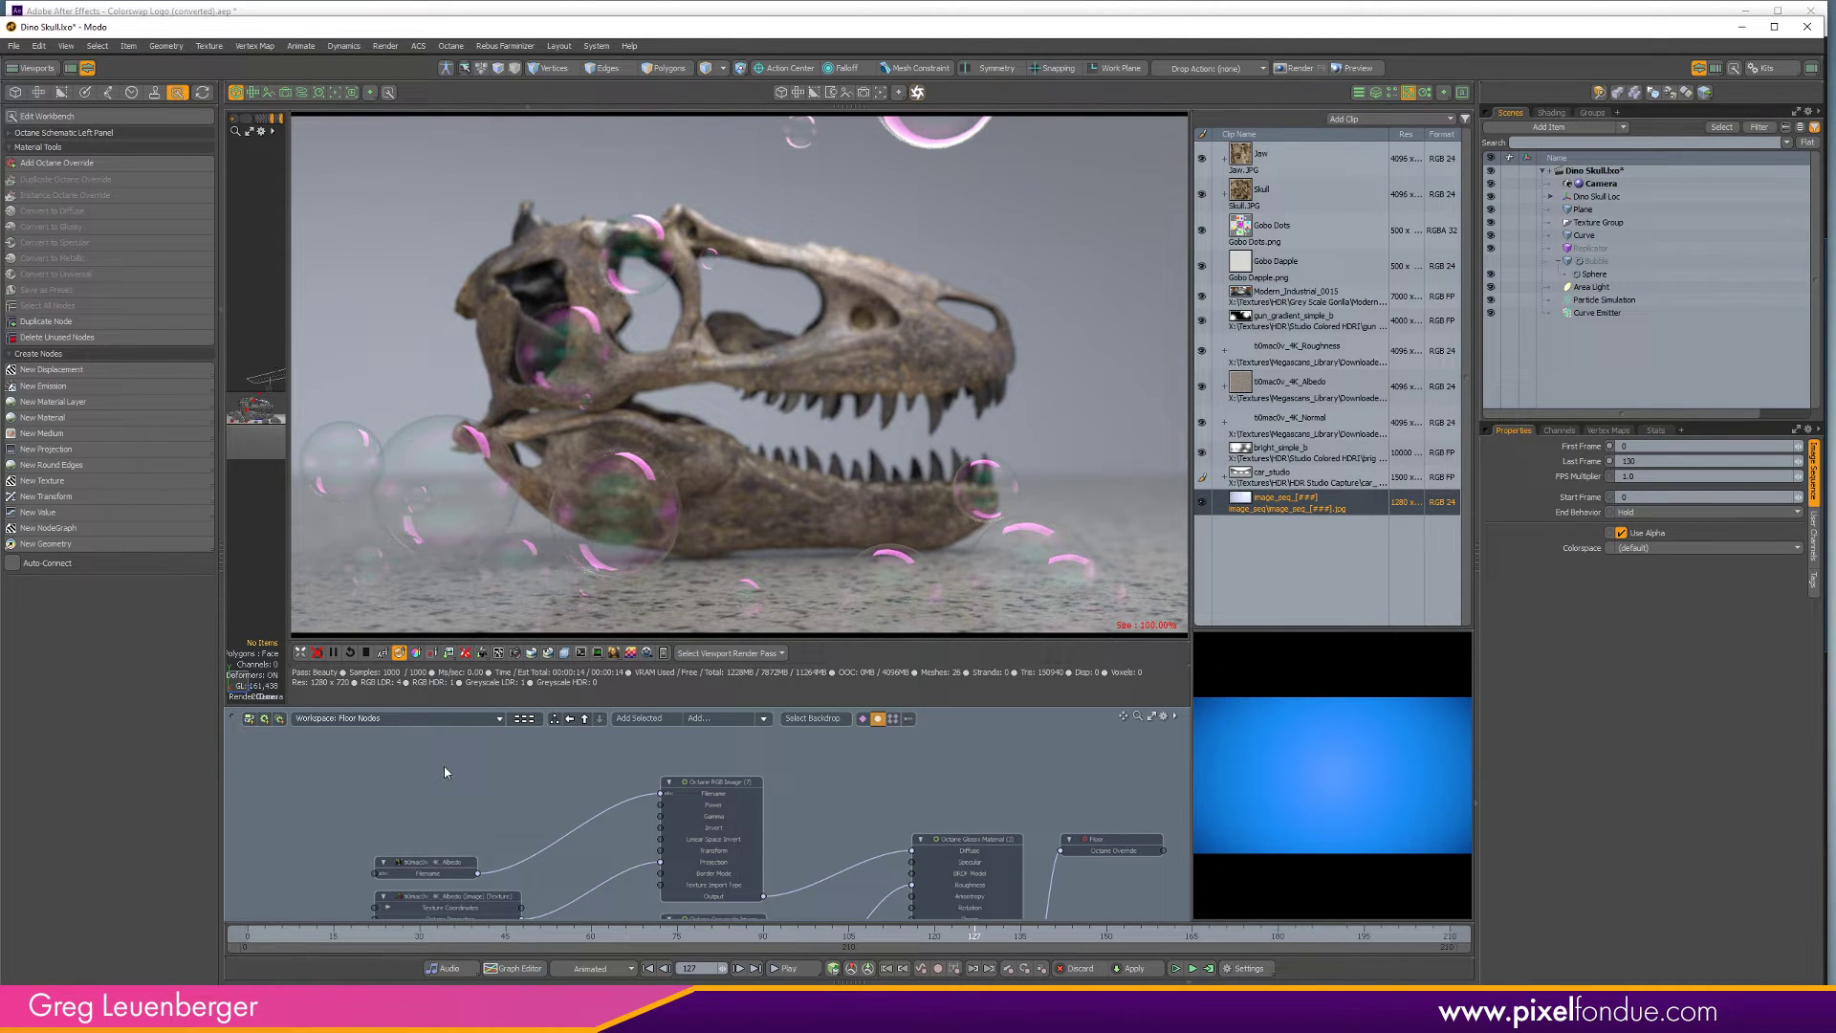
left_click_drag(444, 773, 470, 771)
scroll(548, 770, "up", 3)
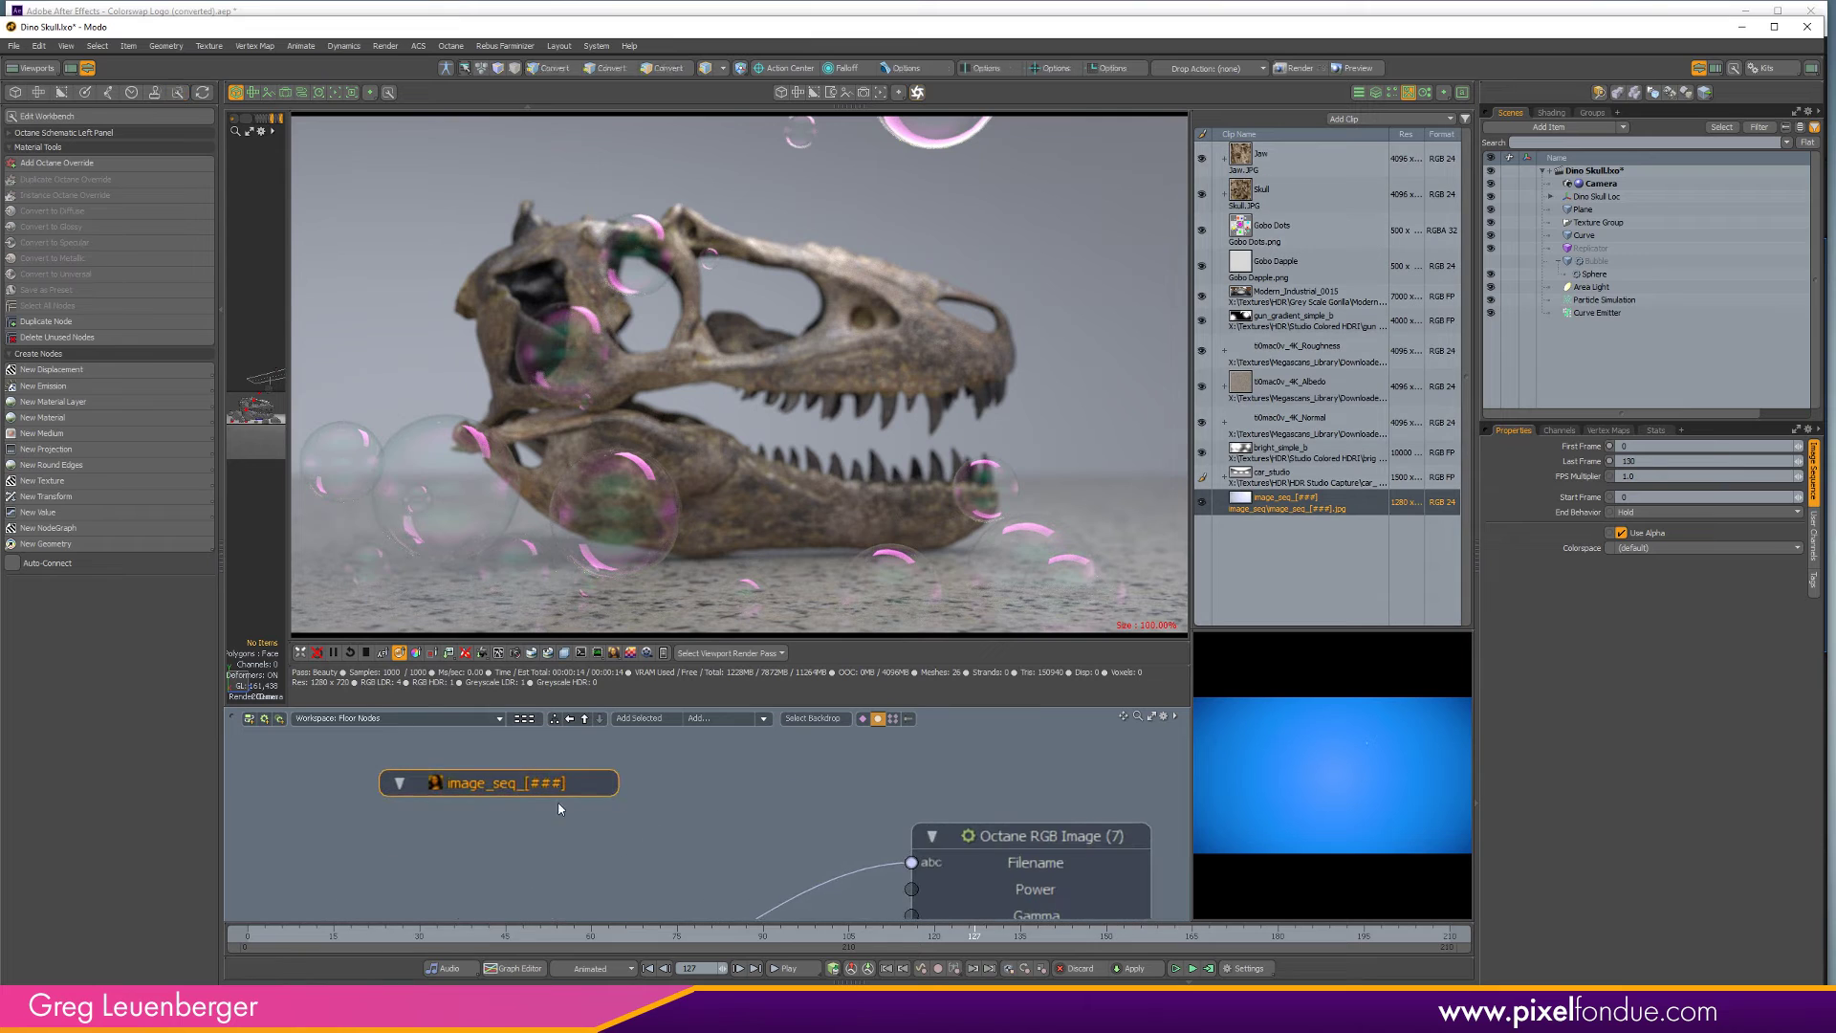
left_click(1575, 435)
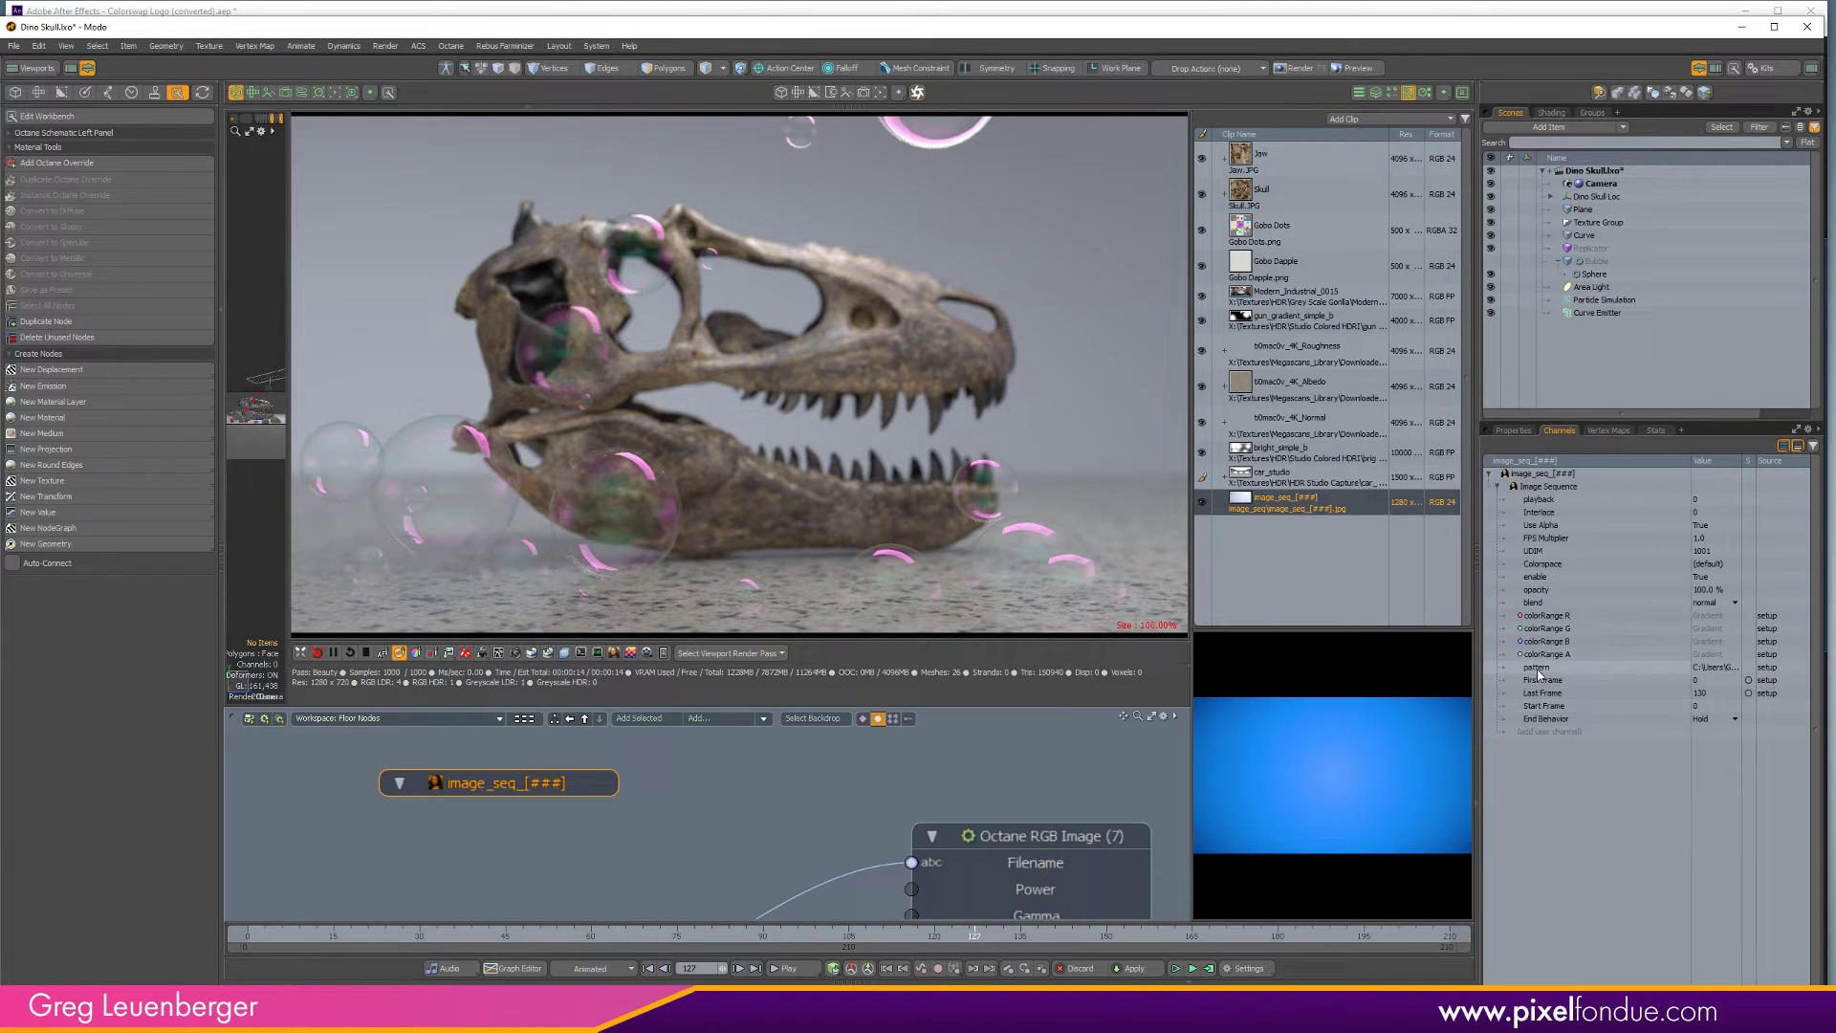
left_click_drag(1538, 667, 828, 807)
scroll(660, 777, "down", 2)
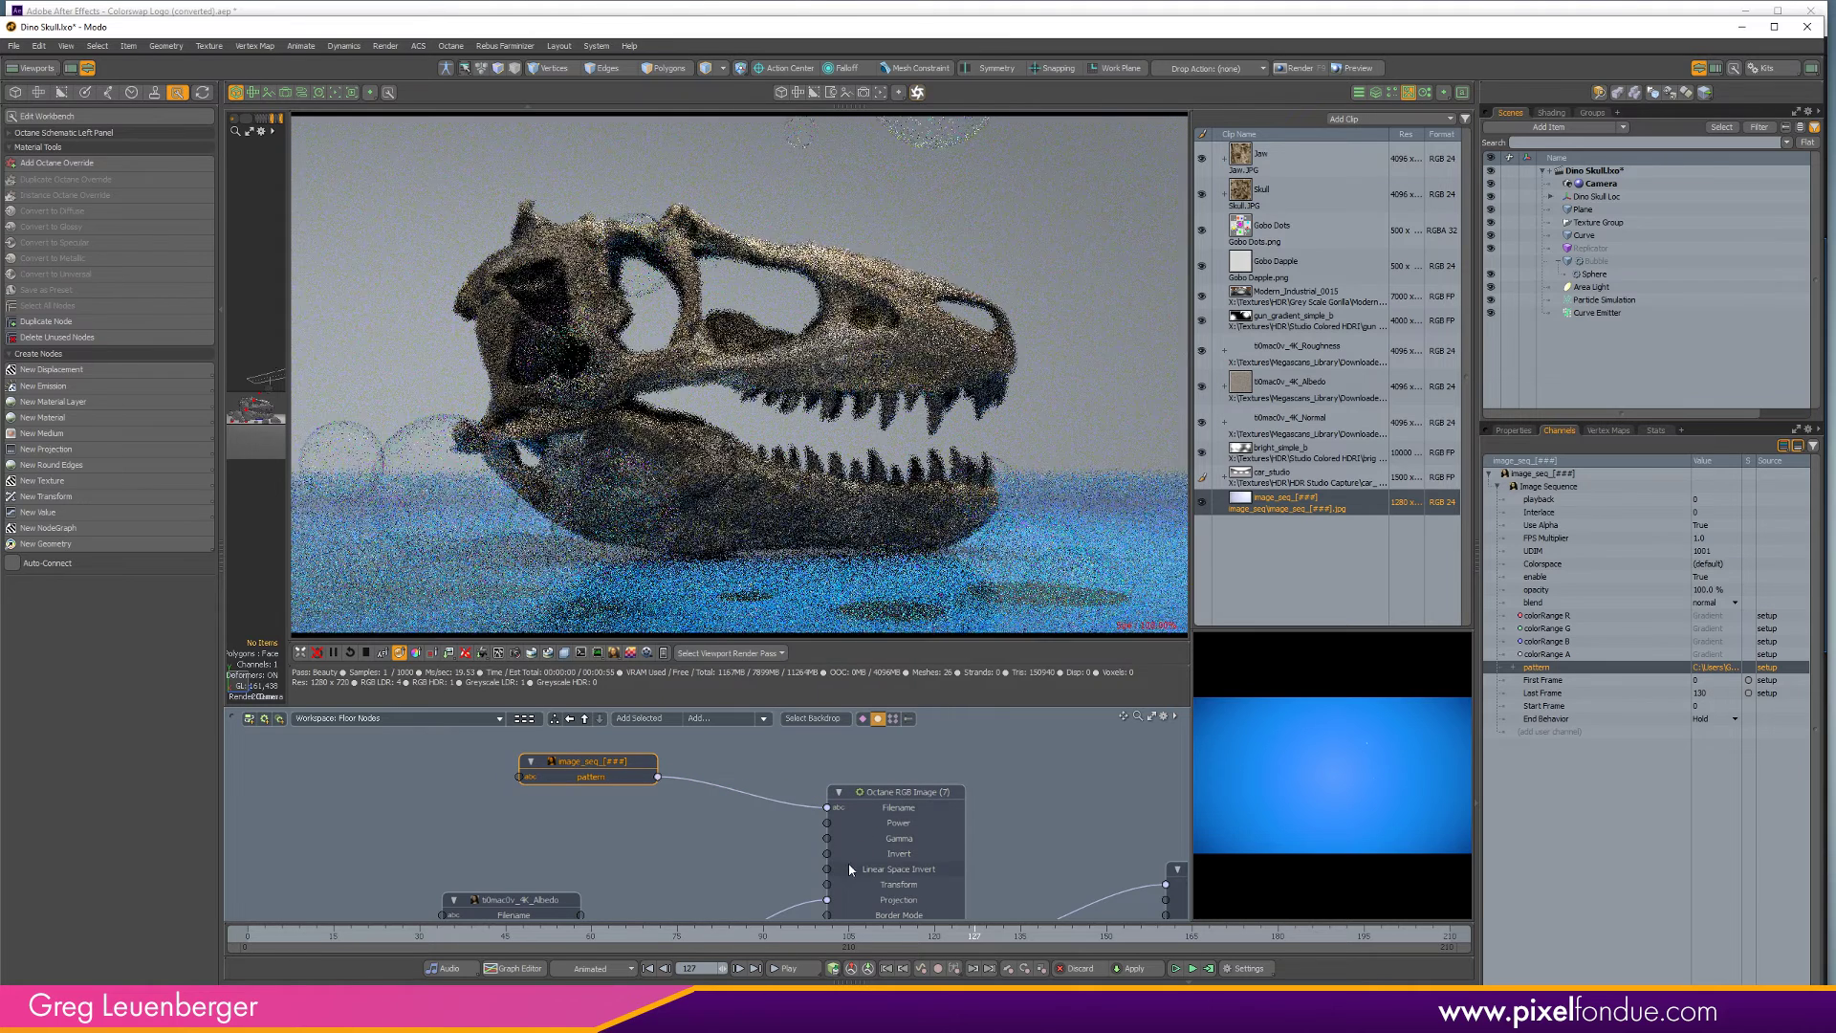
Move the current frame to 25, passing through frames 76 and 45.
left_click(1408, 91)
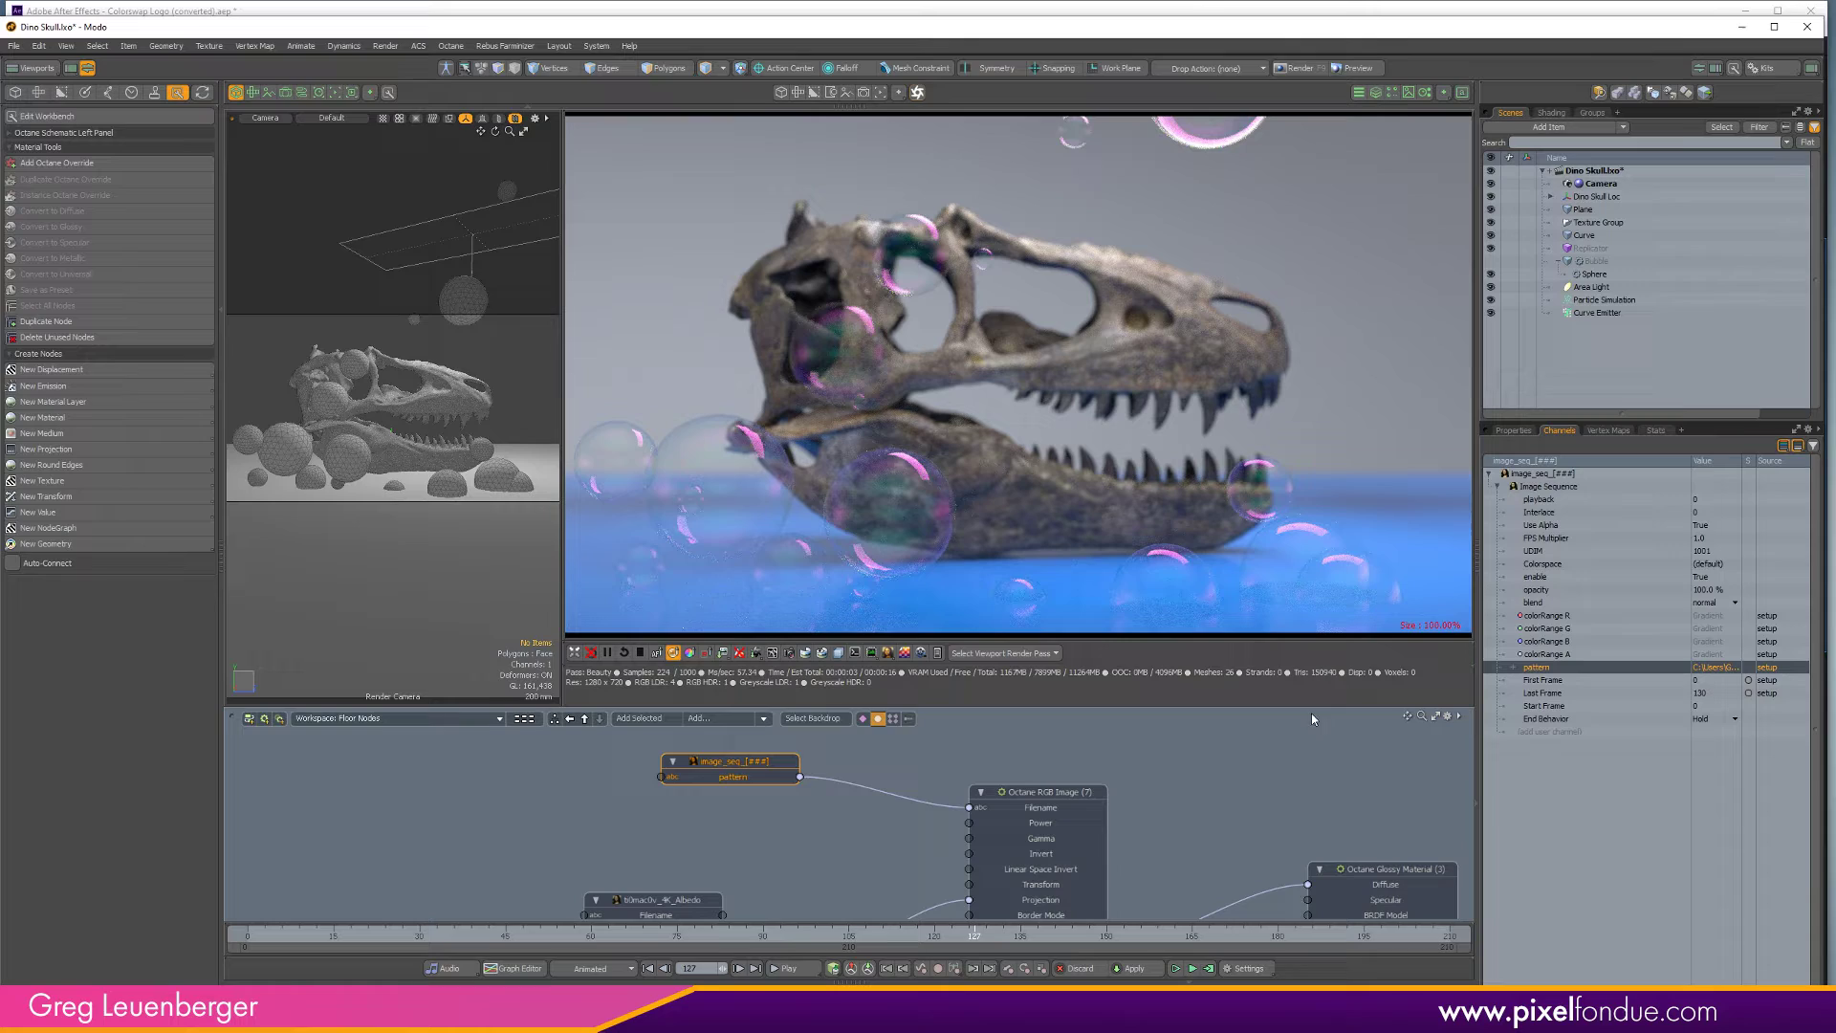
left_click(1407, 92)
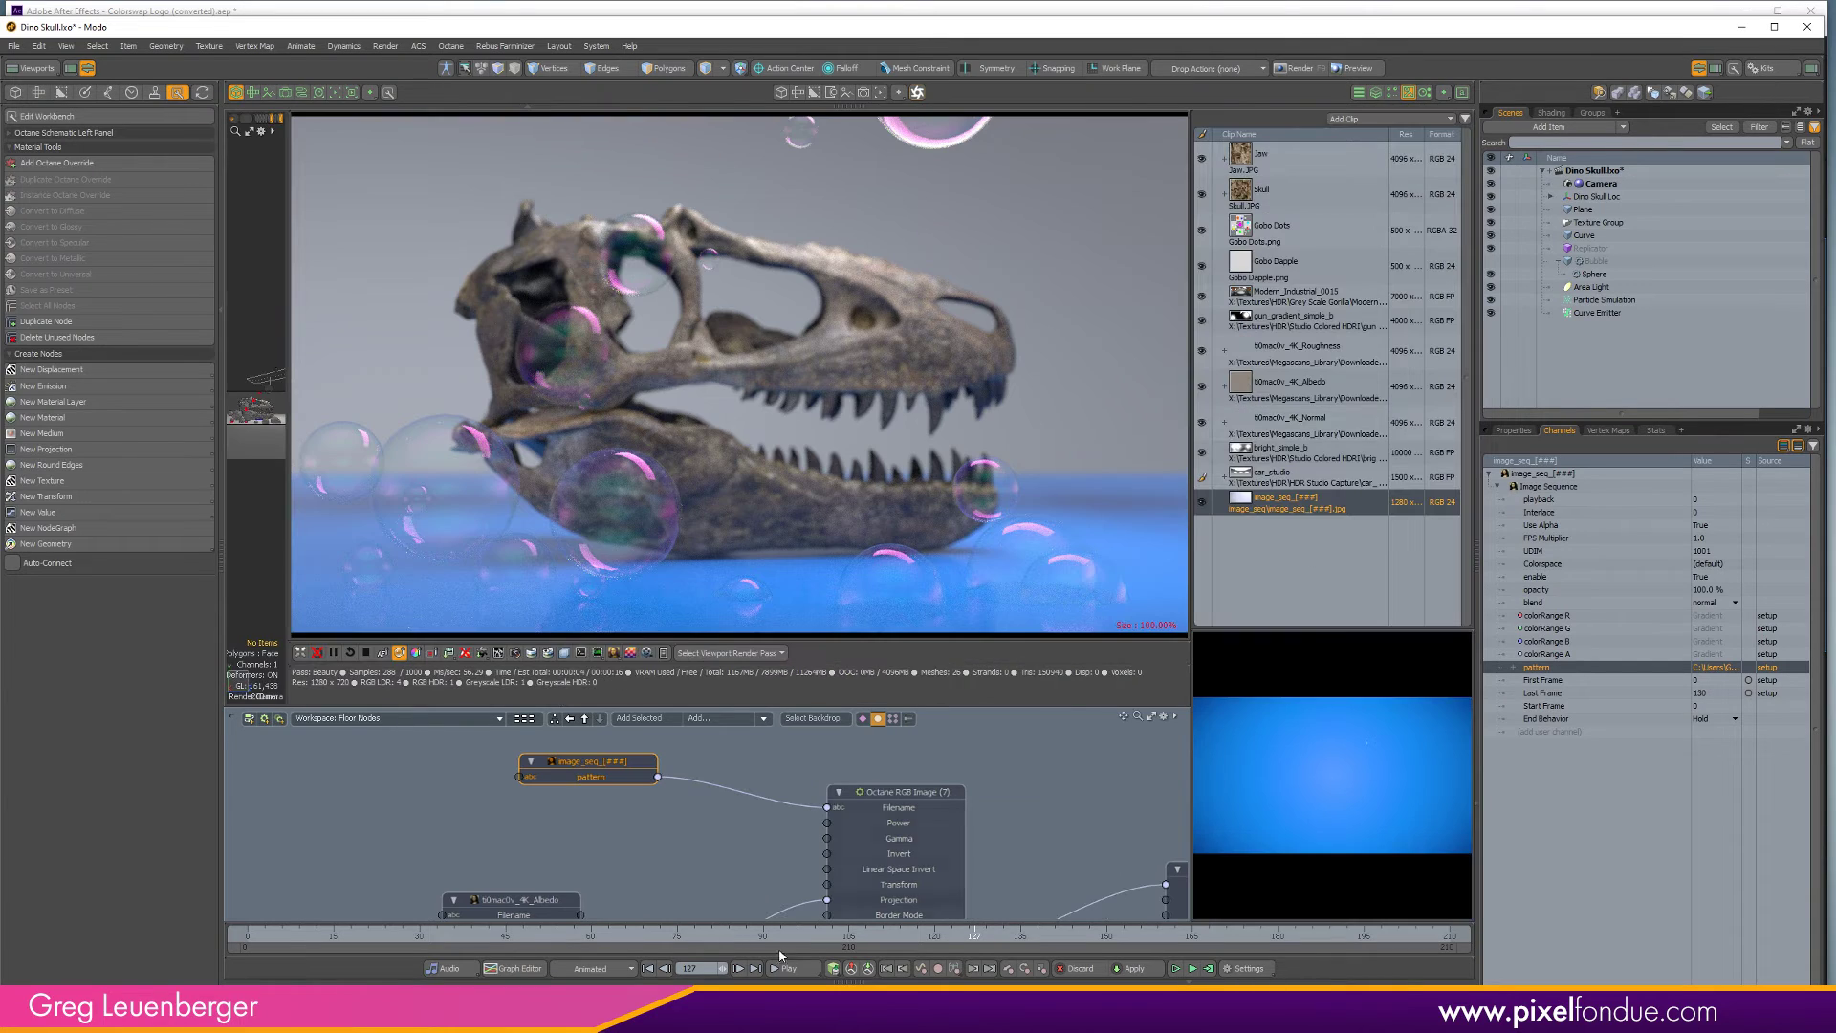
left_click(679, 935)
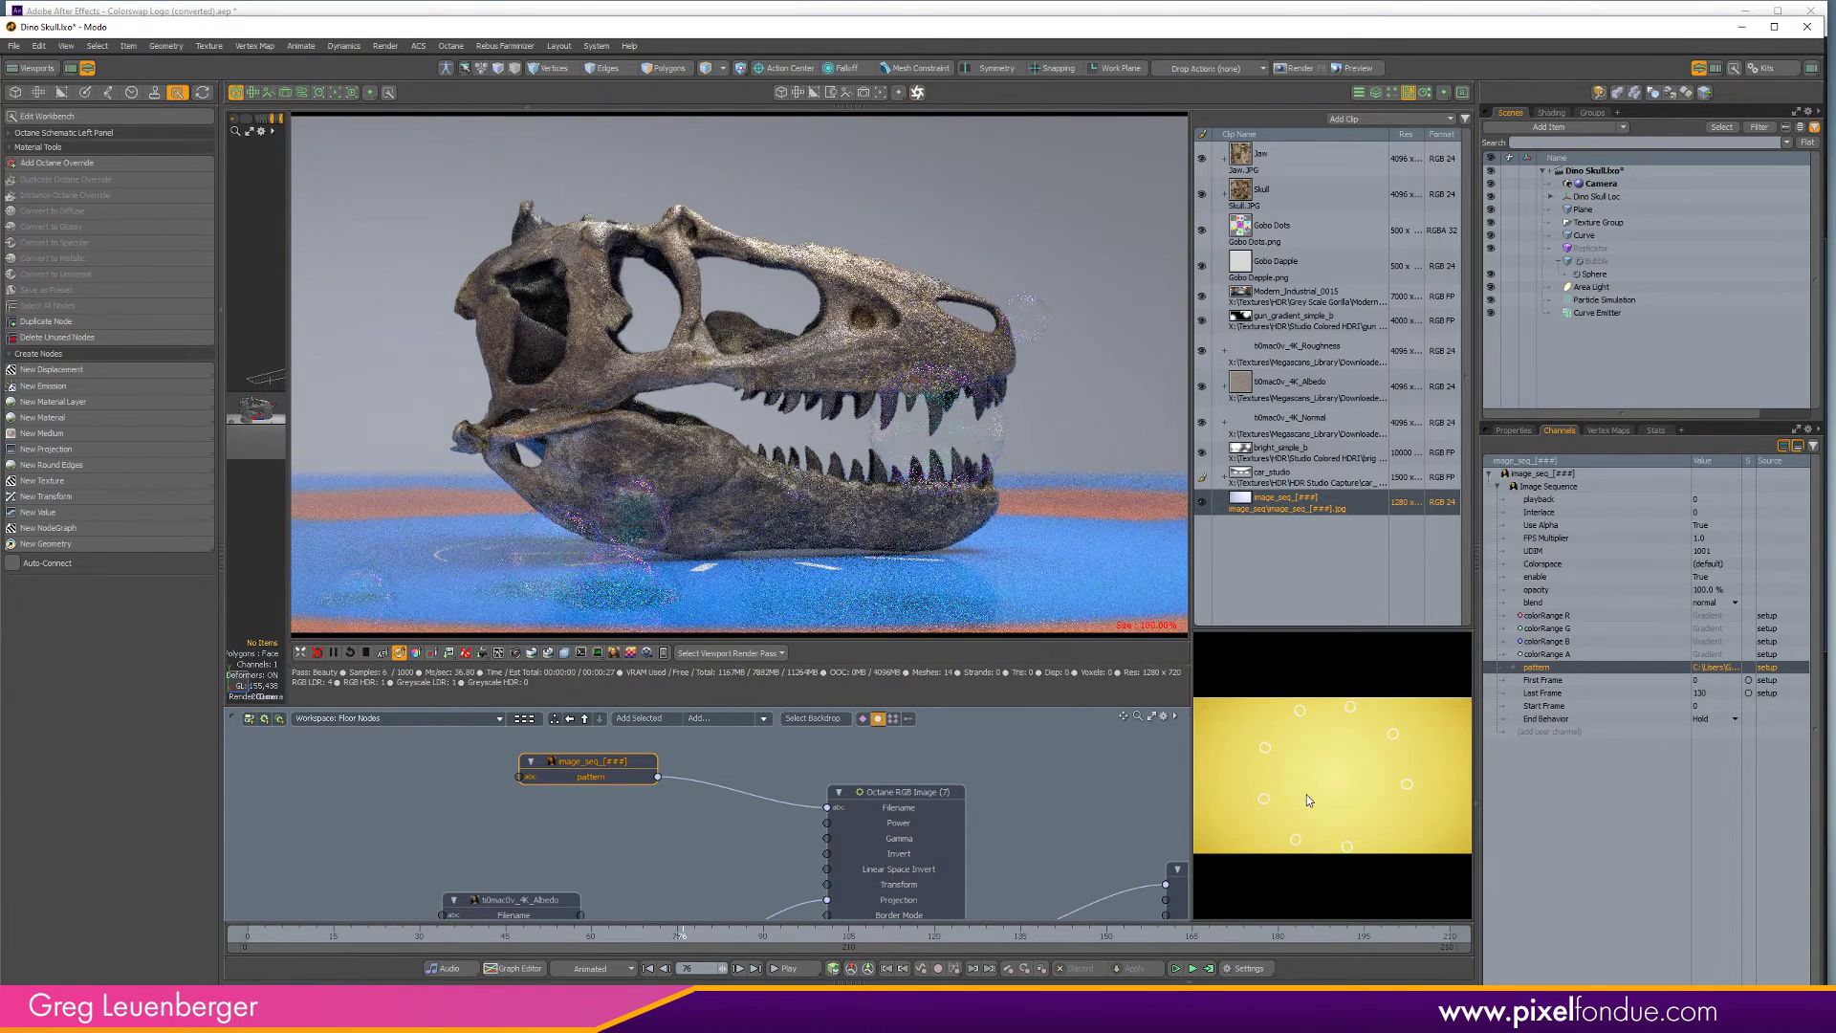
left_click(505, 936)
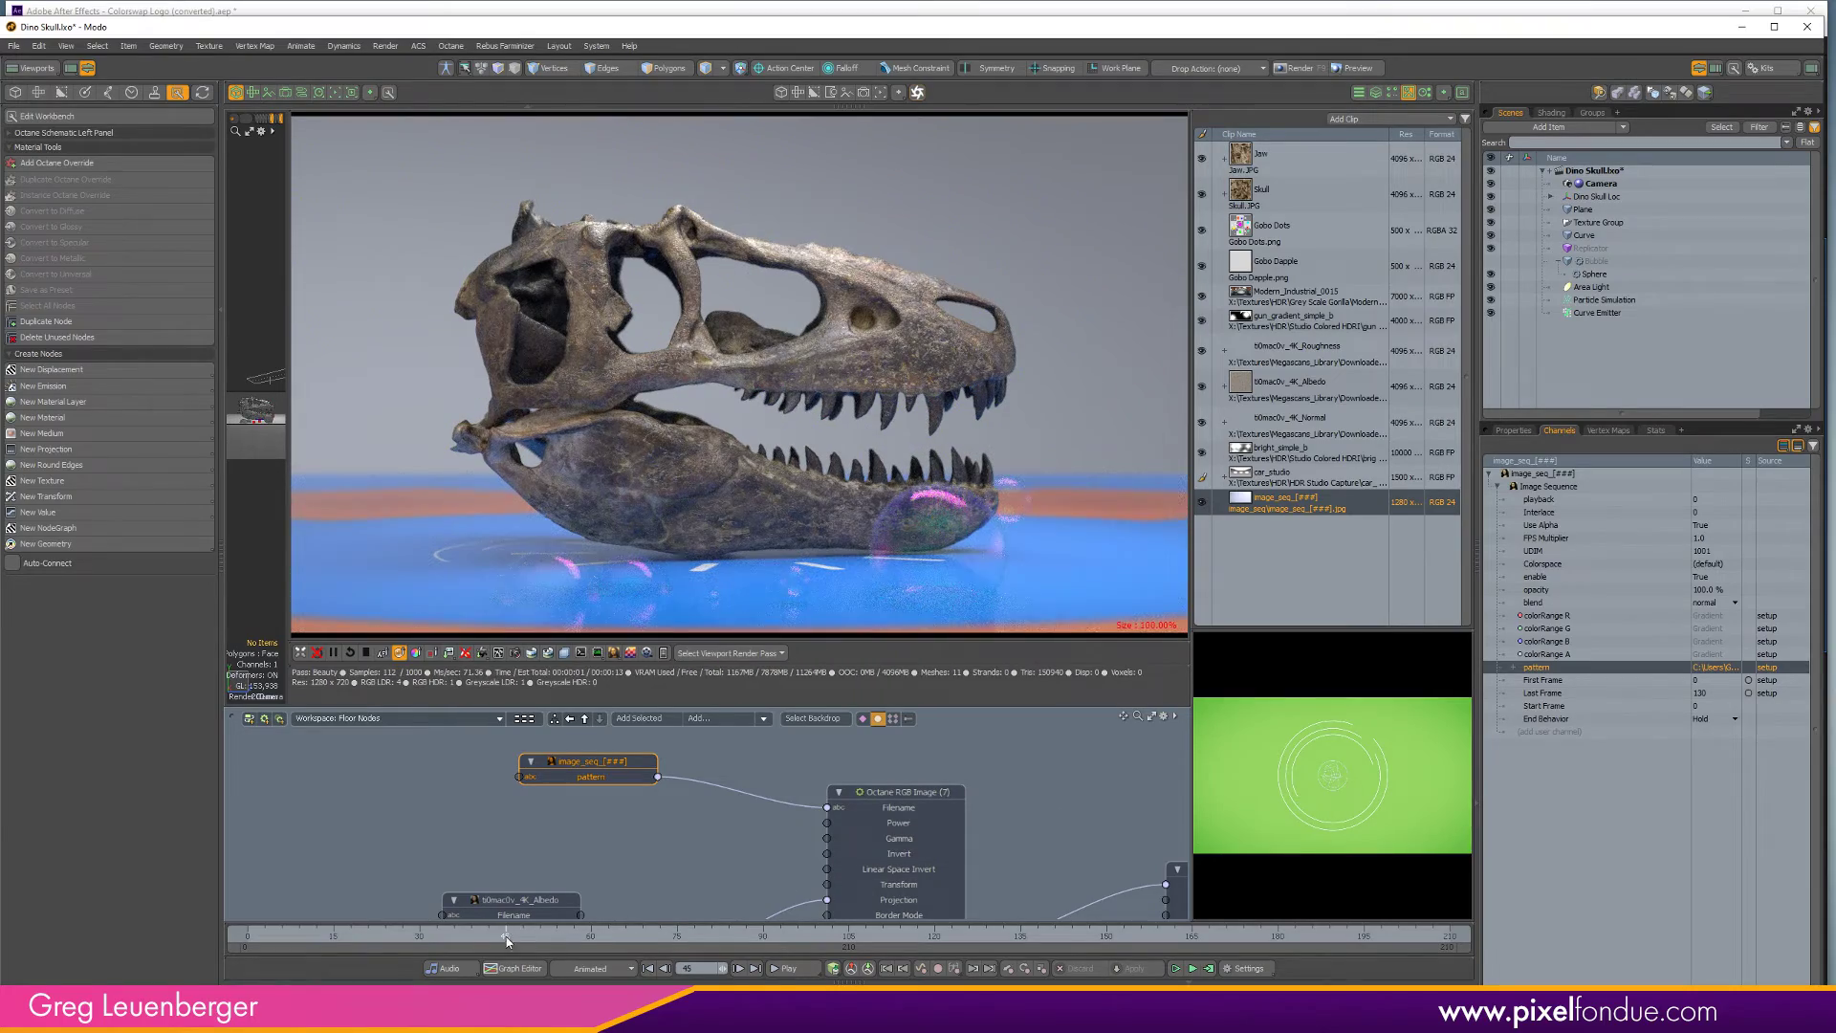
left_click_drag(506, 937, 391, 937)
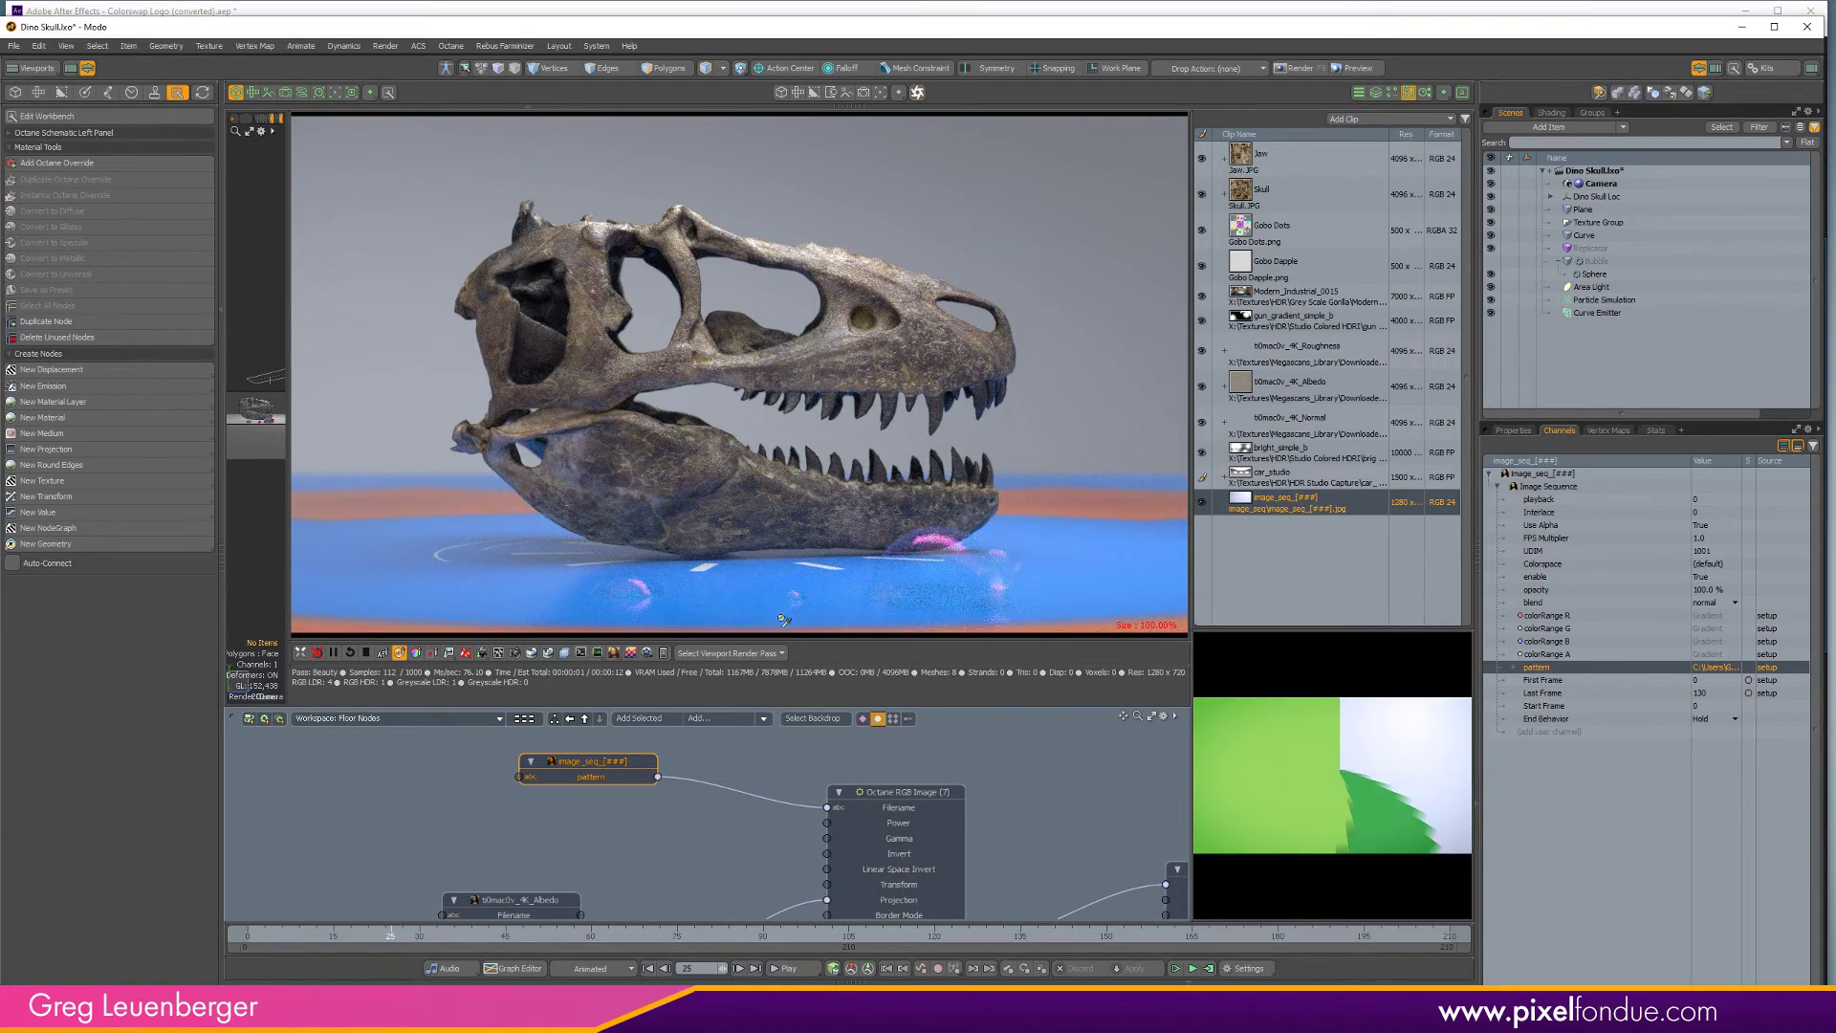
Reload the Octane RGB Image node's texture so the floor shows frame 25.
left_click(888, 803)
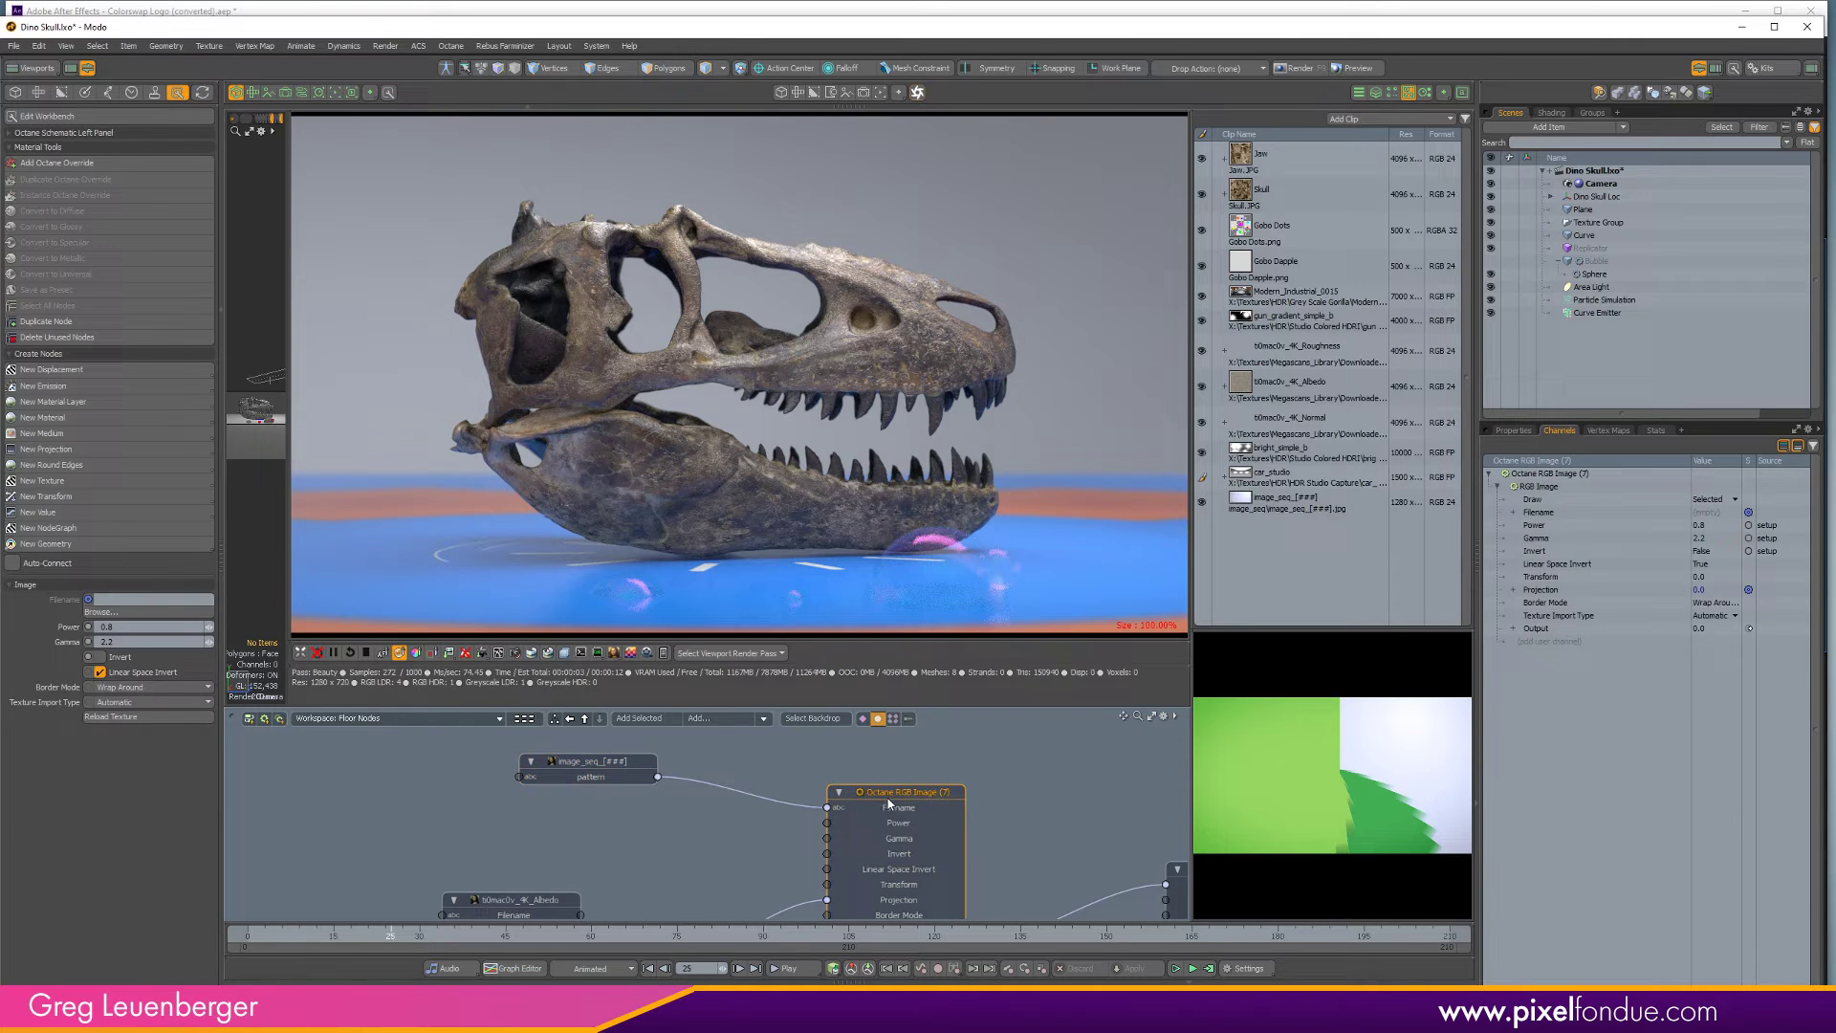
left_click(166, 719)
left_click(151, 717)
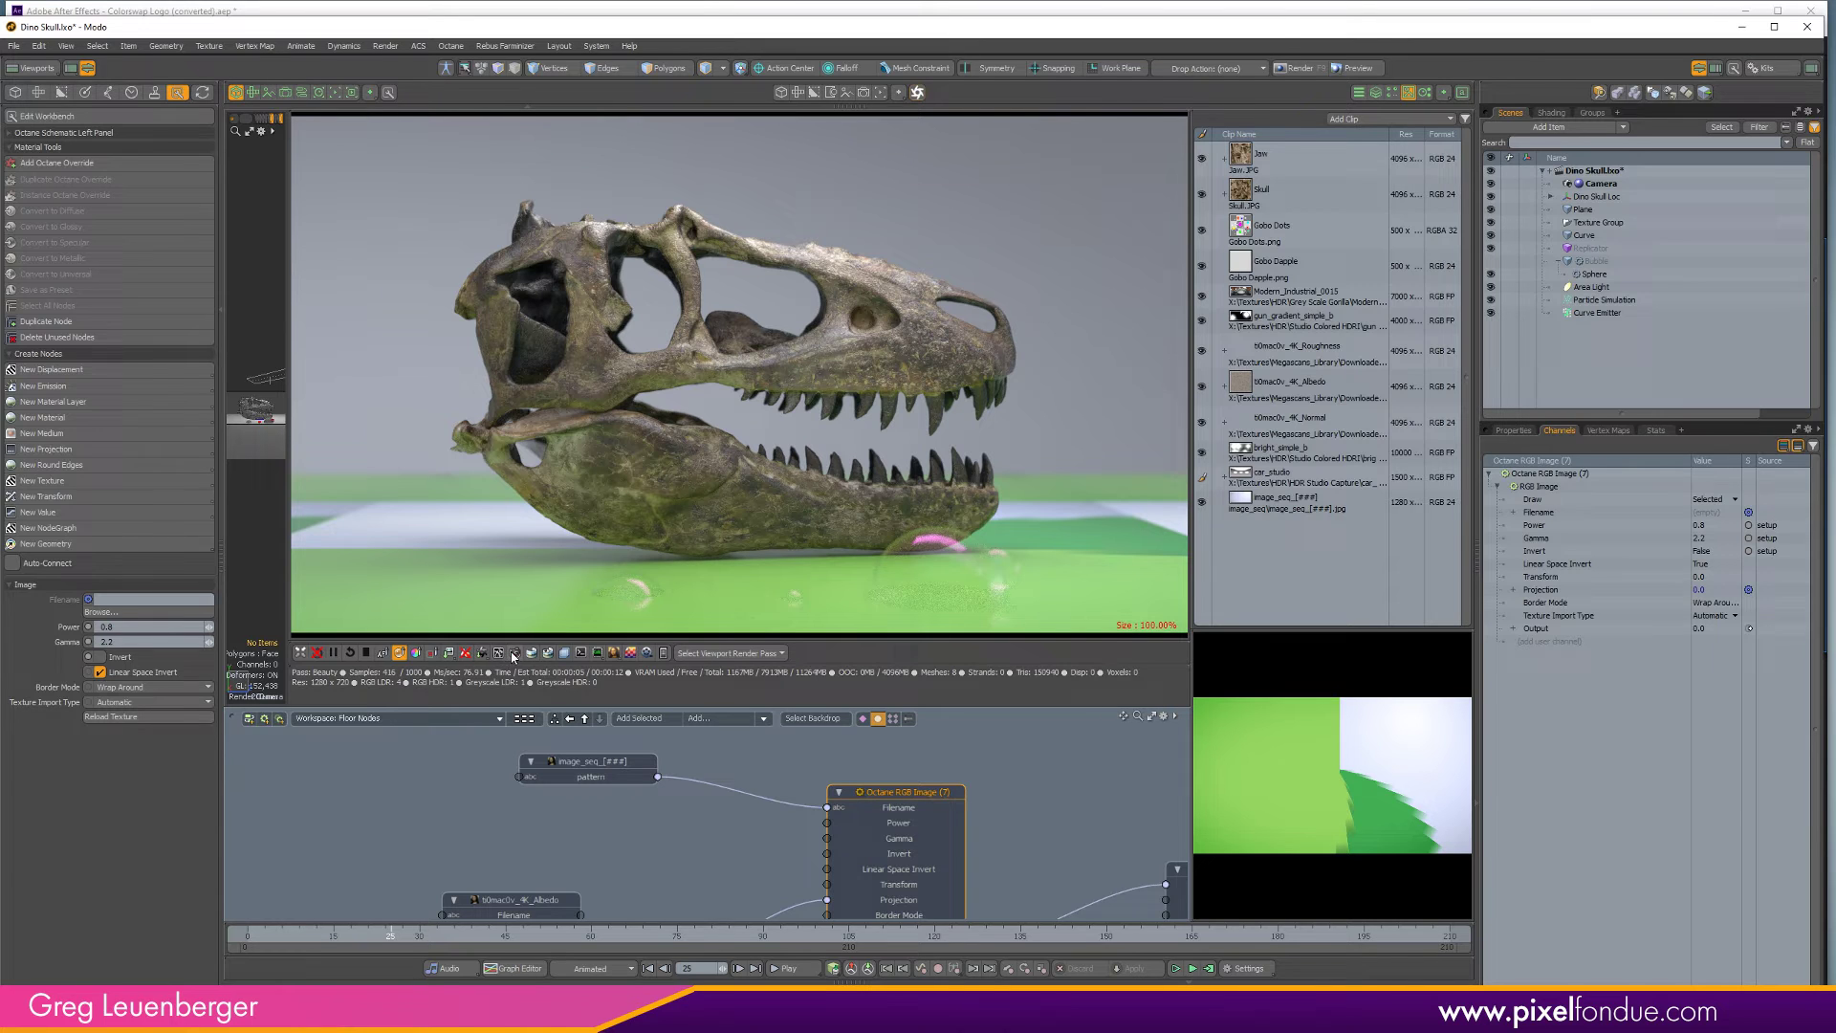
Enable Reload Materials Each Frame in the Octane Kernel settings, then scrub the timeline forward.
left_click(497, 656)
left_click(516, 600)
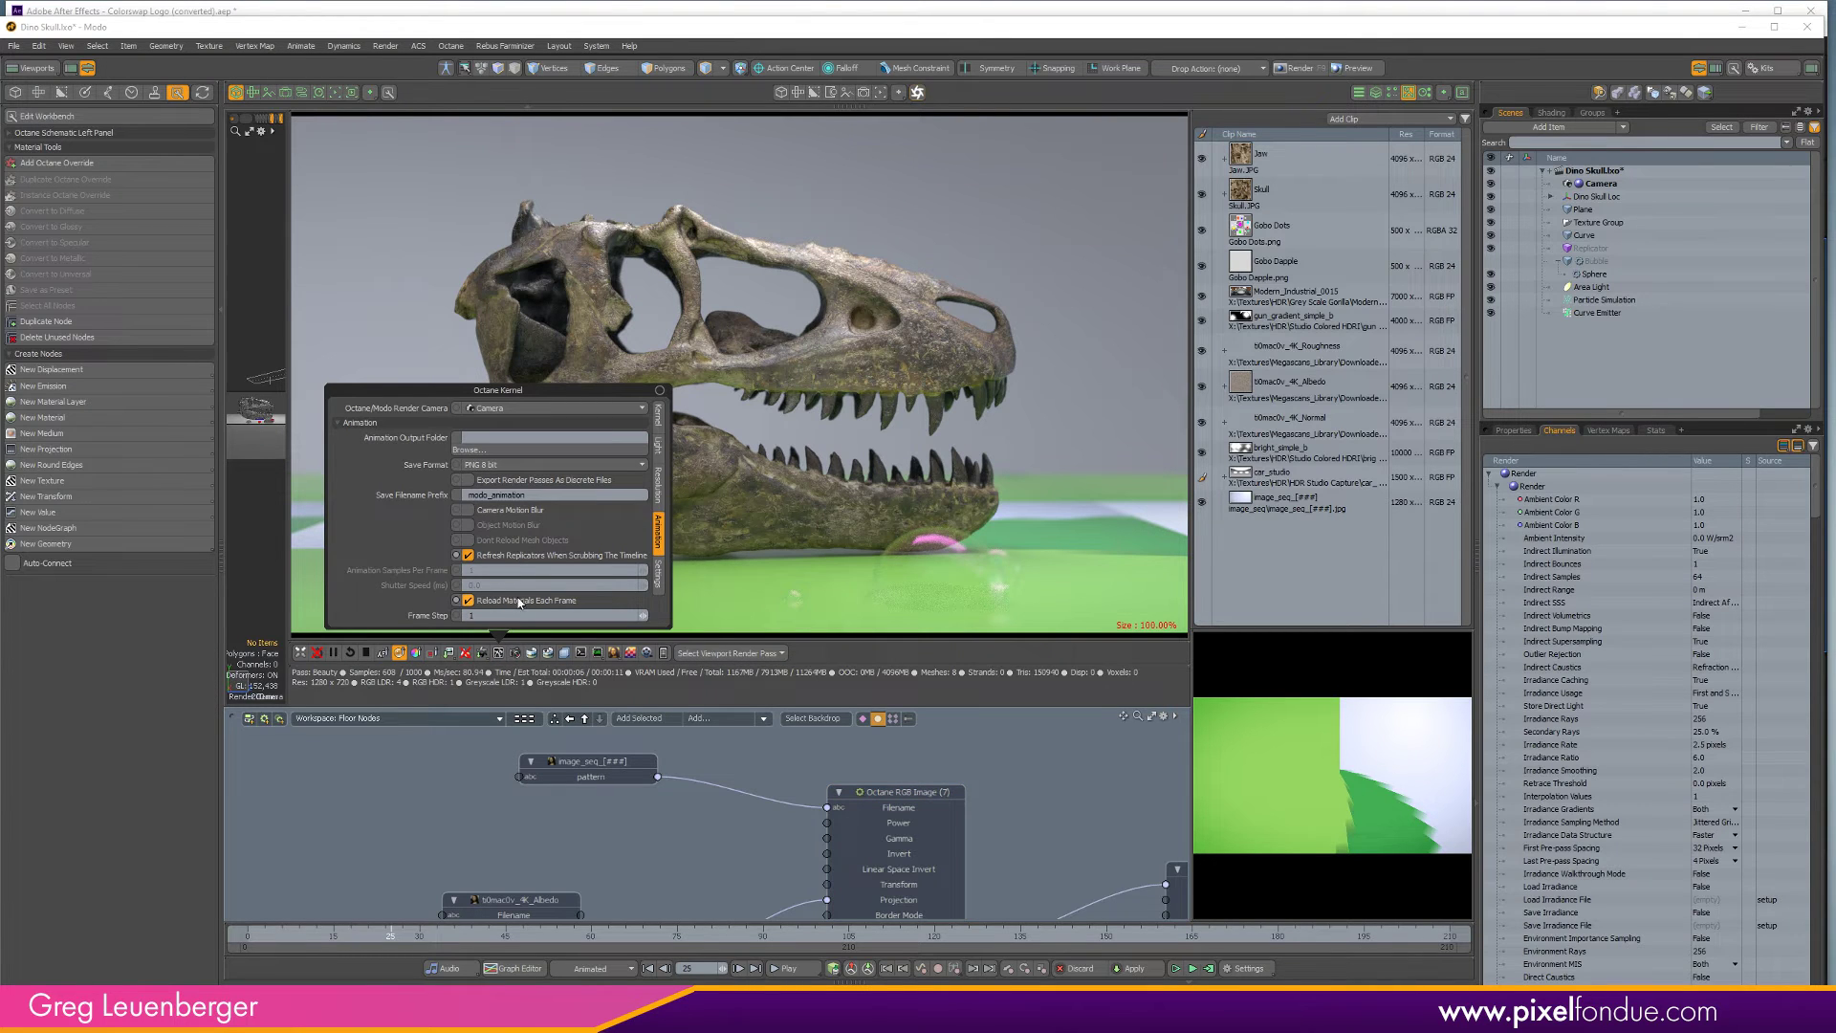
left_click(666, 893)
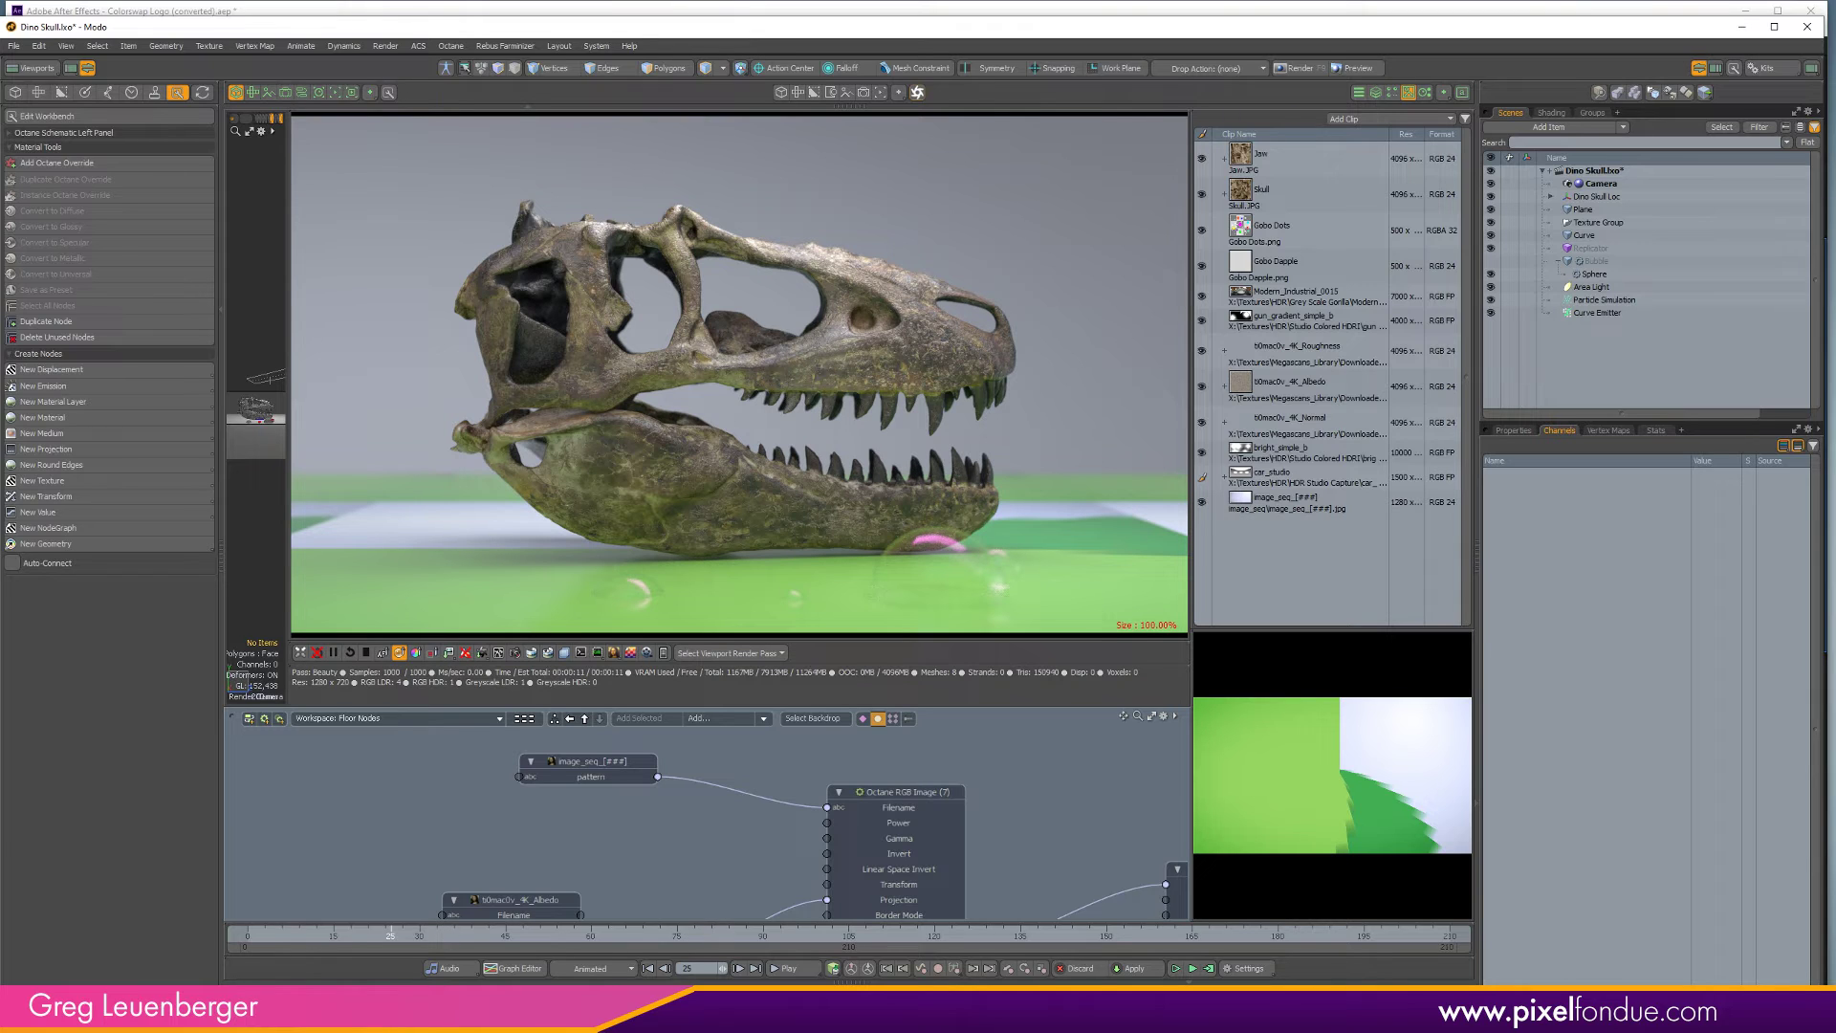
left_click_drag(390, 936, 653, 935)
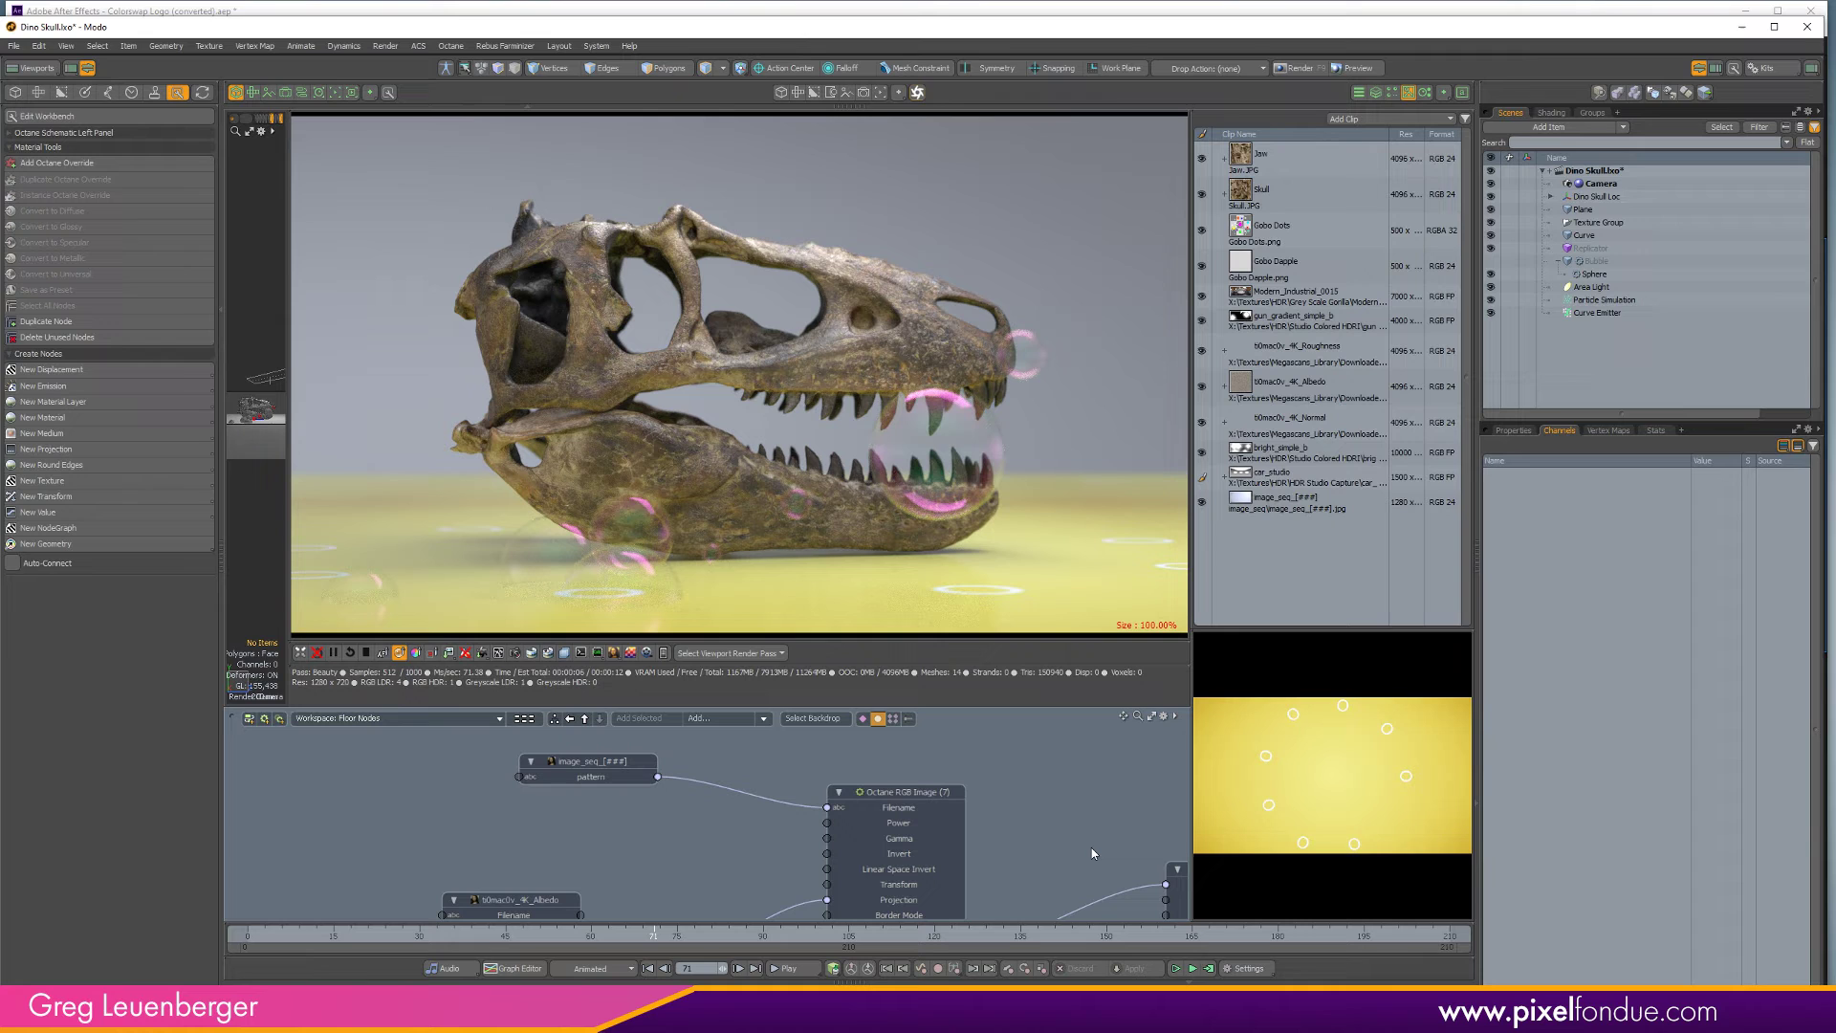
middle_click_drag(1081, 841, 1040, 811)
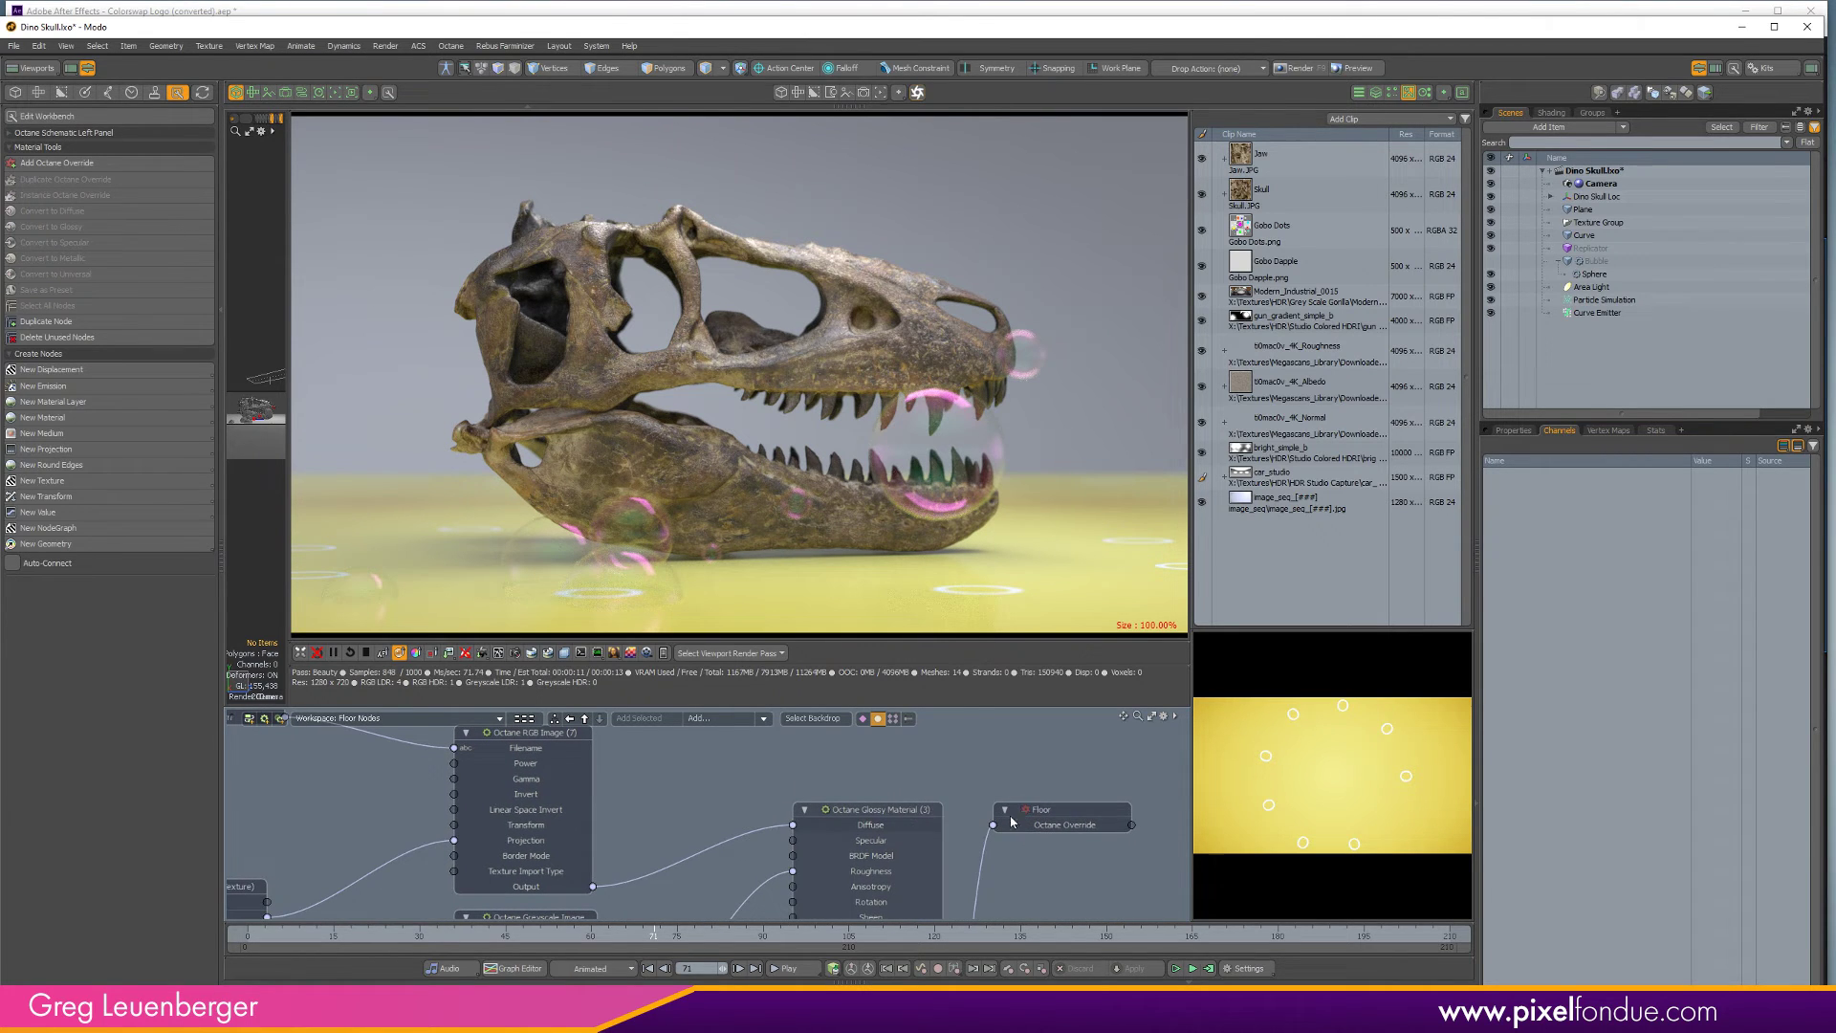
left_click(1060, 822)
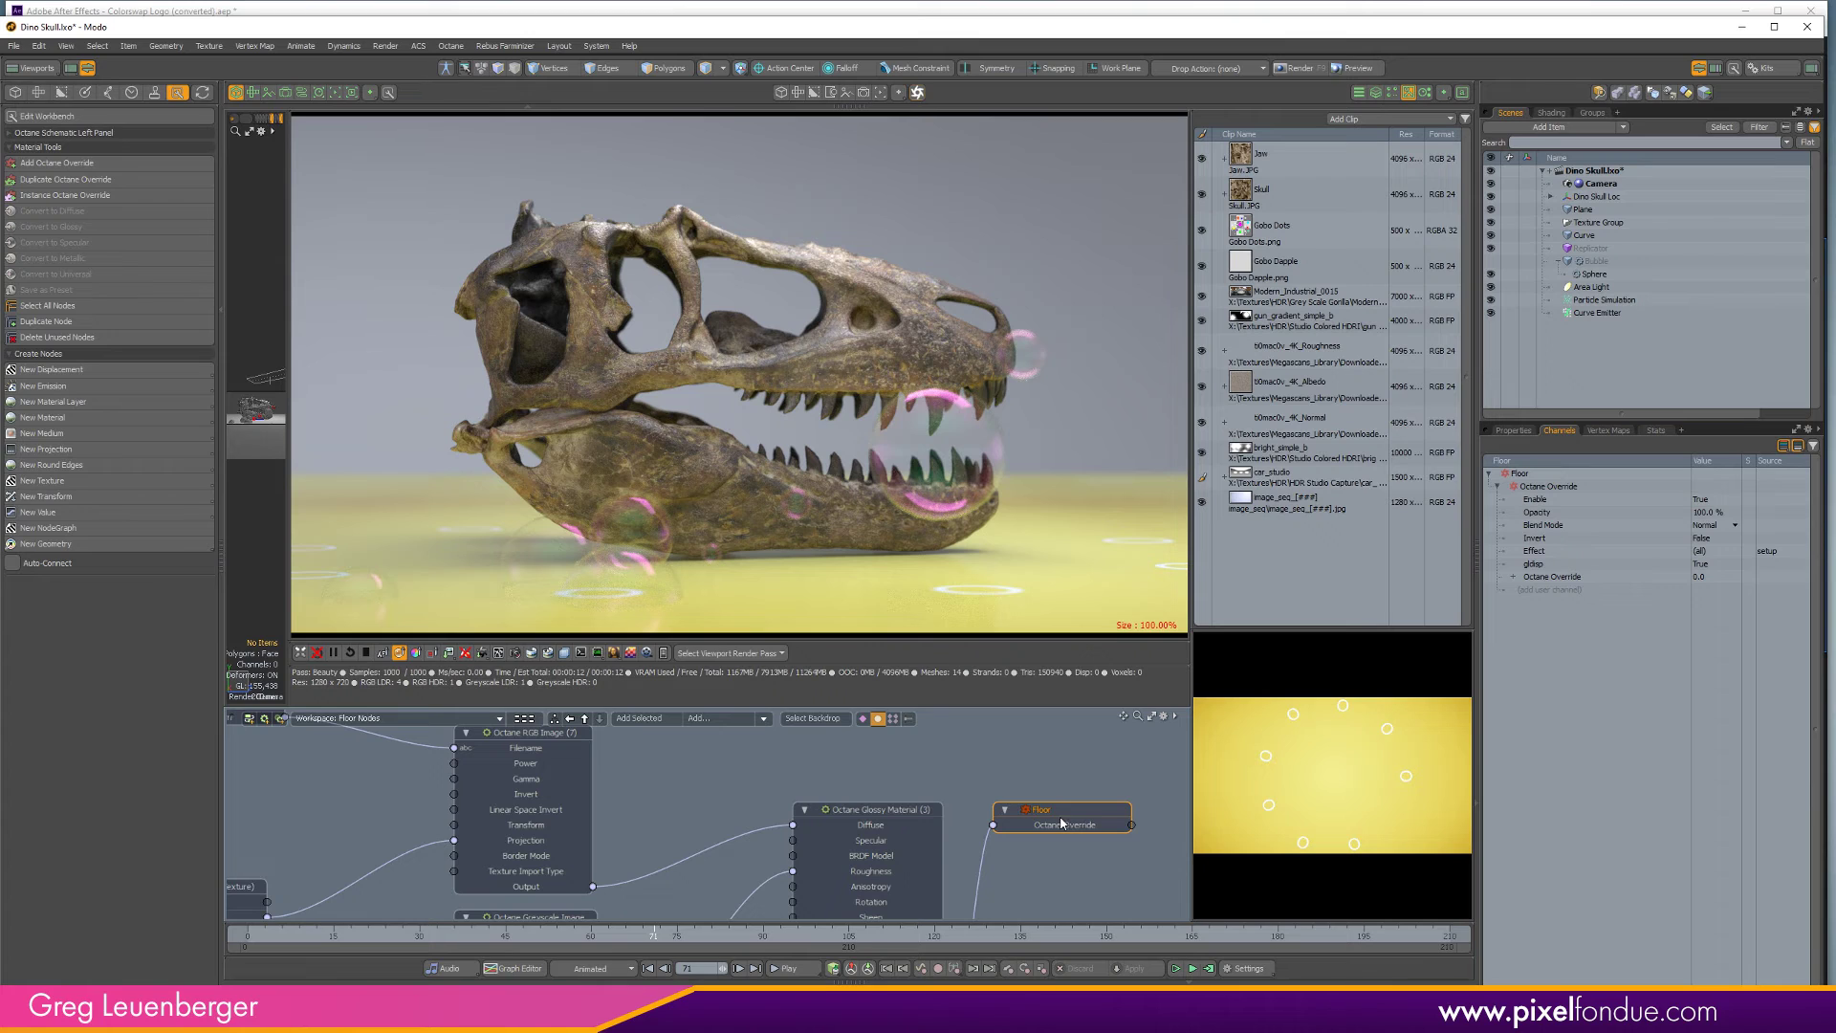
left_click(1062, 777)
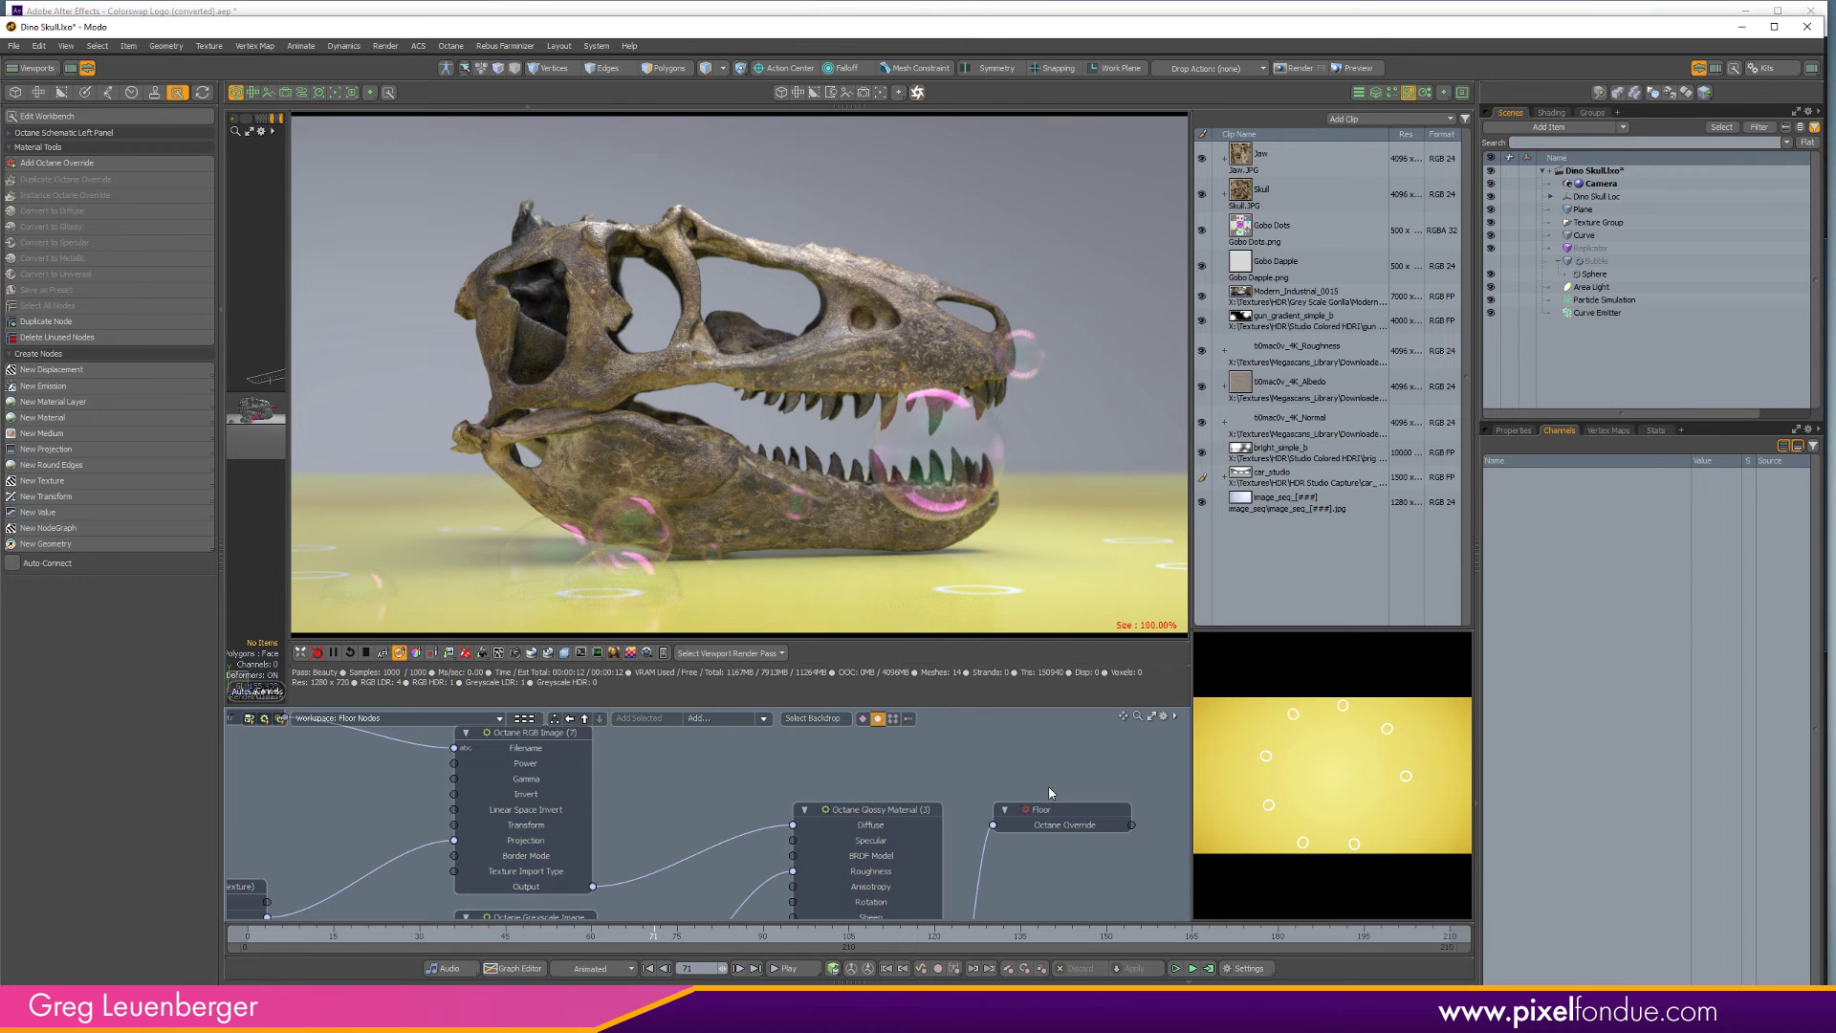
Collapse the node graph, widen the render view and zoom the render to 100%.
left_click(1431, 92)
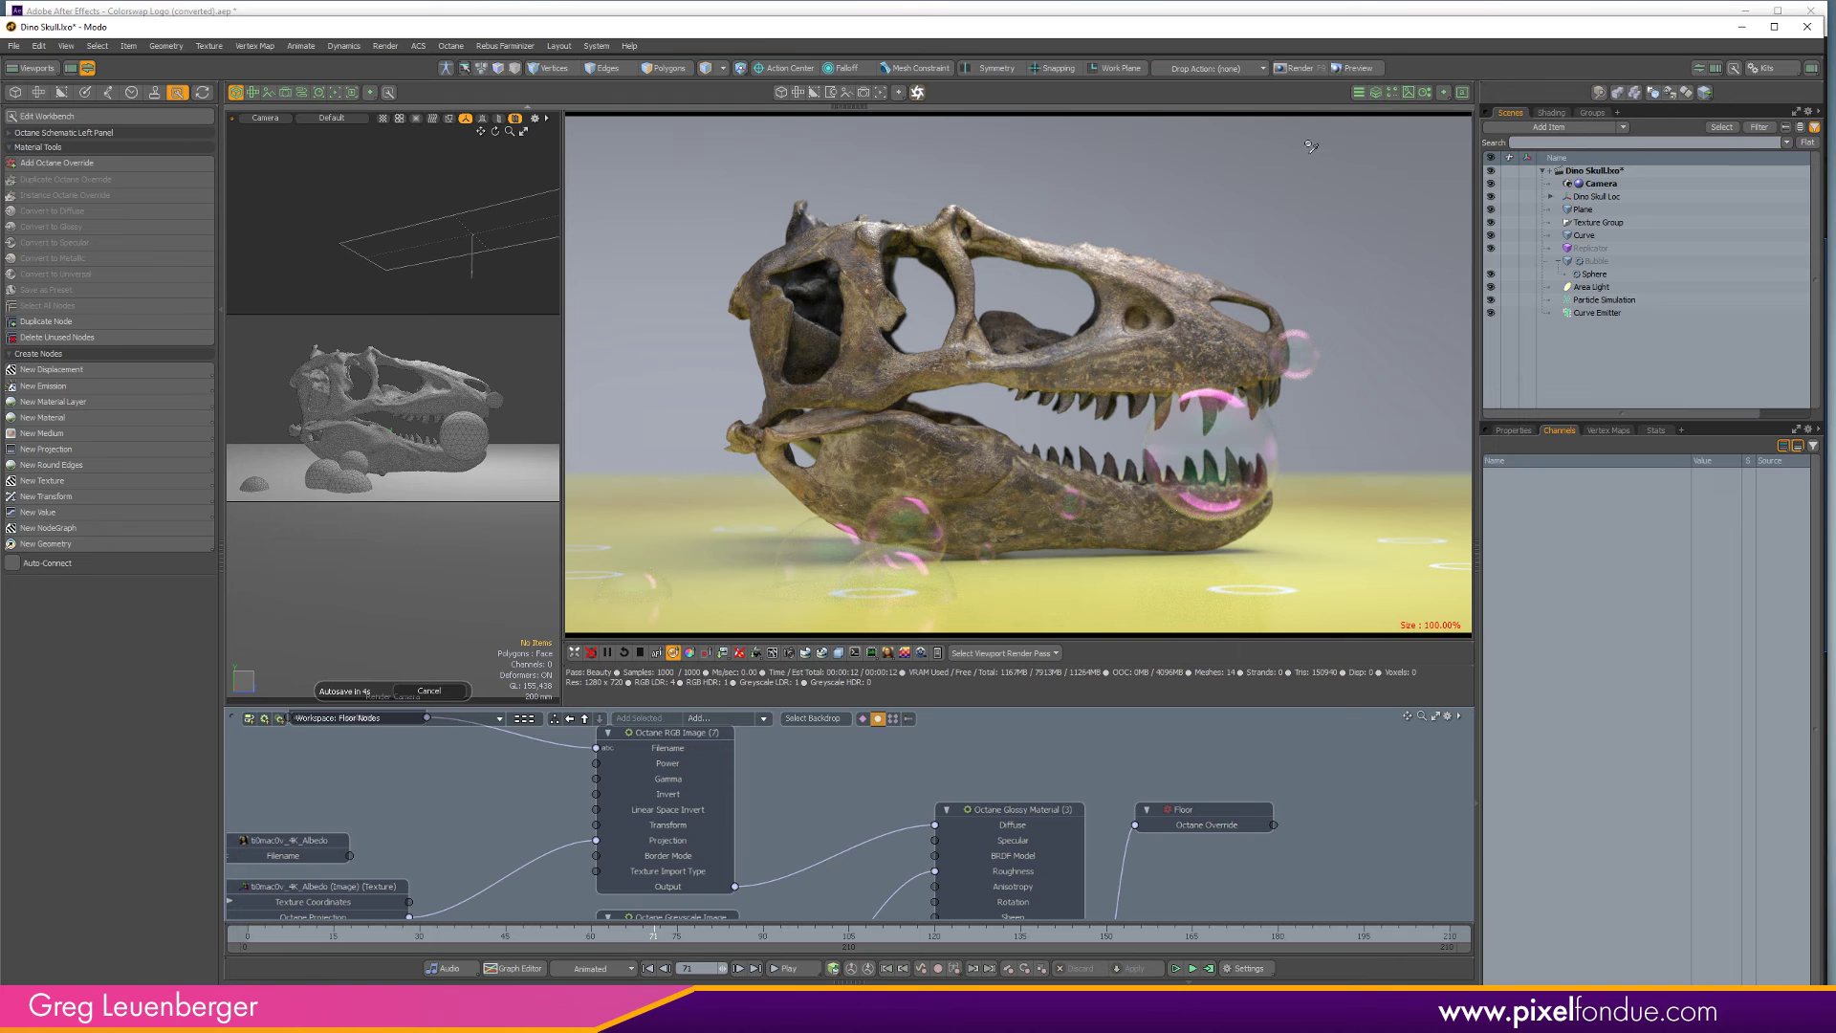
left_click(703, 706)
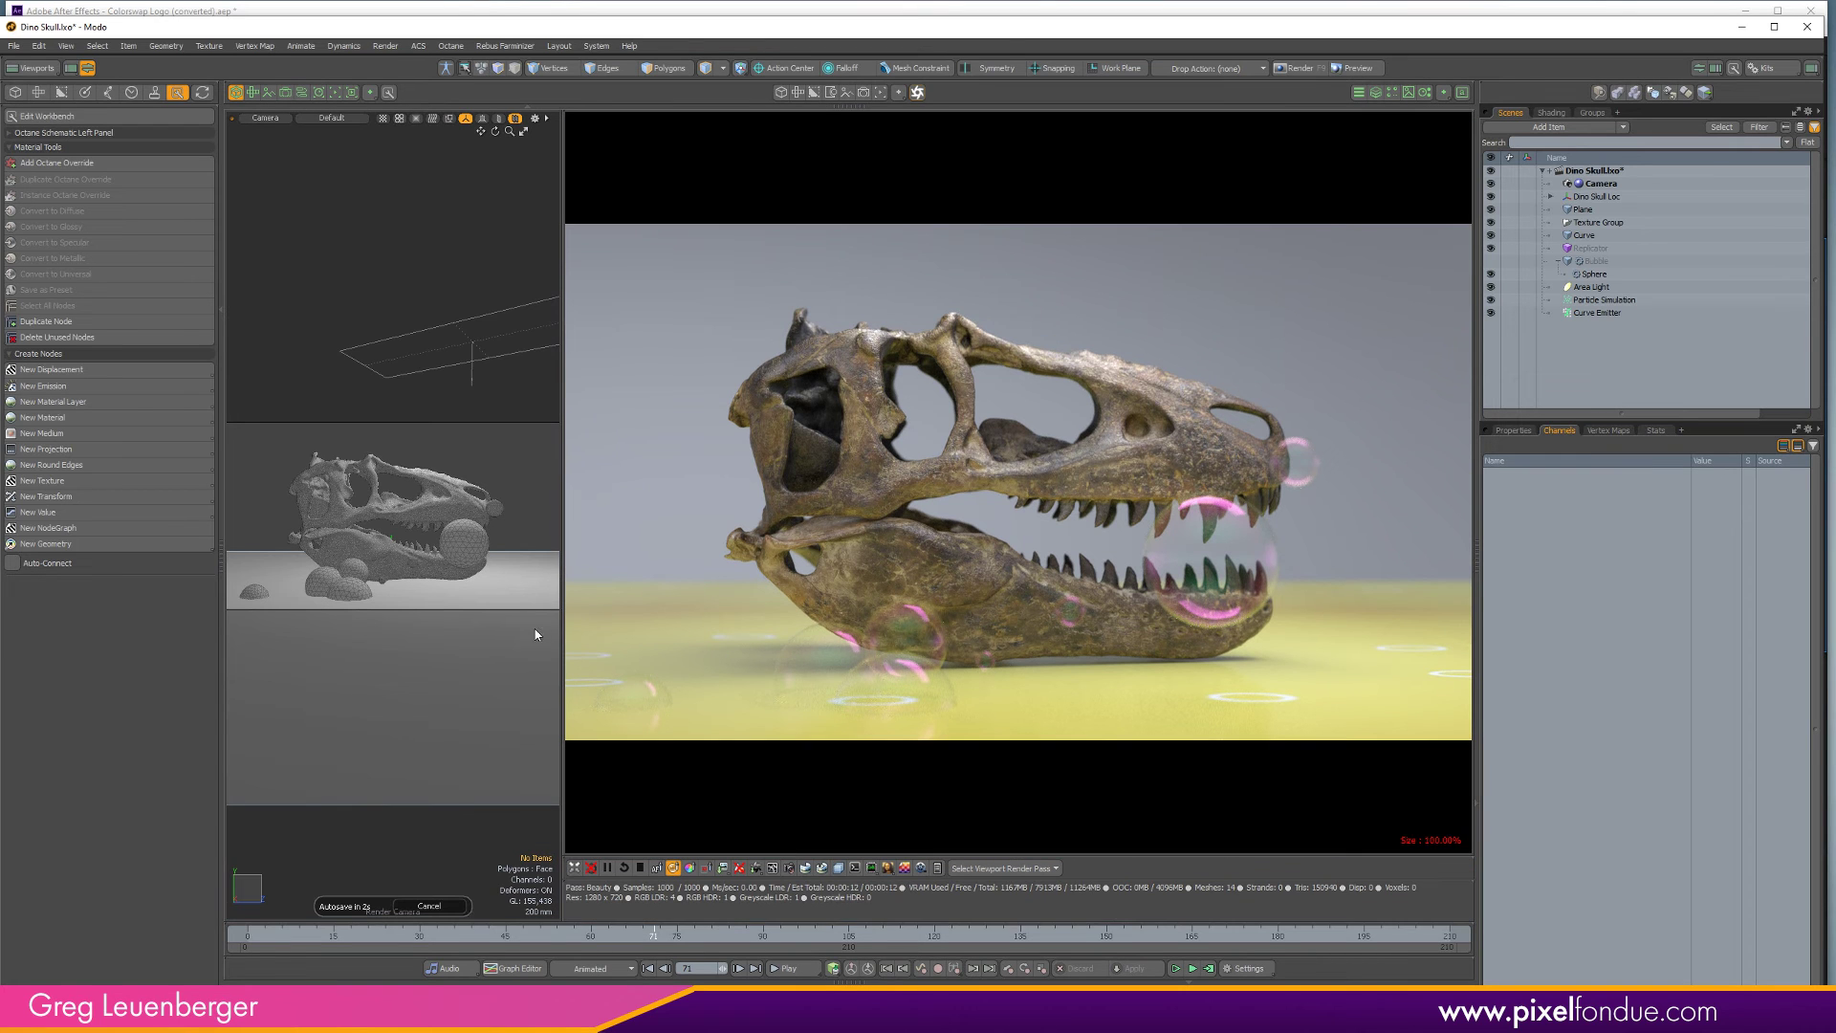
left_click_drag(561, 636, 290, 635)
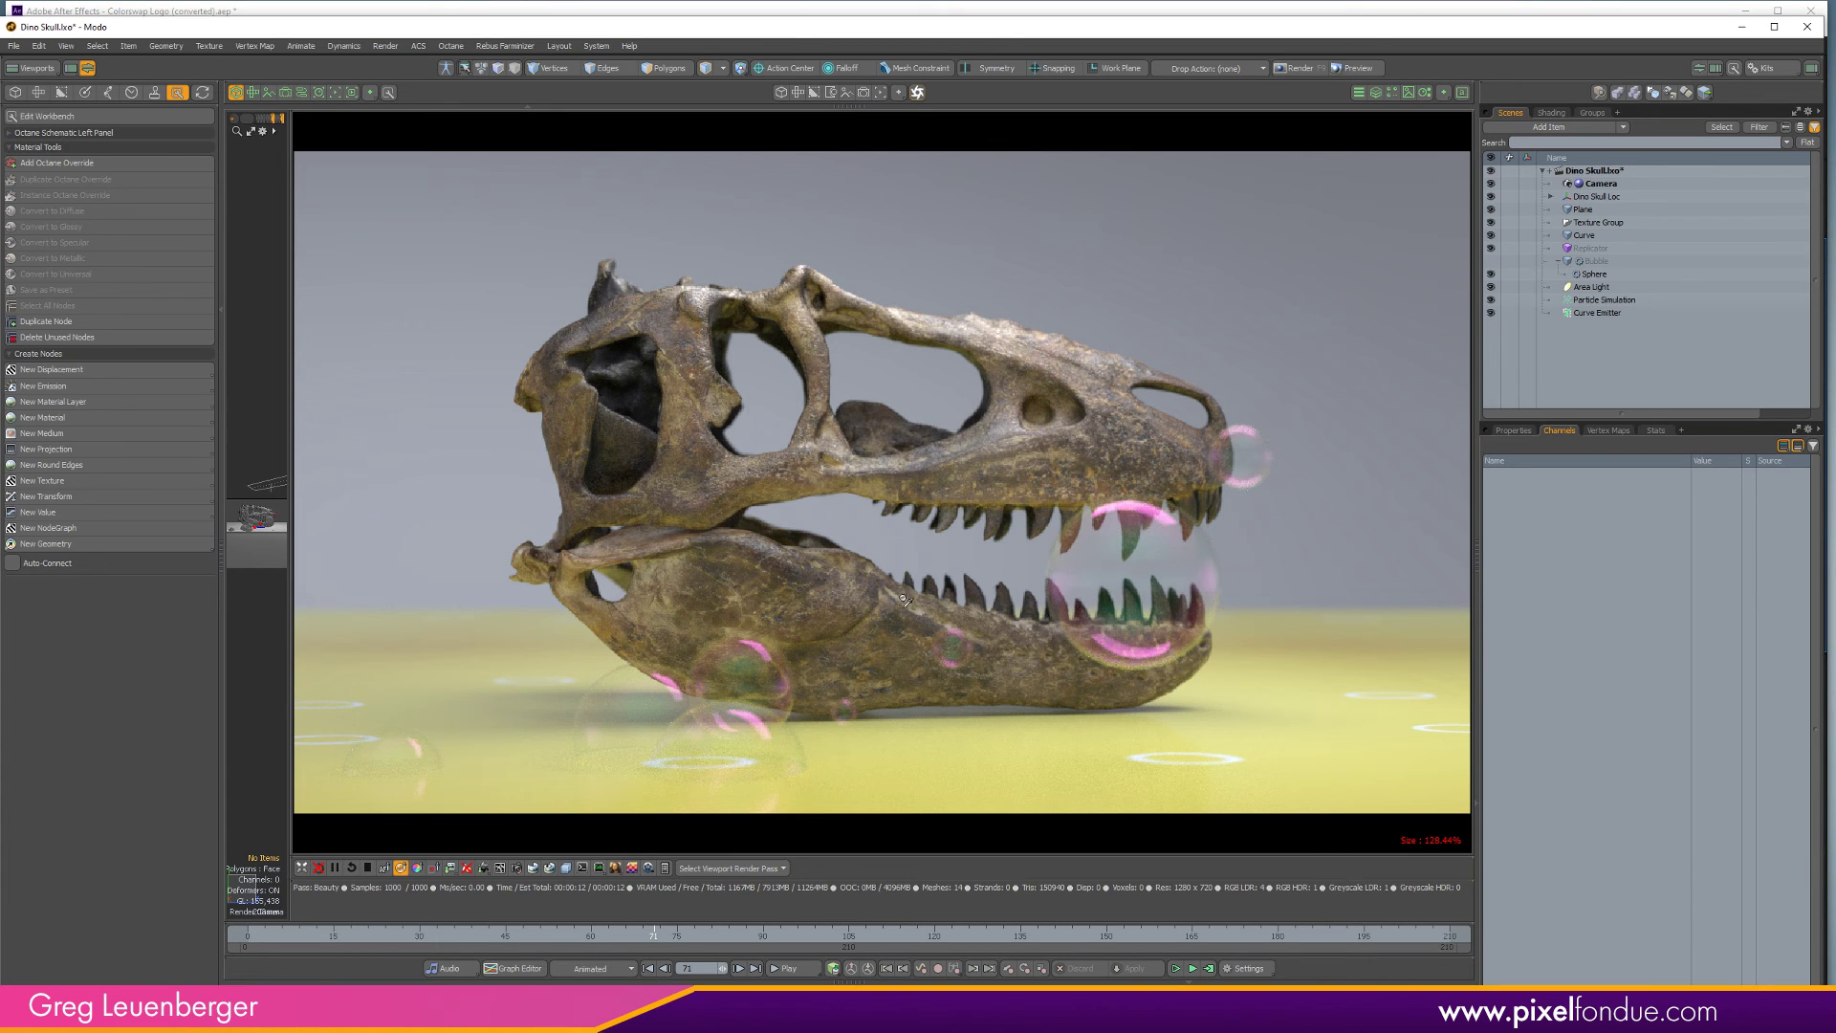
scroll(904, 599, "down", 1)
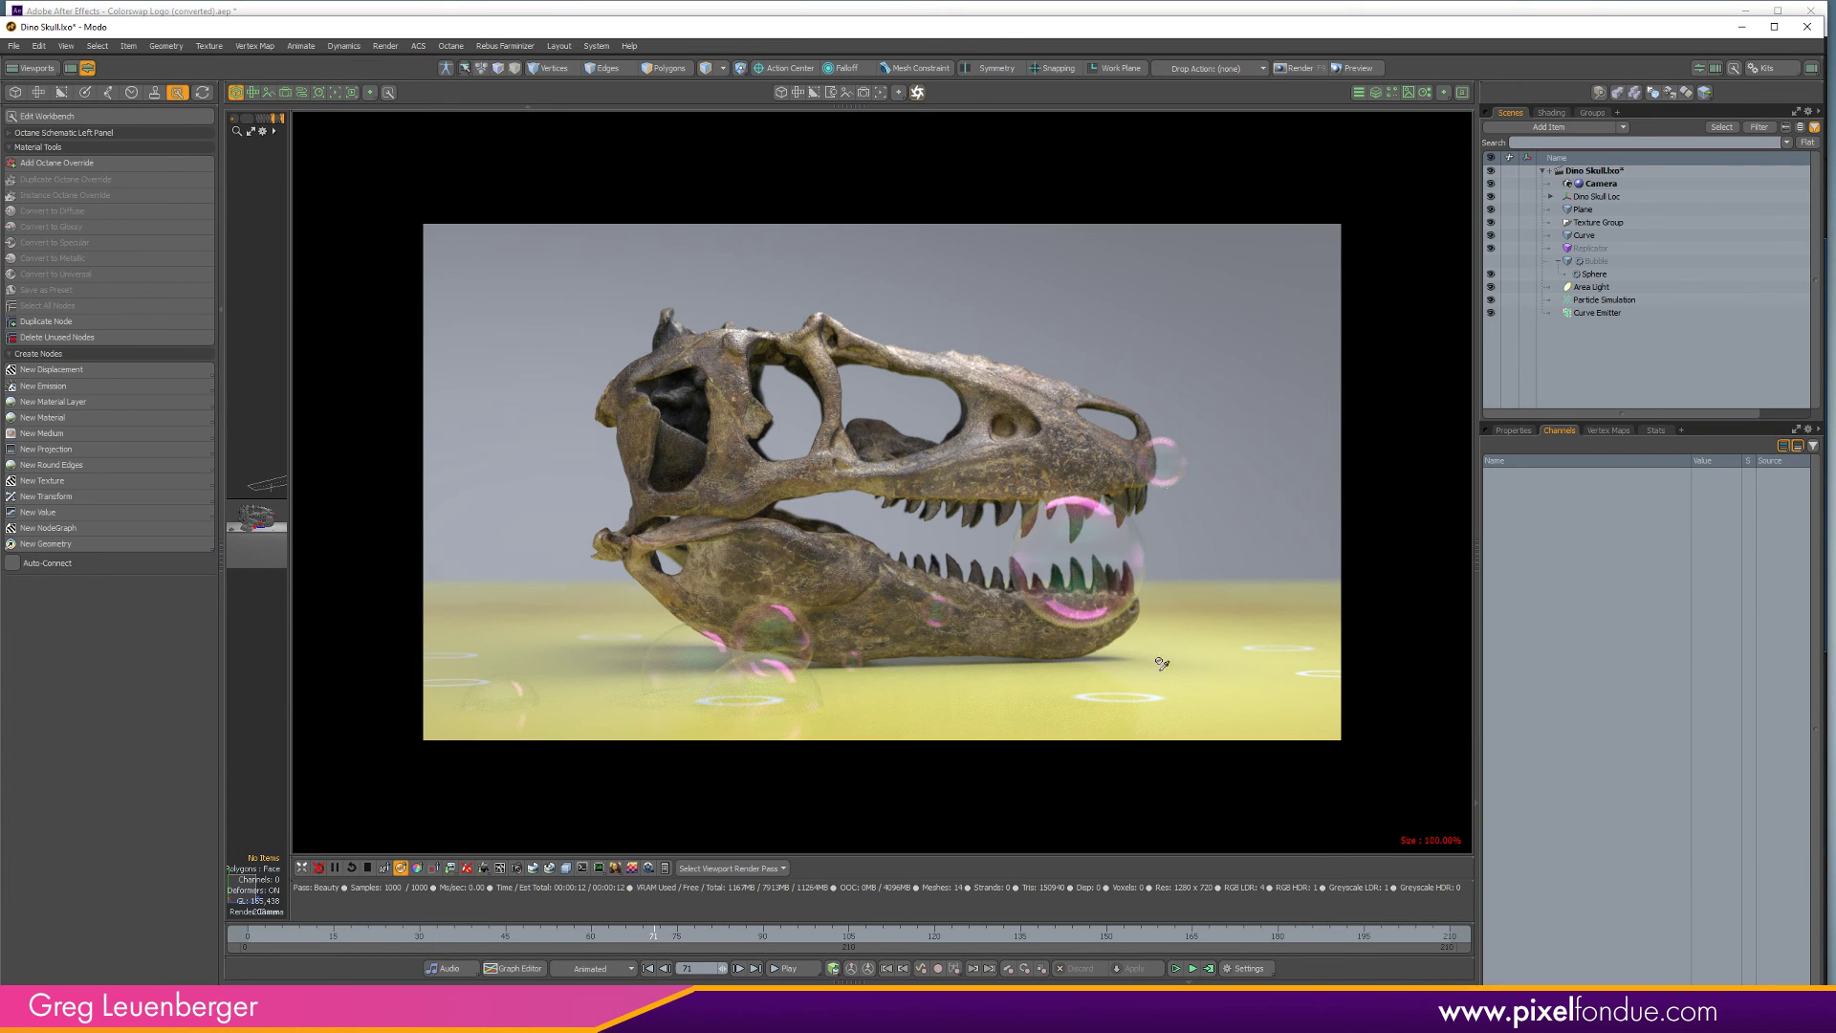